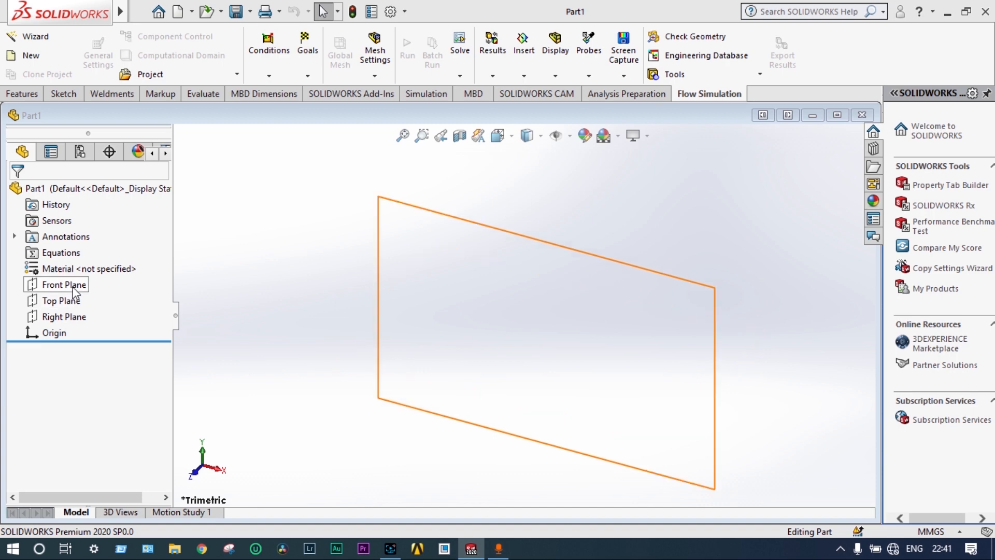
On the Front Plane, sketch a horizontal centerline about 168 mm long passing through the origin
left_click(73, 286)
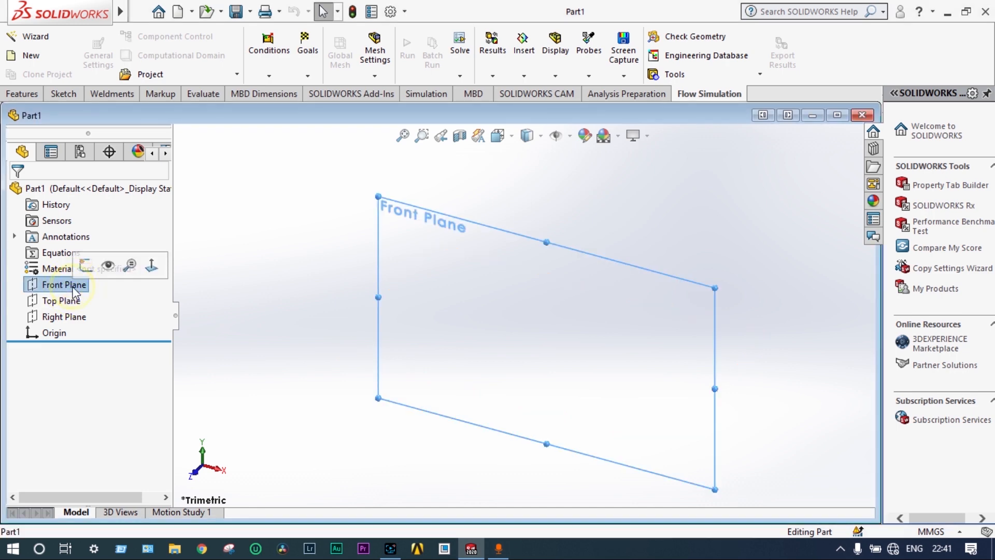
left_click(150, 264)
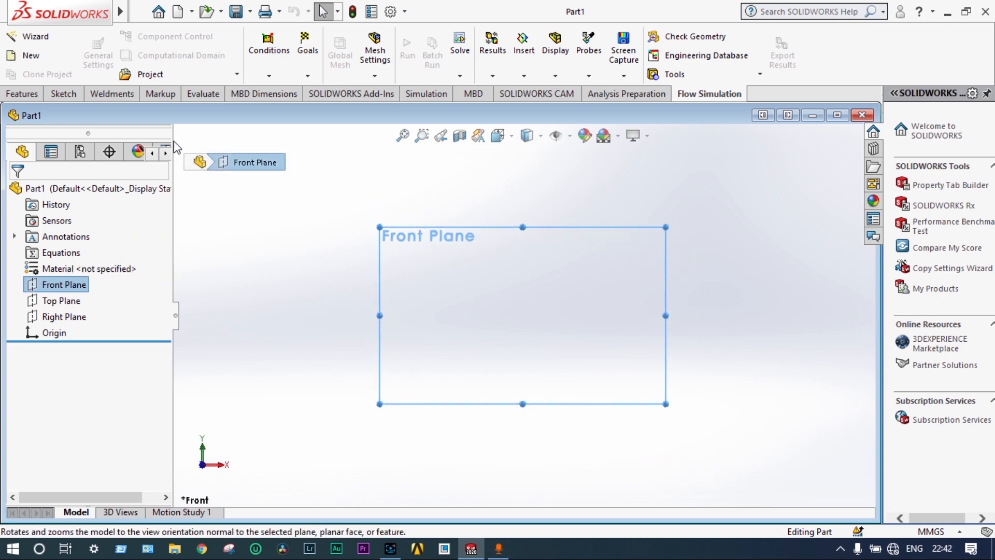
left_click(70, 97)
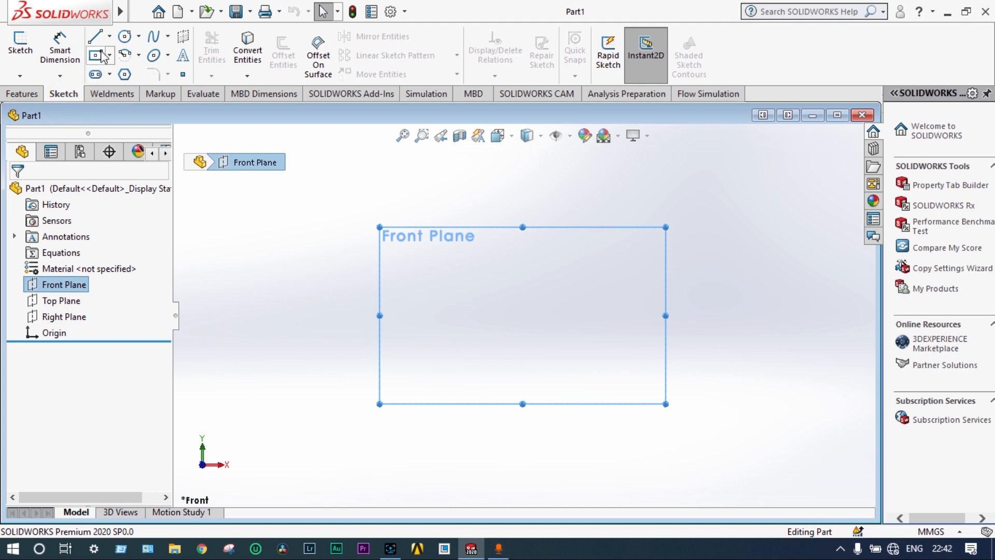
left_click(109, 36)
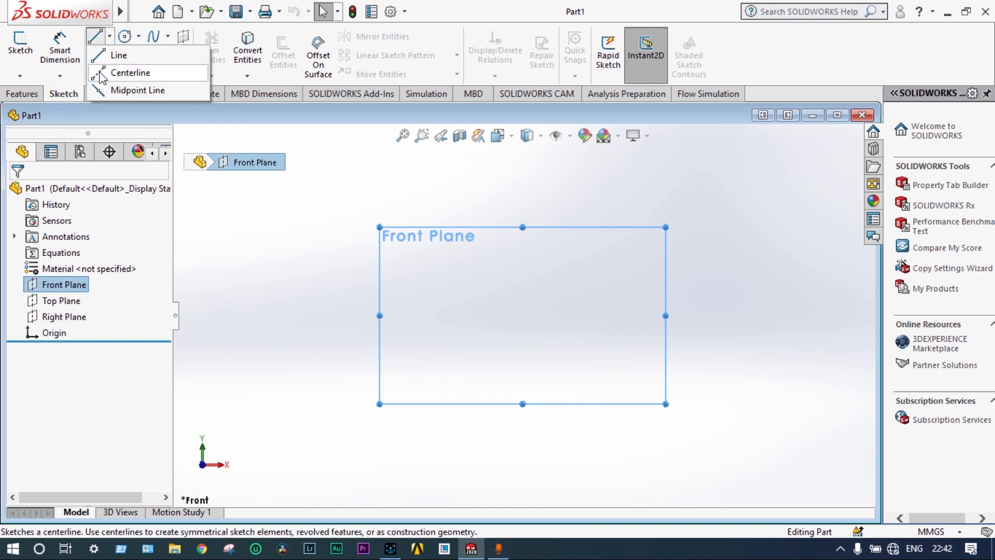
left_click(129, 72)
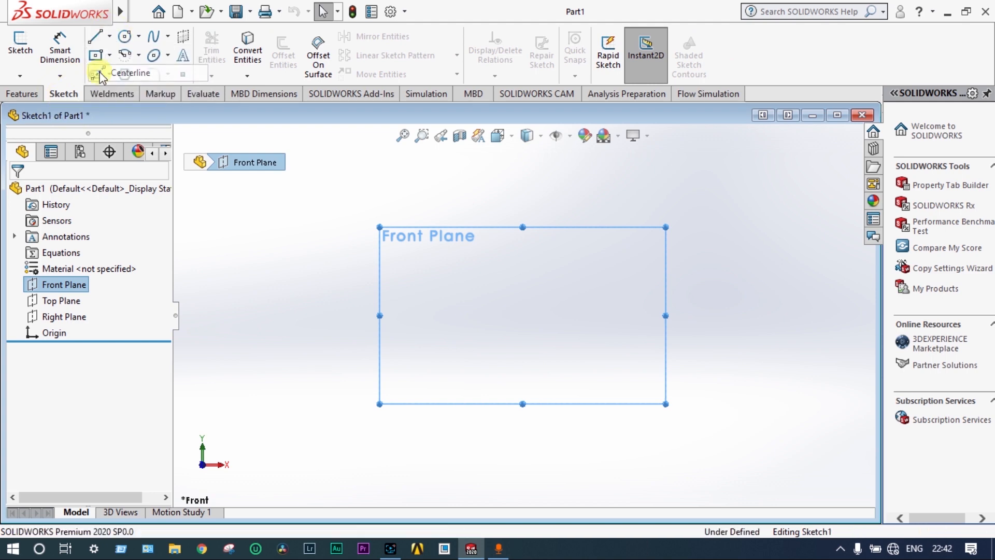
left_click(435, 315)
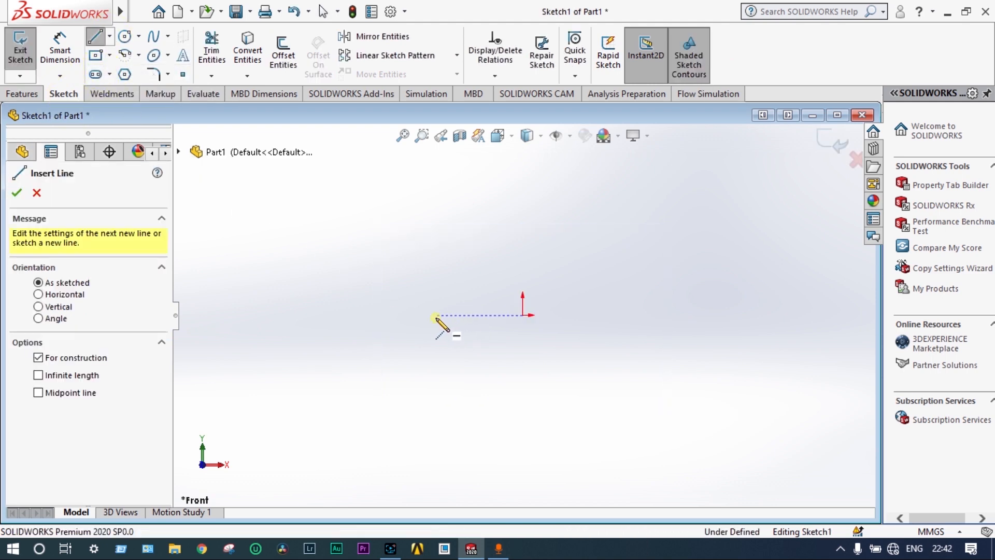
left_click(706, 315)
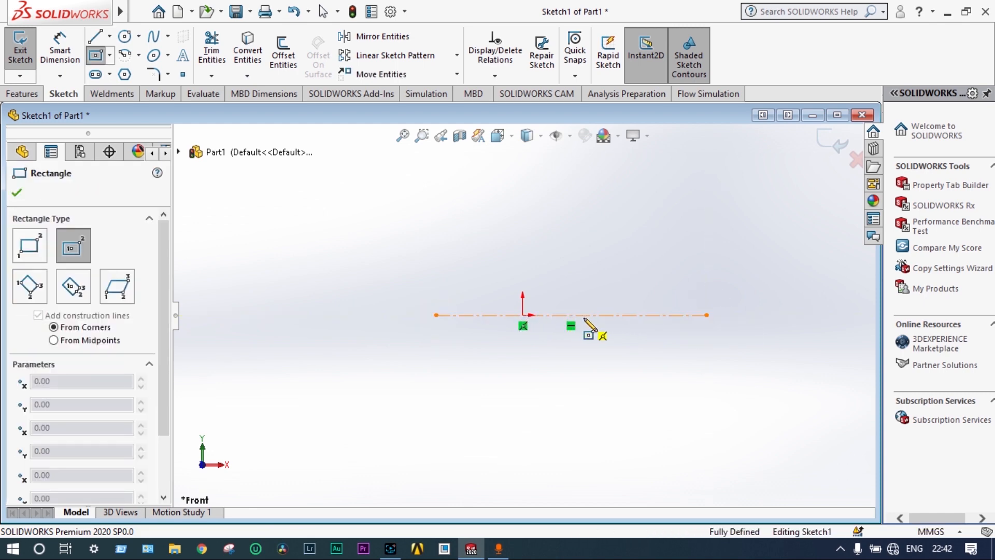
Sketch a center rectangle about 105 by 78 mm, centred on the centerline with its left edge through the origin
left_click(606, 315)
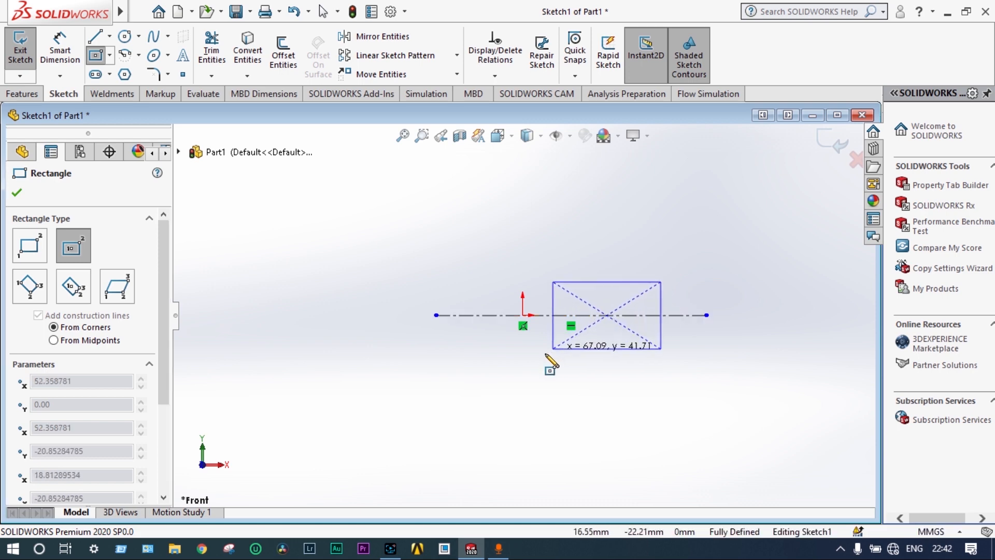
left_click(523, 380)
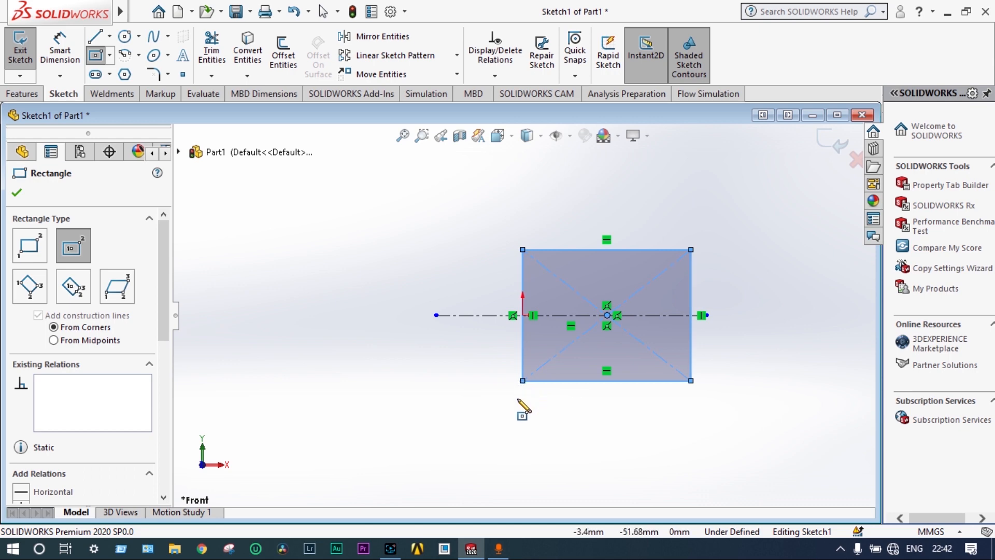
key("Escape")
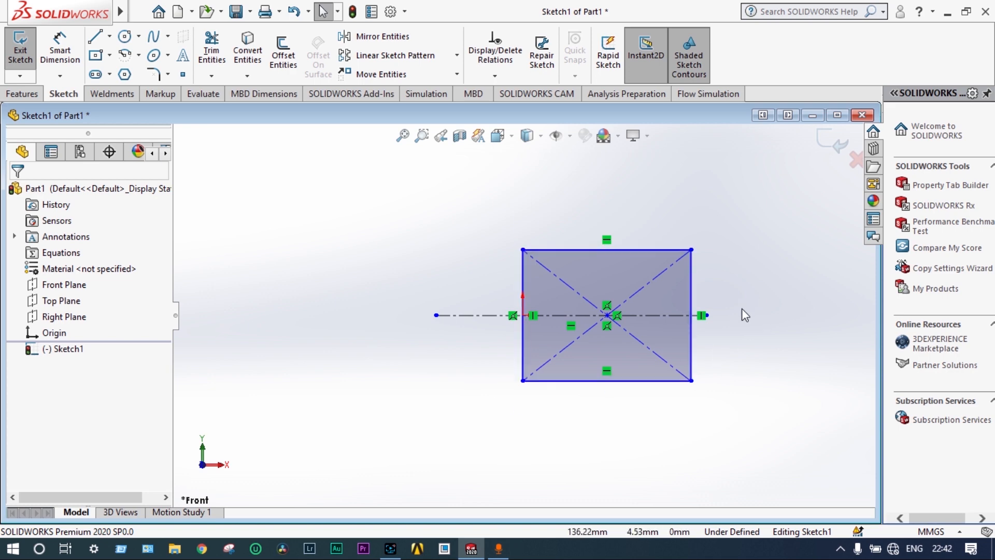
Trim away the rectangle's right side and both construction diagonals, leaving an open C-shaped profile
left_click(212, 52)
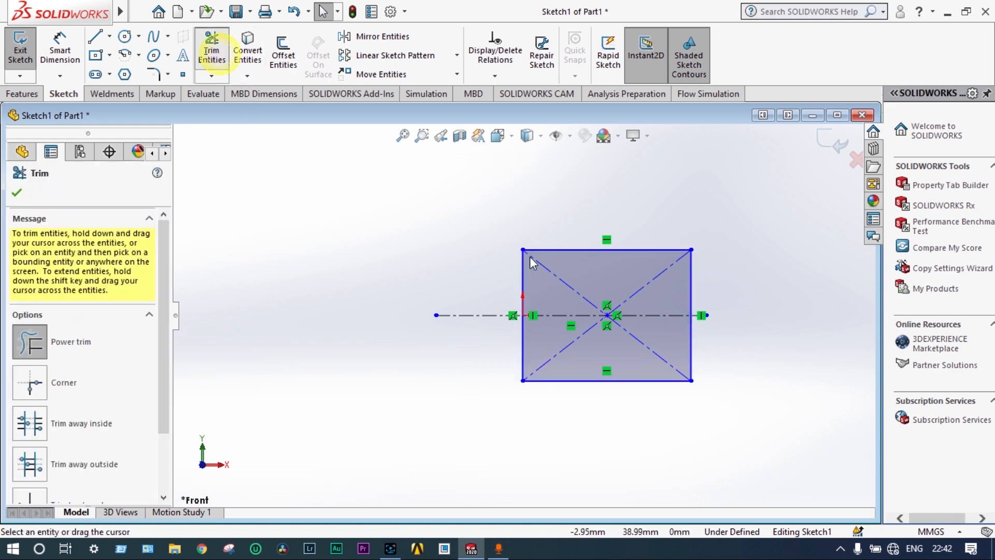
left_click_drag(735, 288, 677, 293)
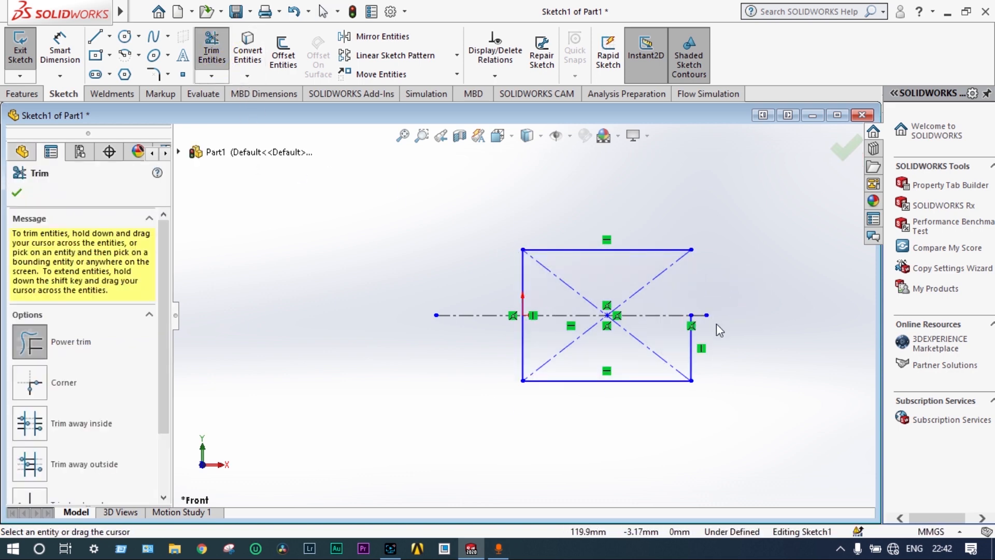
mouse_move(706, 351)
left_mouse_down()
mouse_move(620, 356)
mouse_move(570, 345)
mouse_move(567, 332)
left_mouse_up()
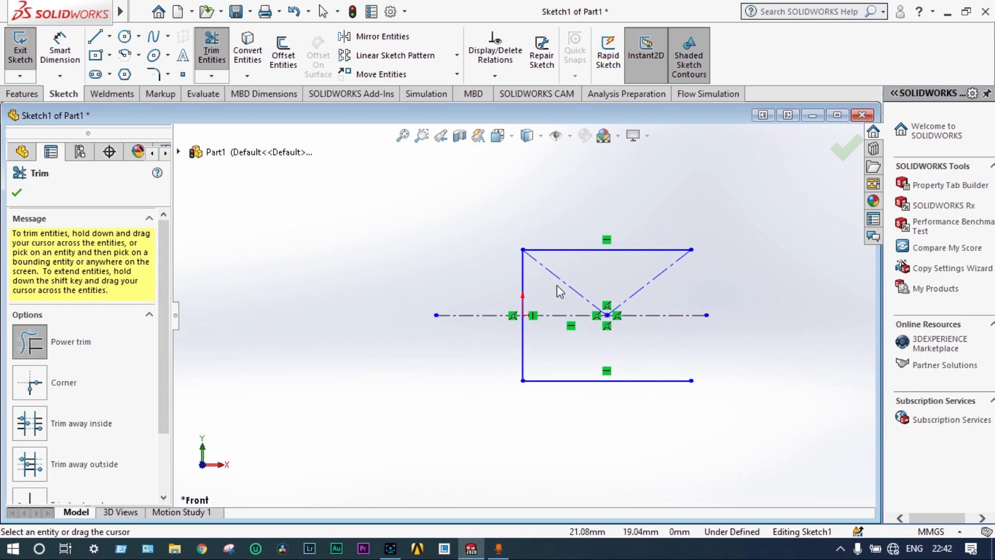
mouse_move(560, 292)
left_mouse_down()
mouse_move(675, 278)
mouse_move(580, 277)
mouse_move(561, 292)
left_mouse_up()
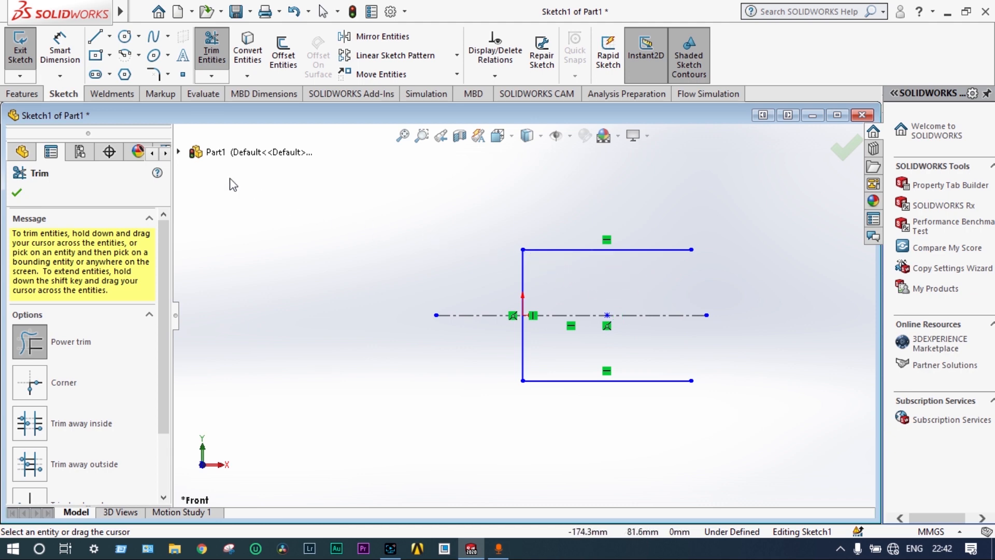
Dimension the profile's upper horizontal line to 100 mm
left_click(59, 52)
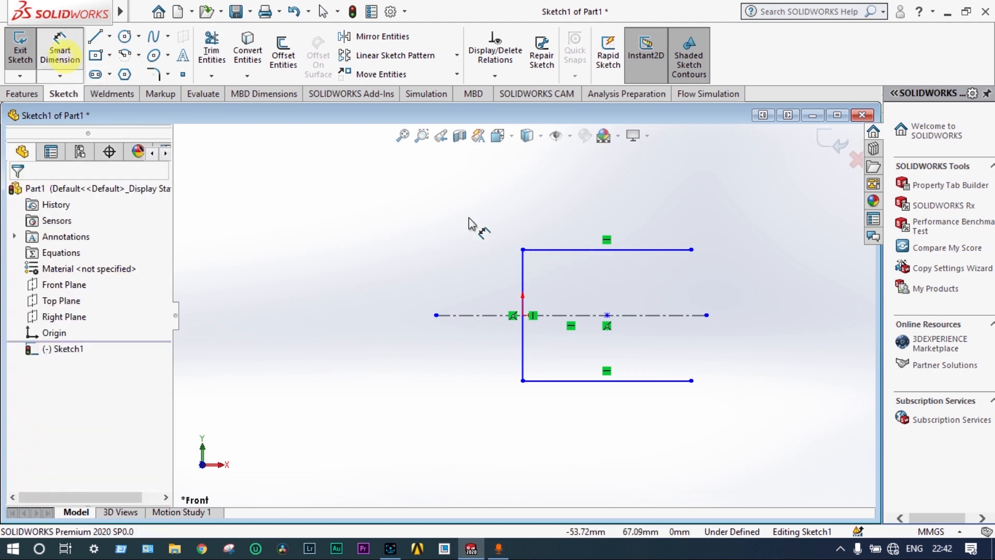
left_click(594, 251)
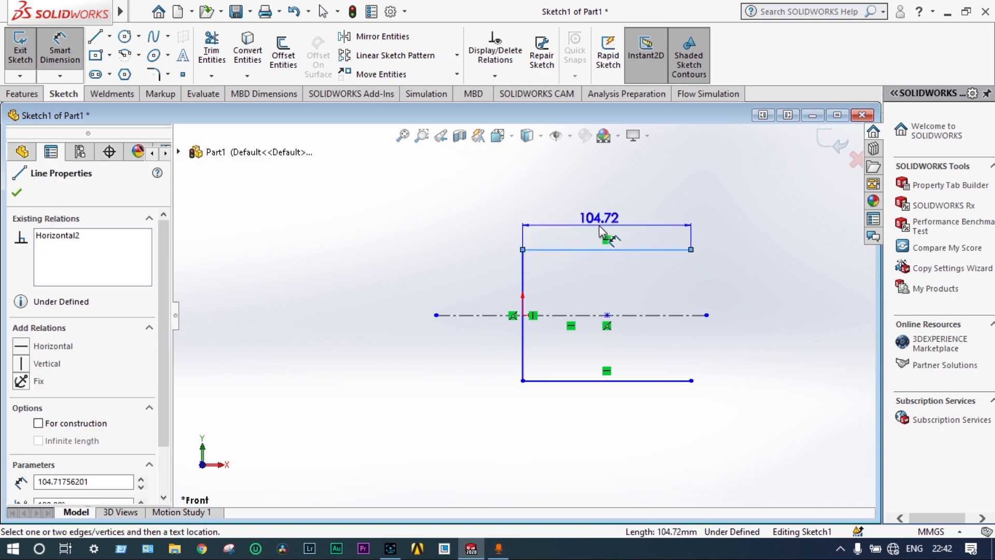
left_click(599, 226)
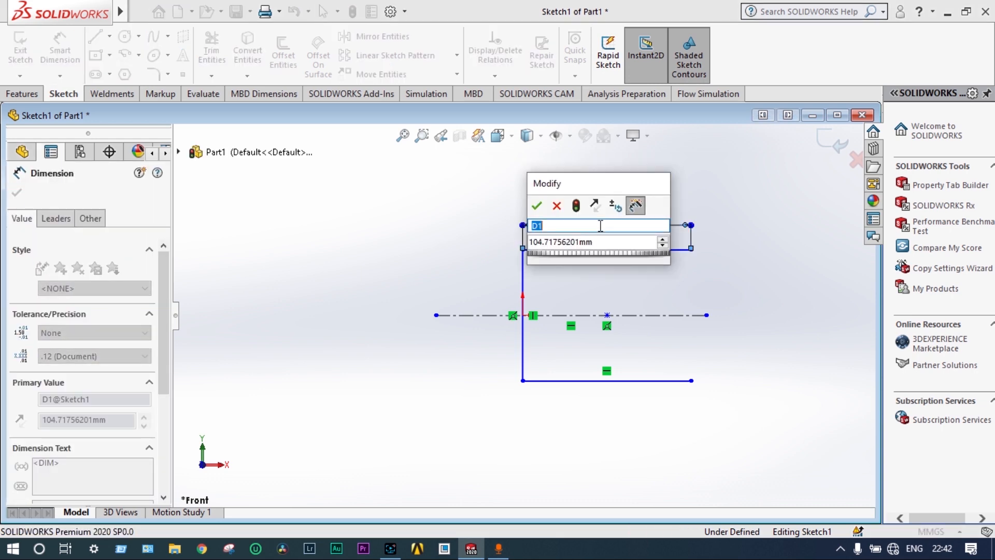
double_click(590, 242)
type("100")
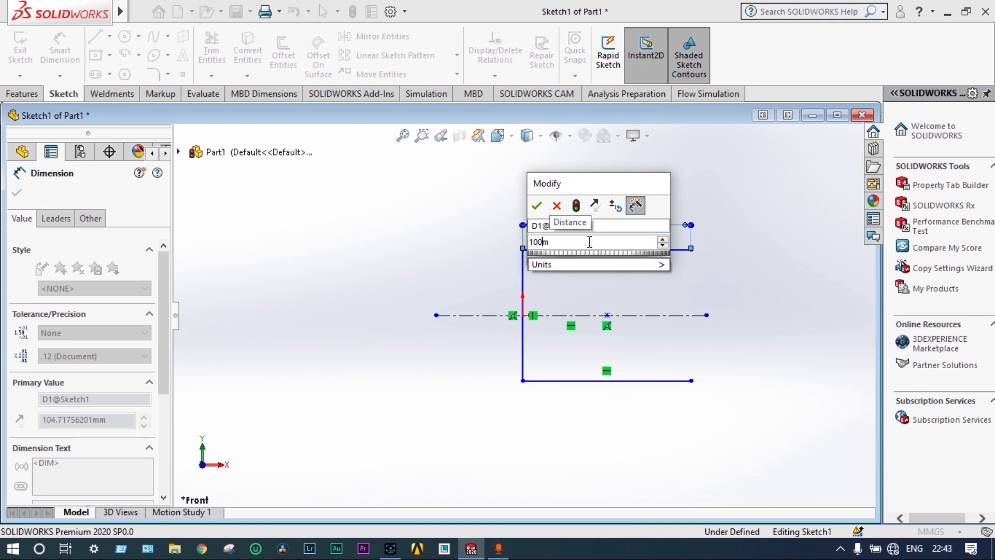
type("m")
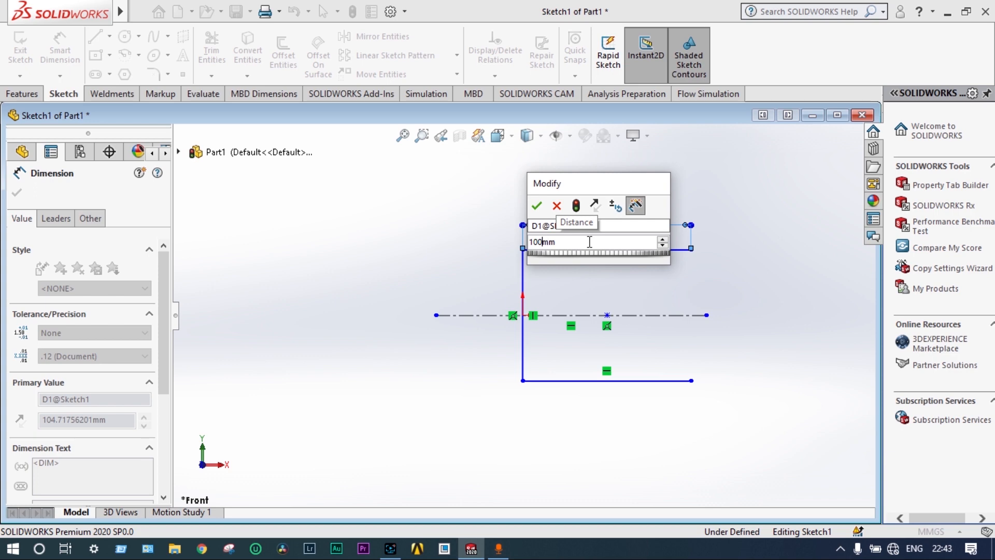
key("Return")
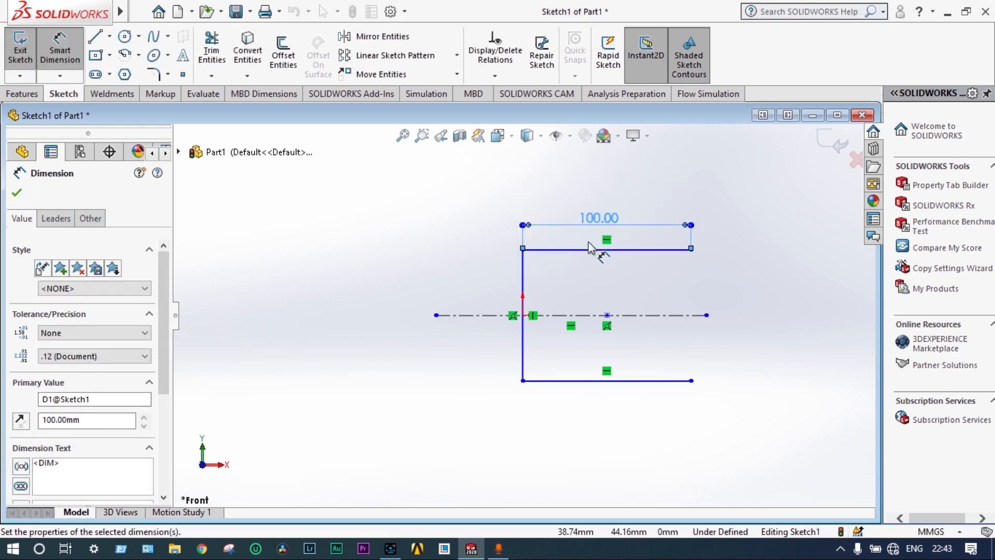
Dimension the profile's lower horizontal line at 100 mm
left_click(595, 381)
left_click(593, 409)
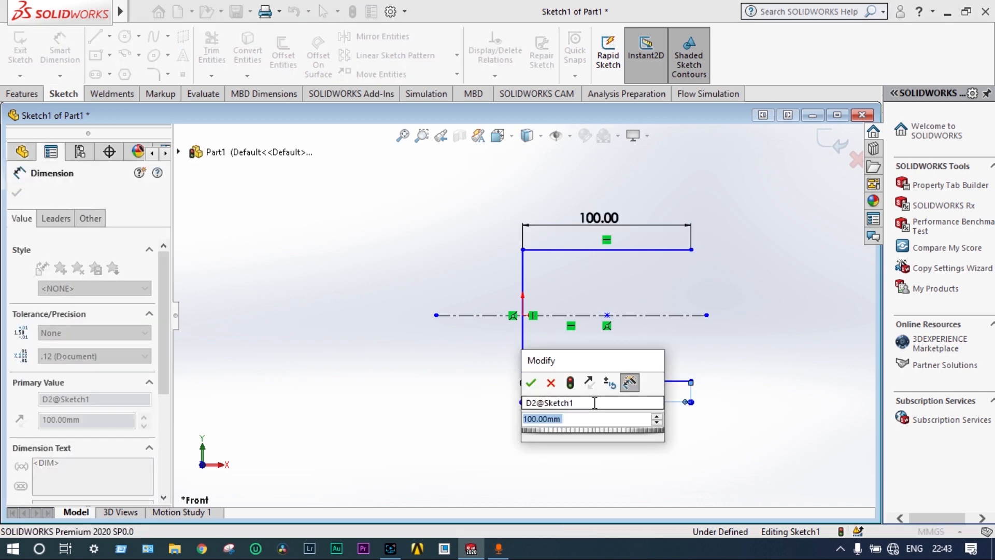
left_click(531, 383)
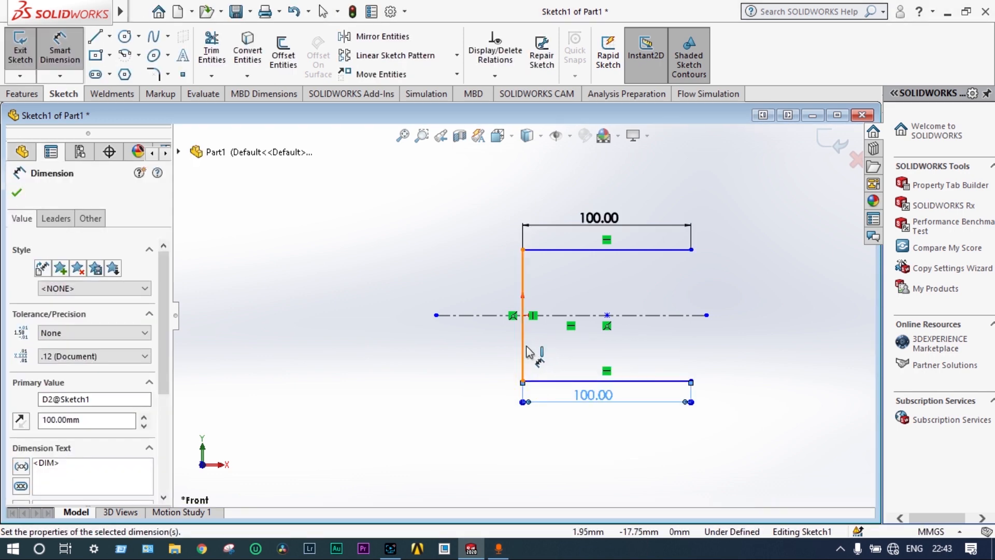
Dimension the profile's vertical line to 100 mm, placing the dimension beyond the open side
left_click(523, 323)
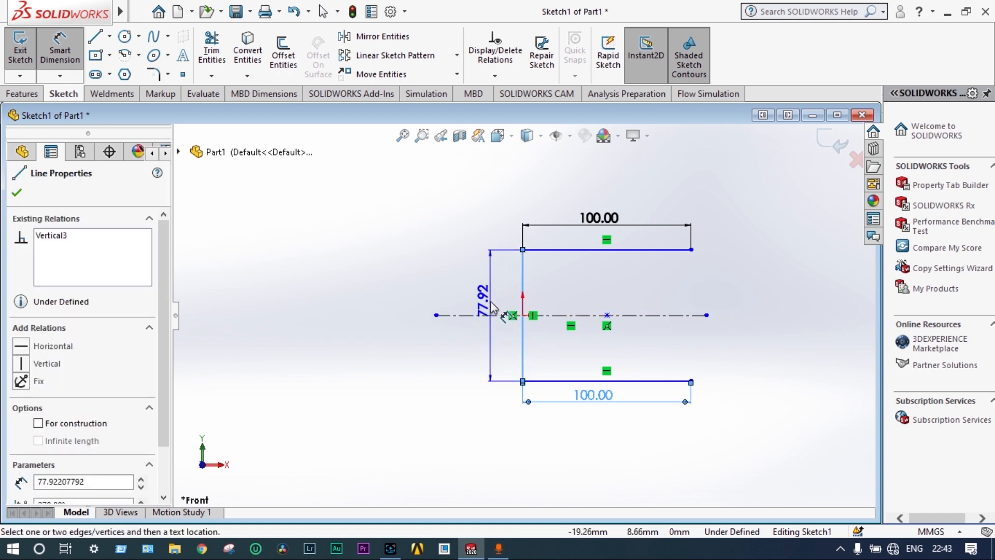
left_click(741, 329)
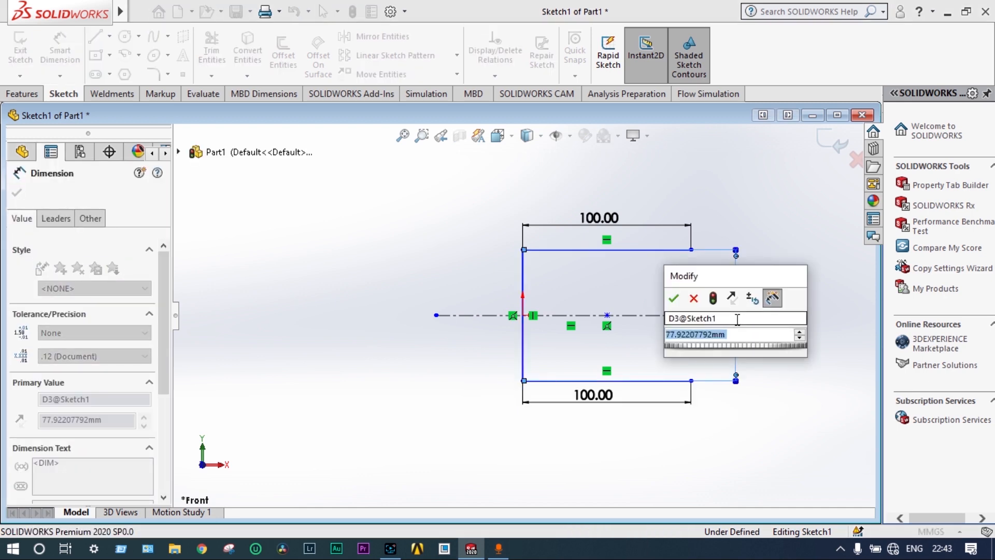
type("100")
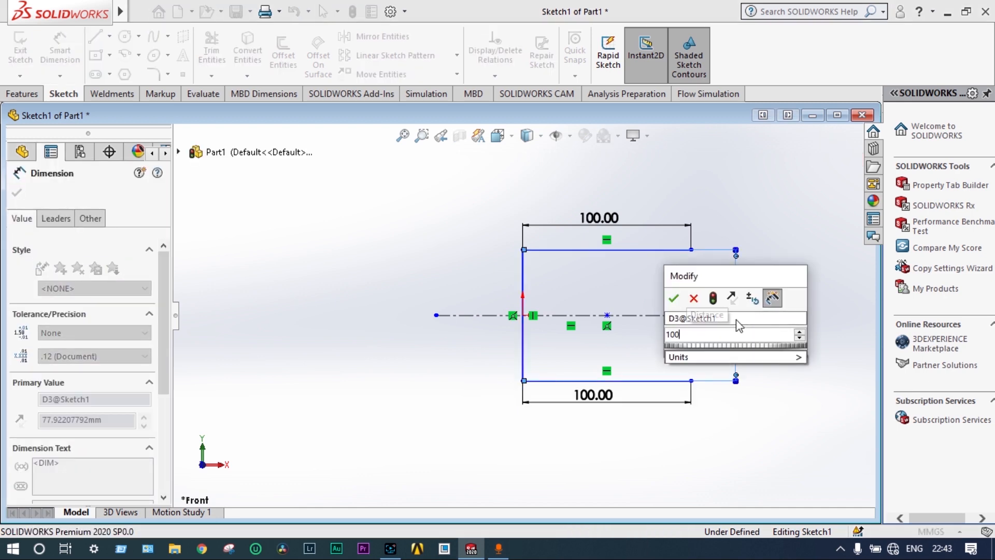
key("Return")
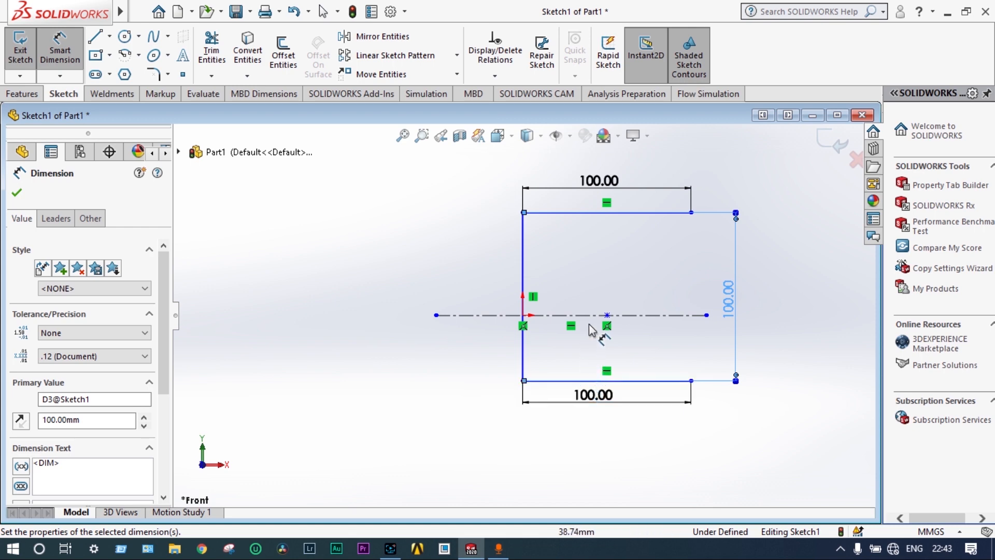
key("Escape")
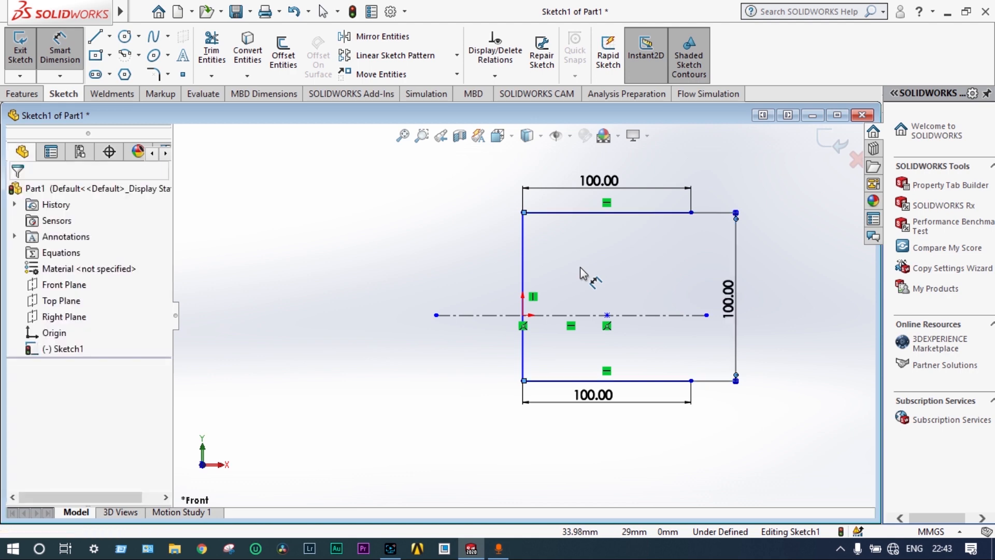
key("Escape")
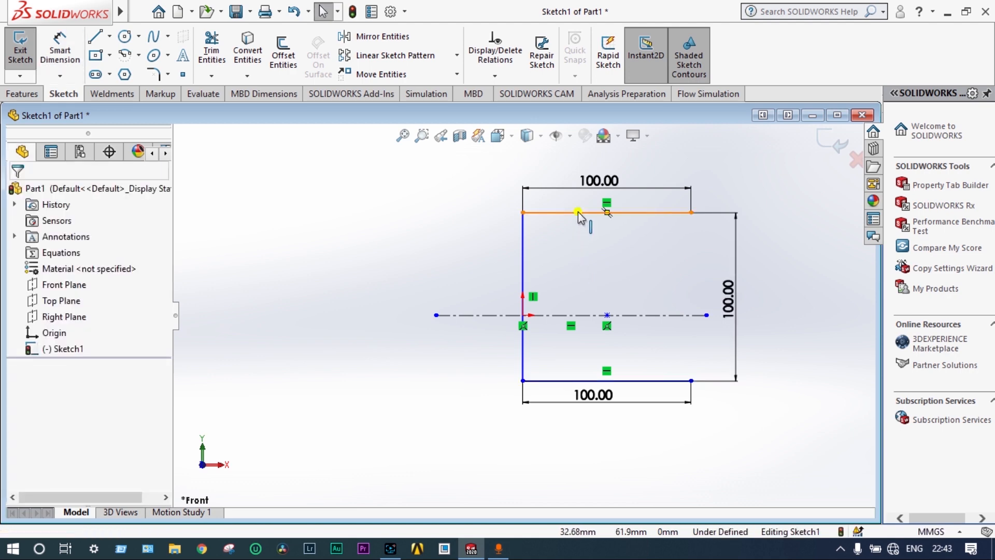
Make the upper and lower horizontal lines symmetric about the centerline
left_click(578, 213)
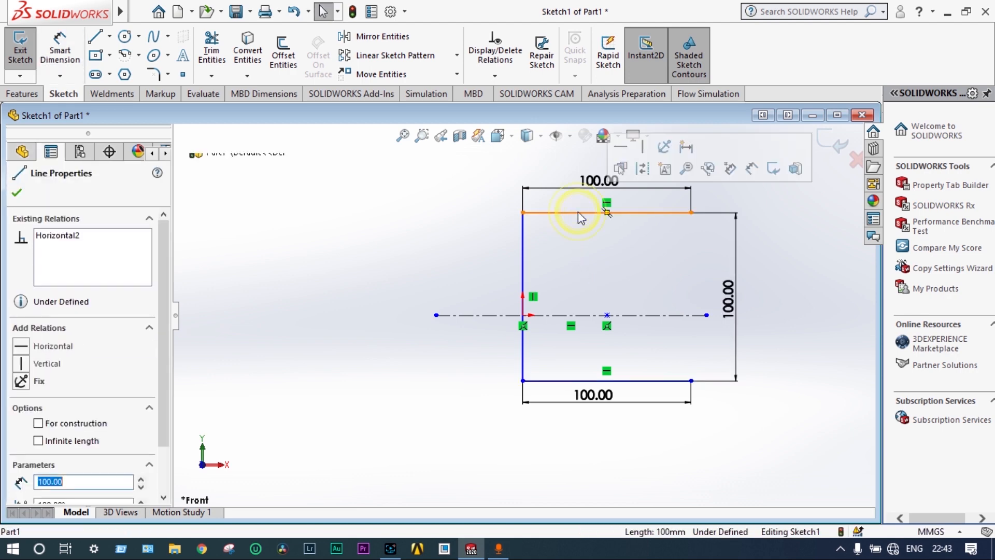
left_click(558, 315, "ctrl")
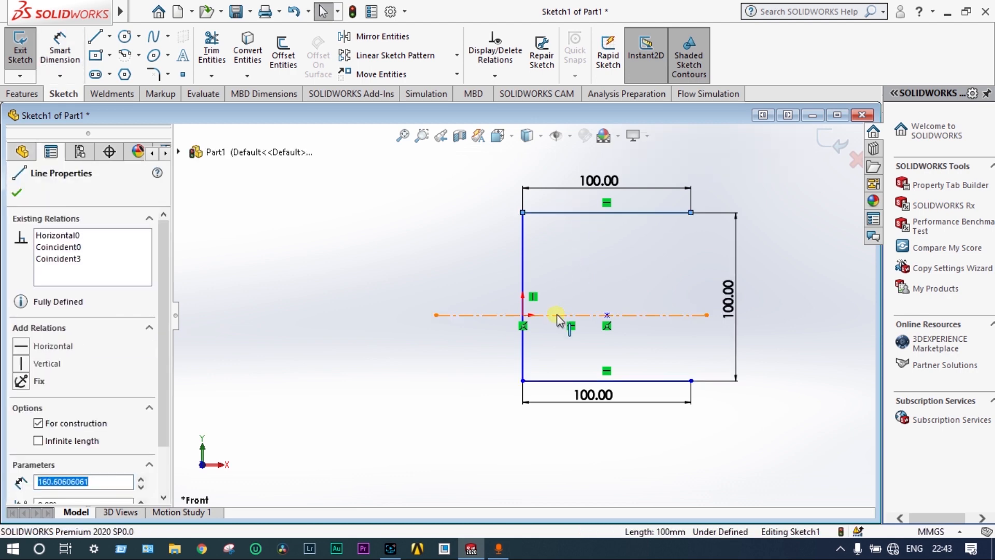
left_click(556, 379, "ctrl")
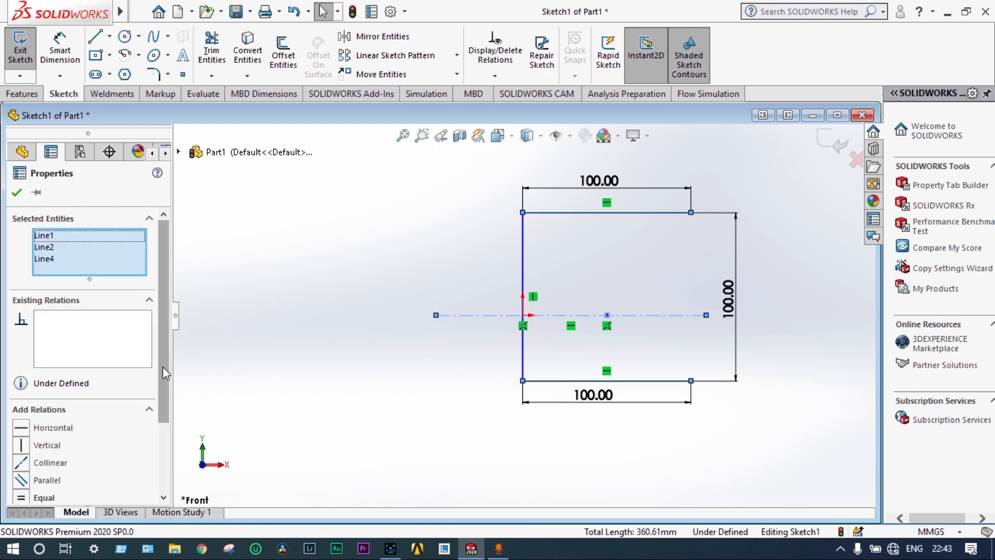
left_click_drag(163, 366, 167, 434)
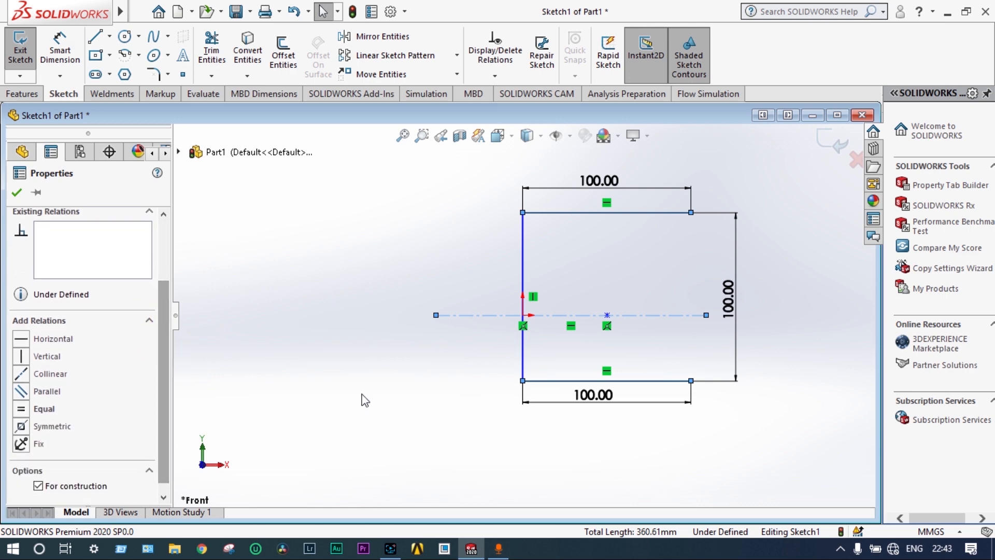
left_click(21, 427)
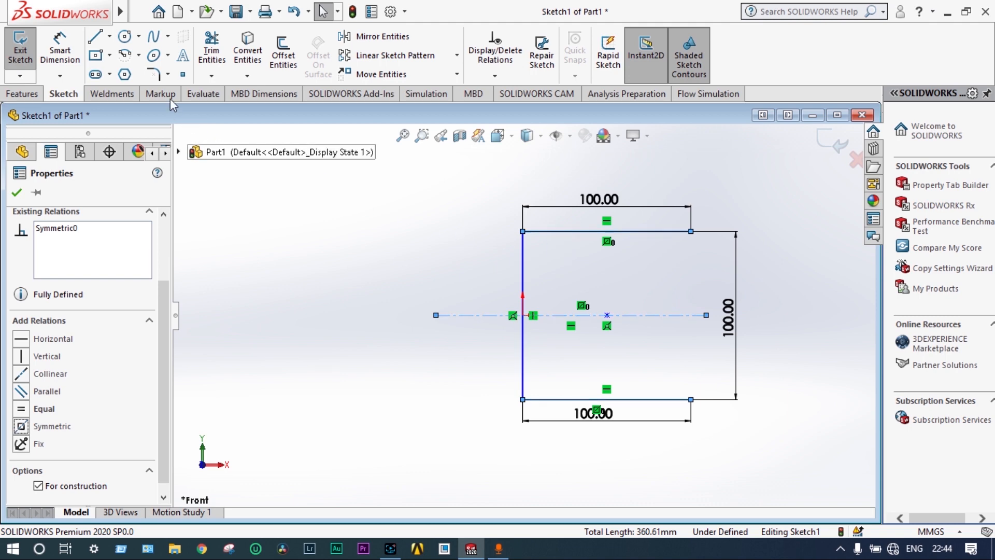
Fillet both corners where the vertical line meets the horizontal lines with a 40 mm radius, and exit the sketch
left_click(154, 77)
left_click(567, 232)
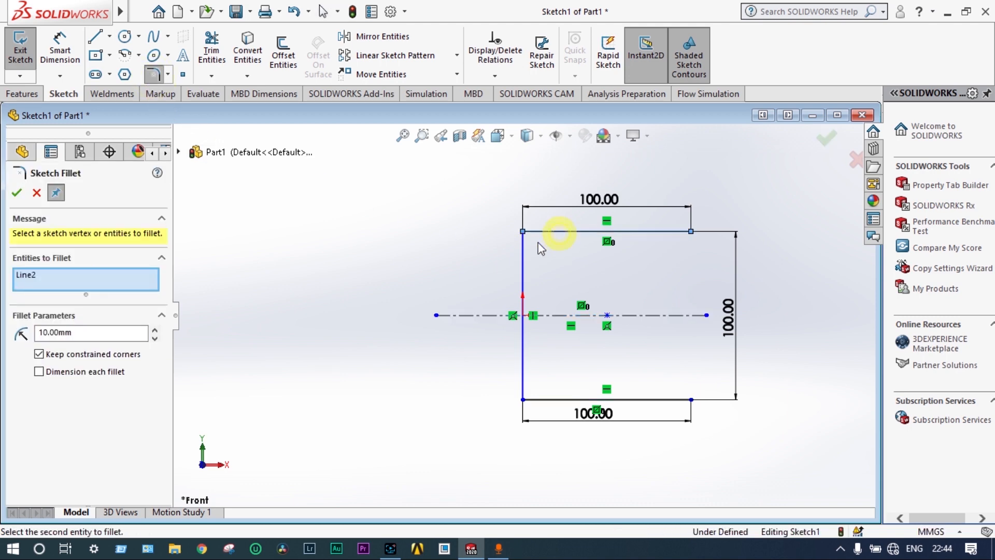
left_click(525, 267)
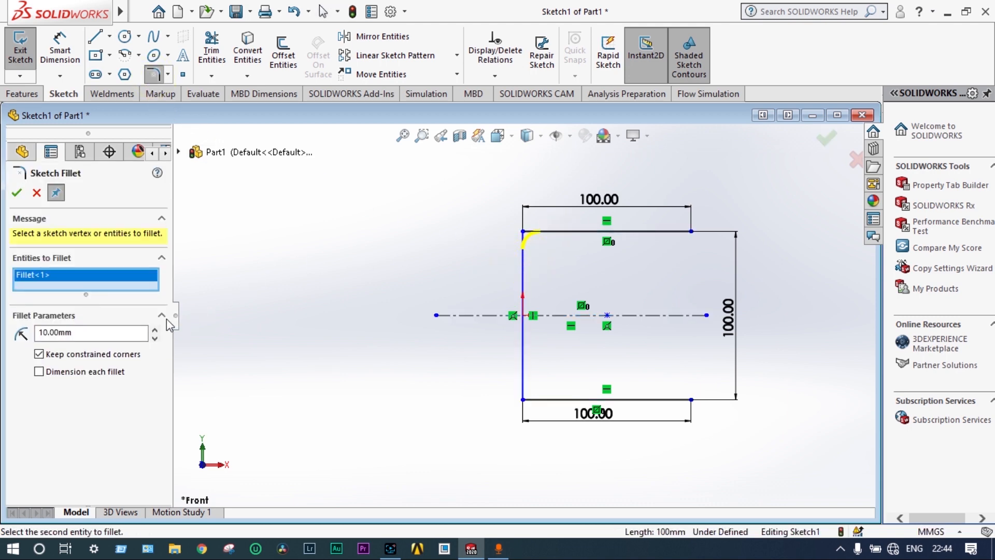
left_click(155, 330)
left_click(155, 330)
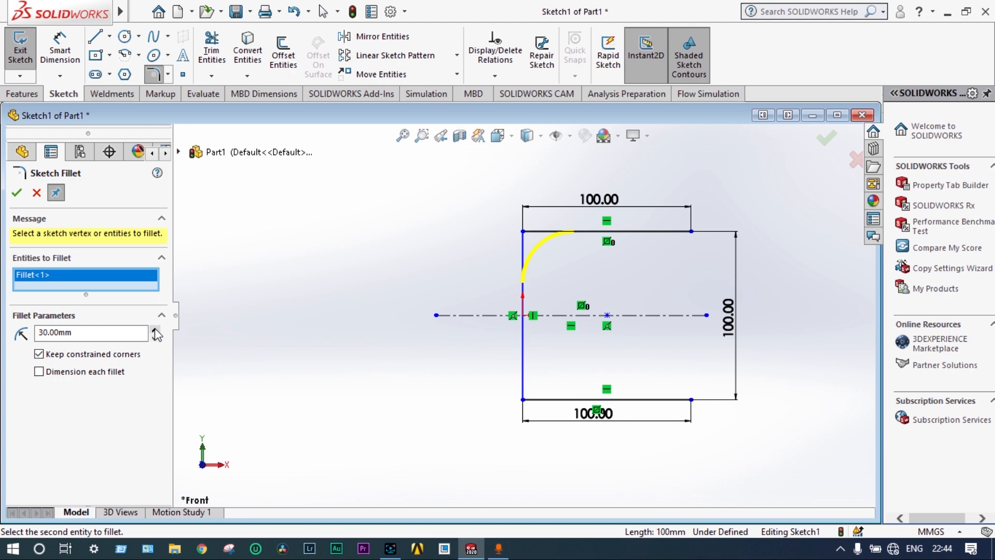
left_click(524, 385)
left_click(538, 399)
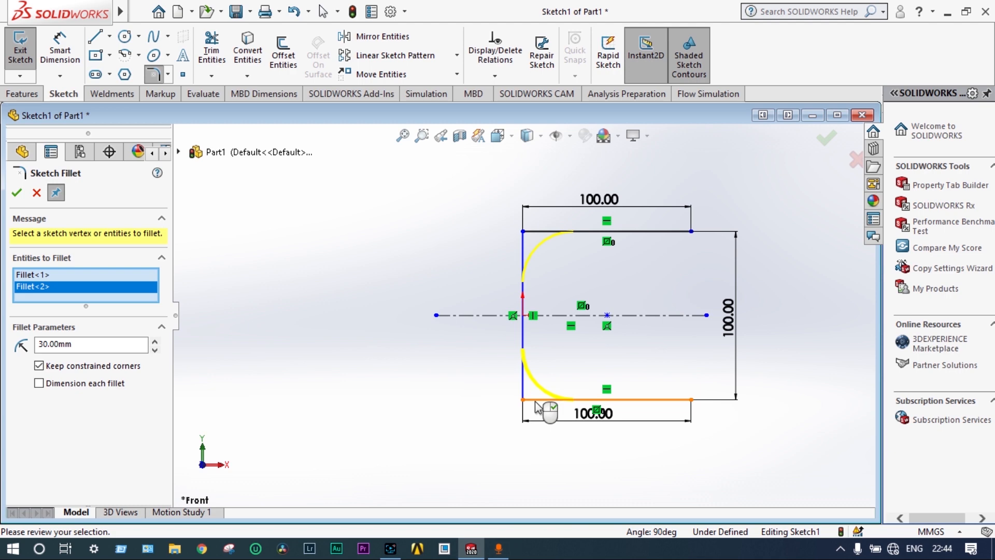
left_click(155, 342)
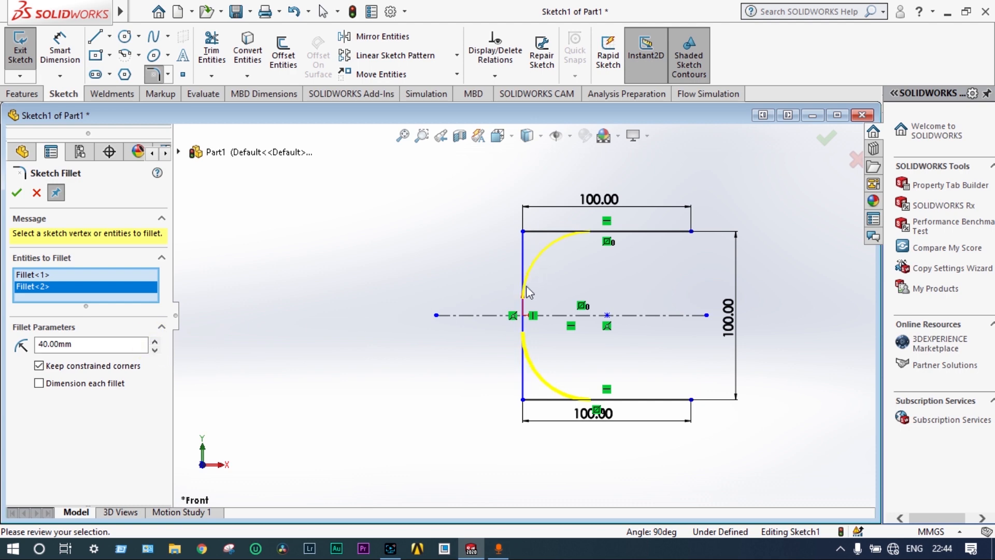
left_click(18, 193)
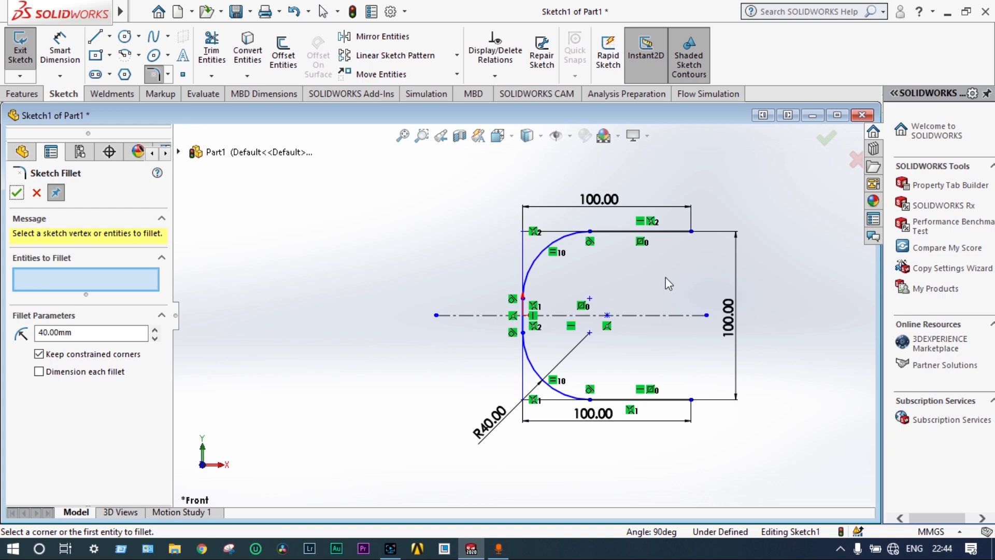
left_click(18, 196)
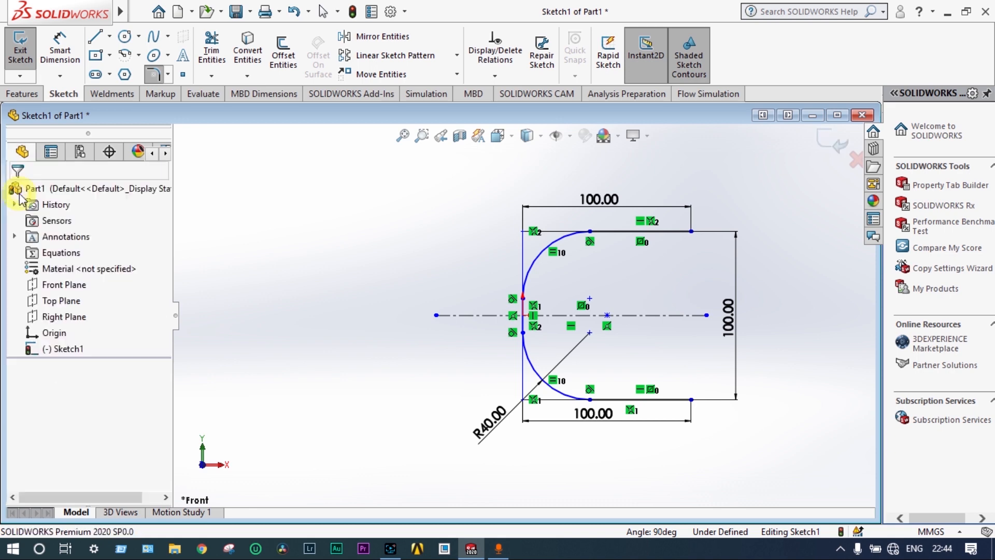
left_click(834, 148)
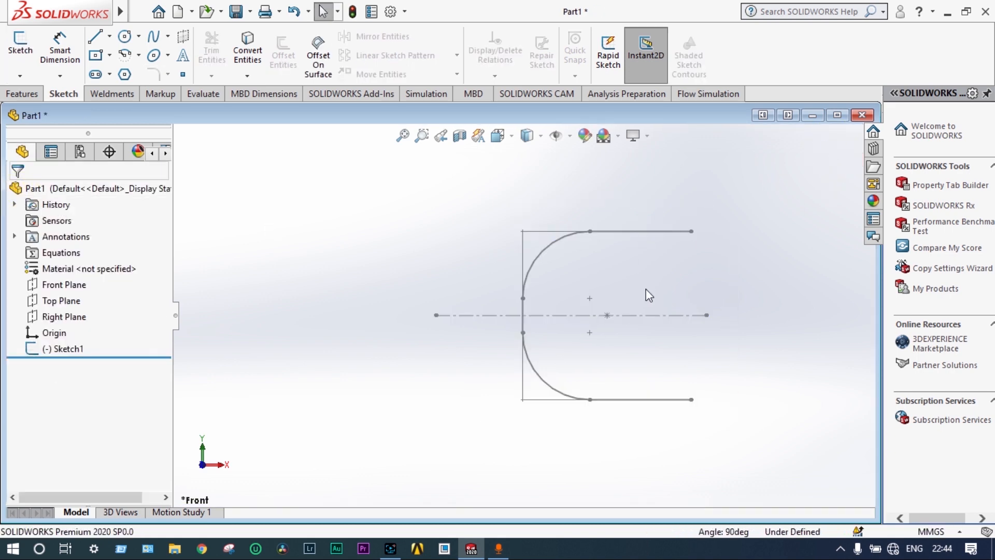
Create a Swept Boss/Base along the C-shaped sketch using a circular profile with a 25 mm diameter
left_click(64, 348)
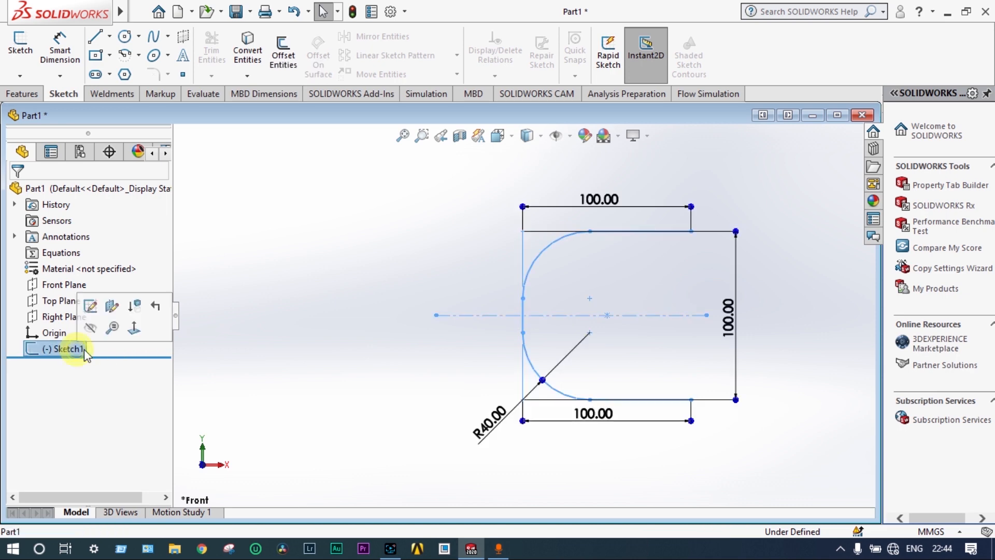
left_click(30, 94)
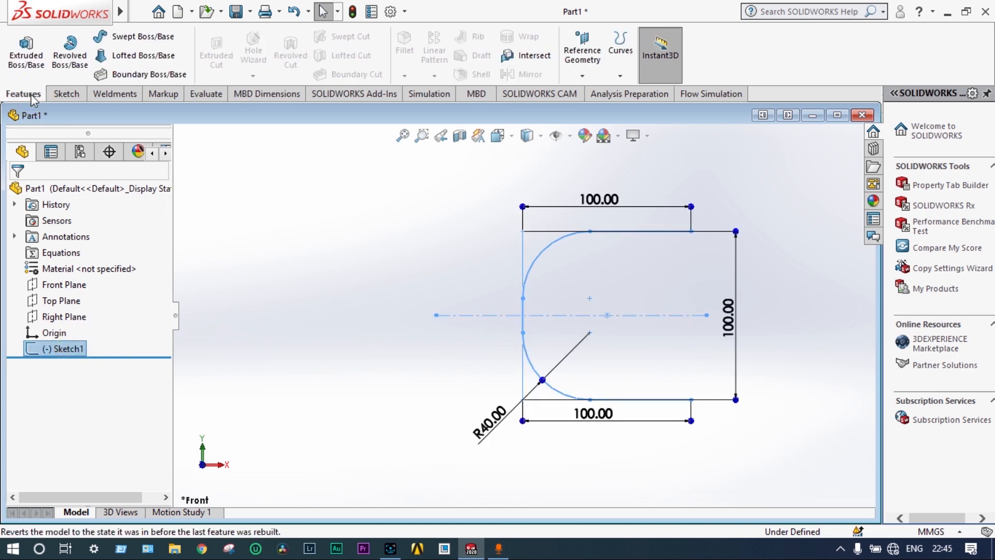
left_click(119, 40)
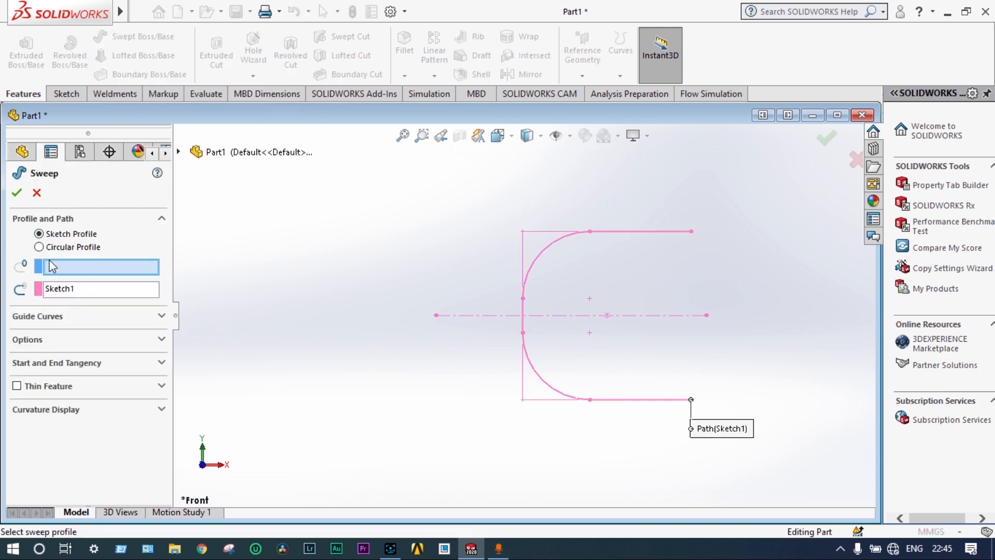
left_click(39, 247)
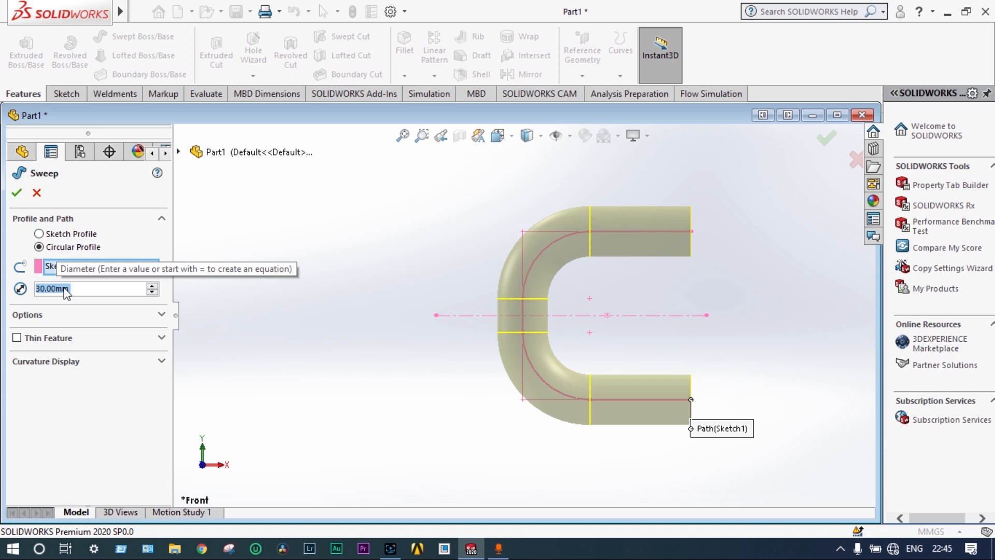
type("2")
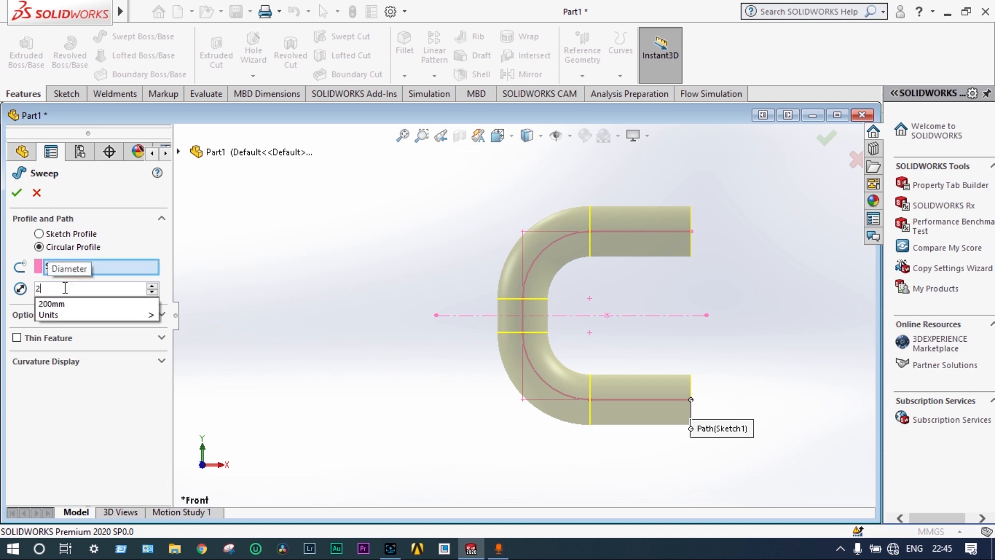
type("5")
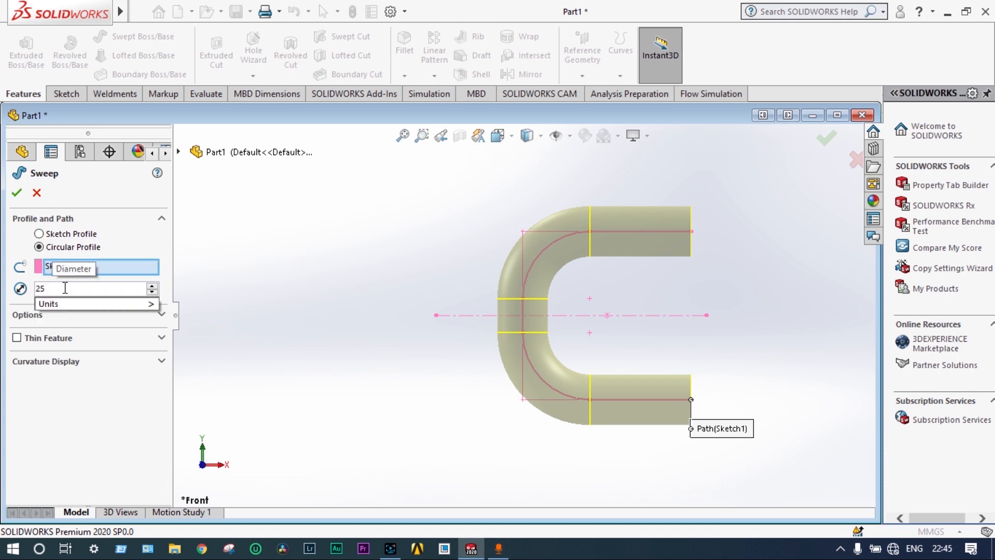
key("Return")
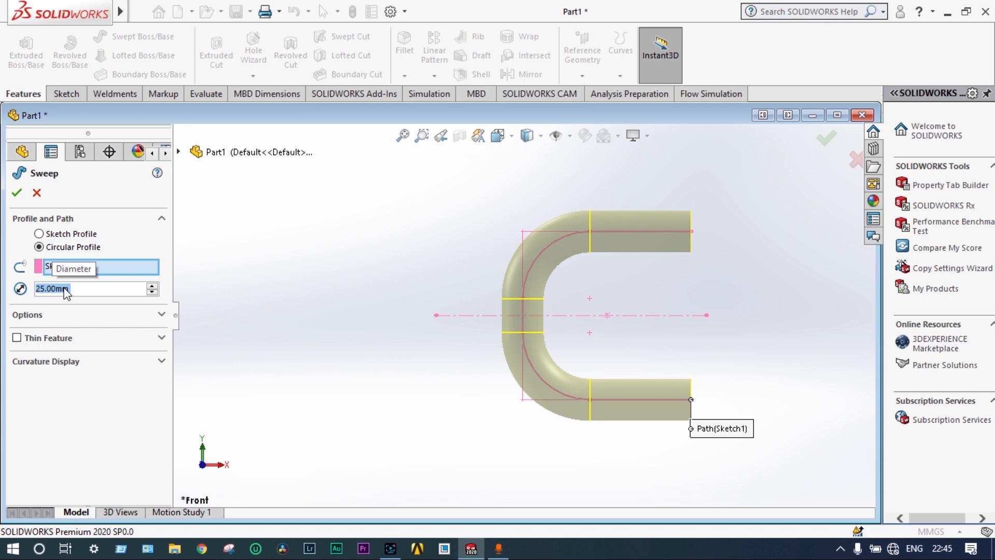
left_click(819, 140)
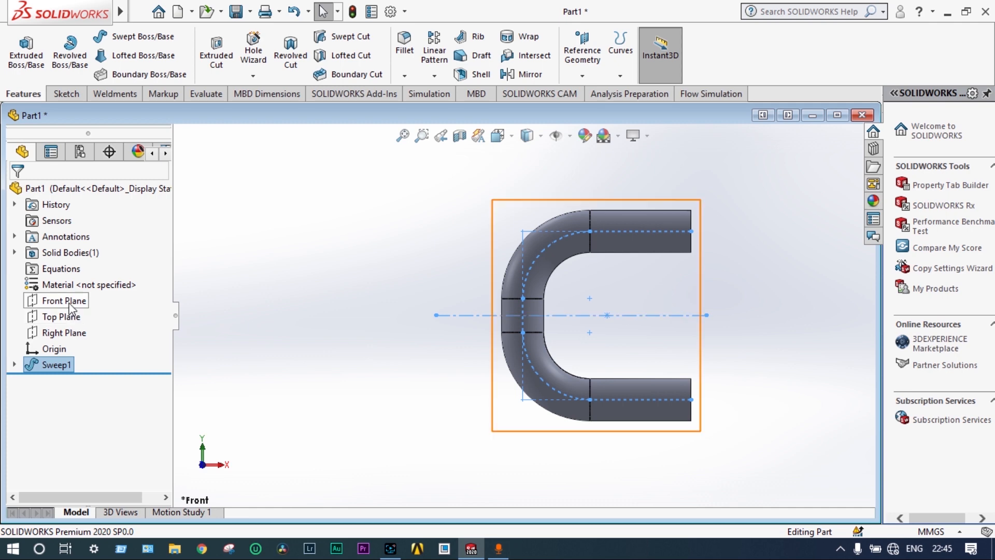
On the Right Plane, viewed normal from the closed side of the C, sketch a horizontal centerline through the origin
left_click(69, 333)
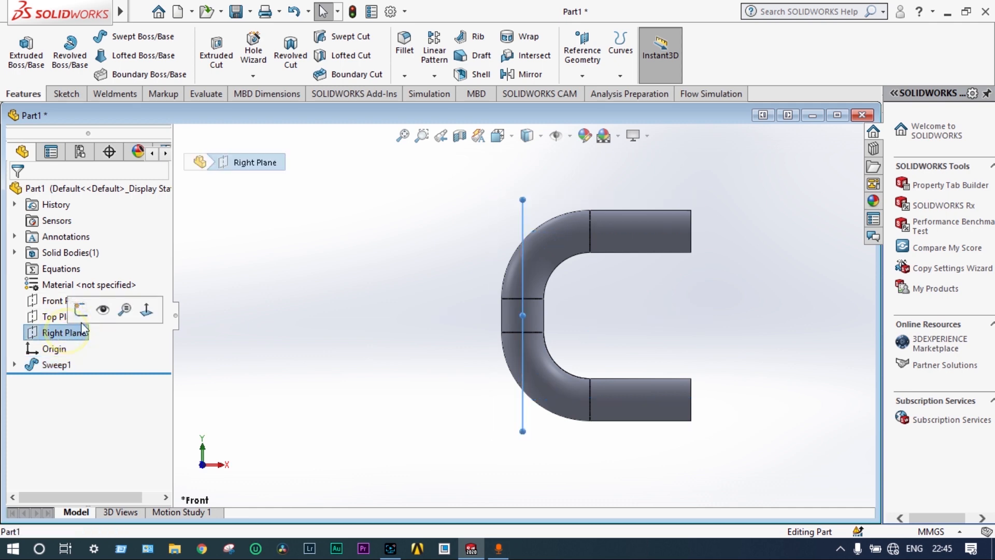
left_click(123, 311)
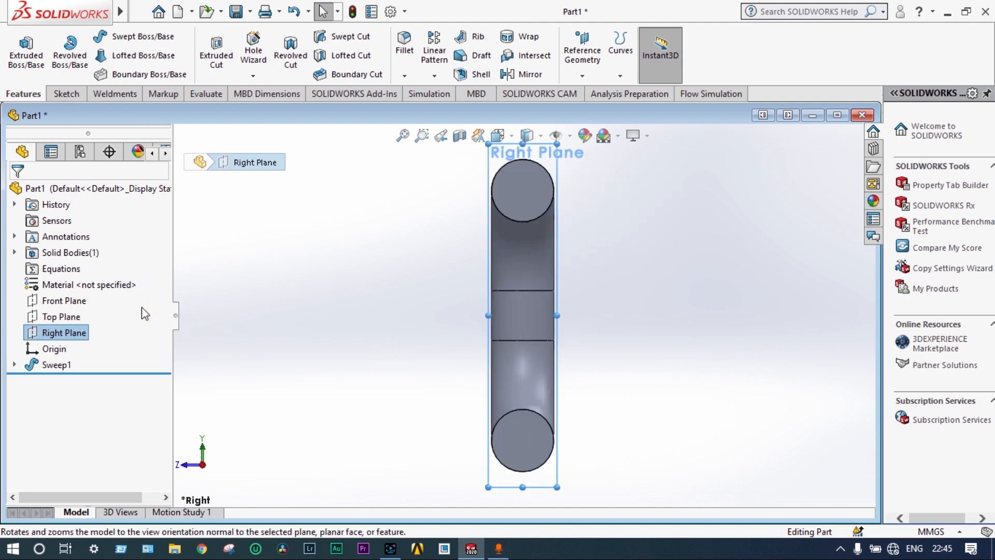
right_click(81, 333)
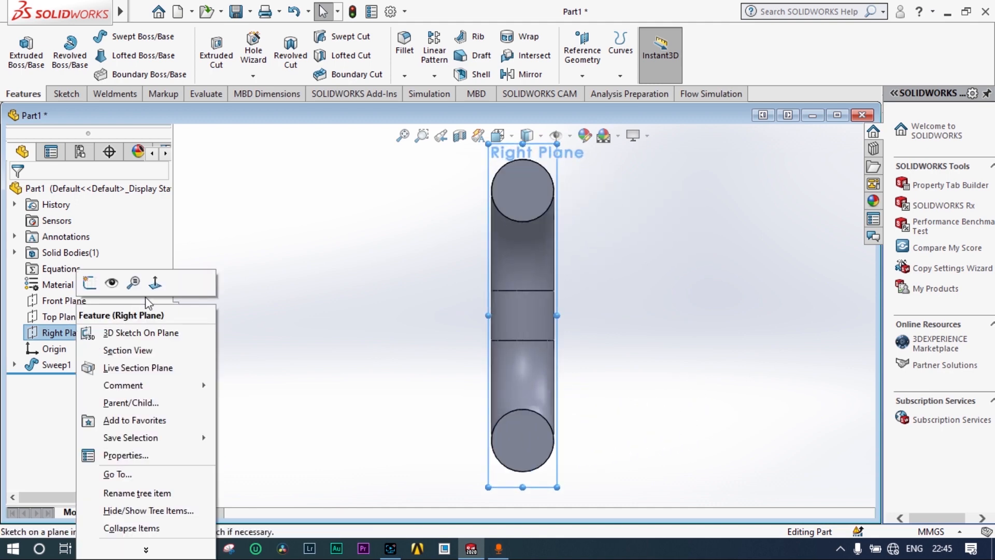
left_click(156, 283)
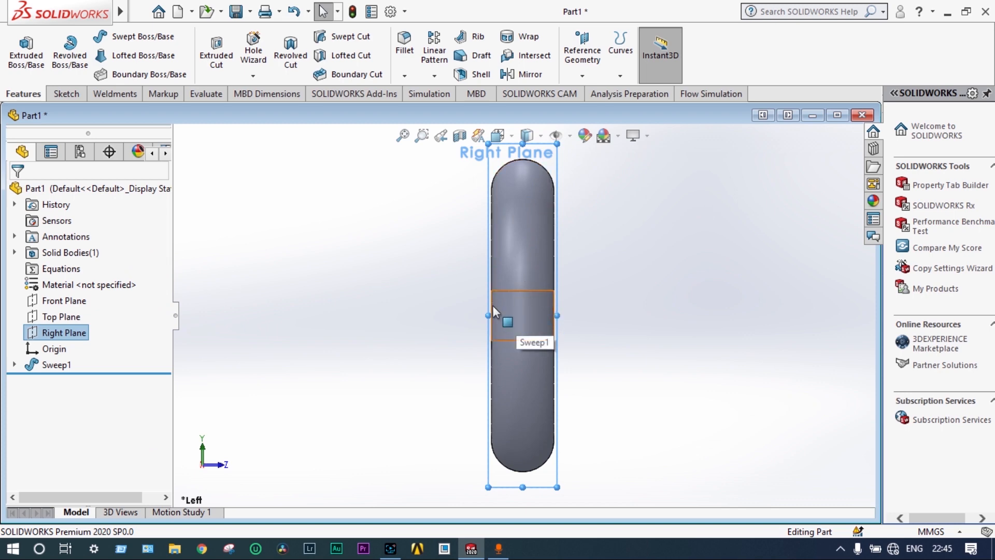
left_click(65, 94)
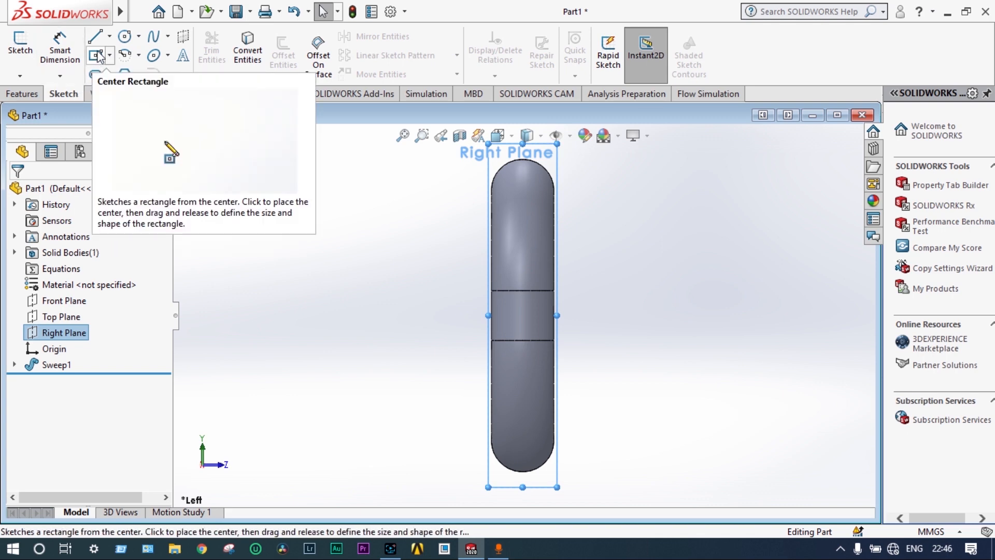
left_click(110, 37)
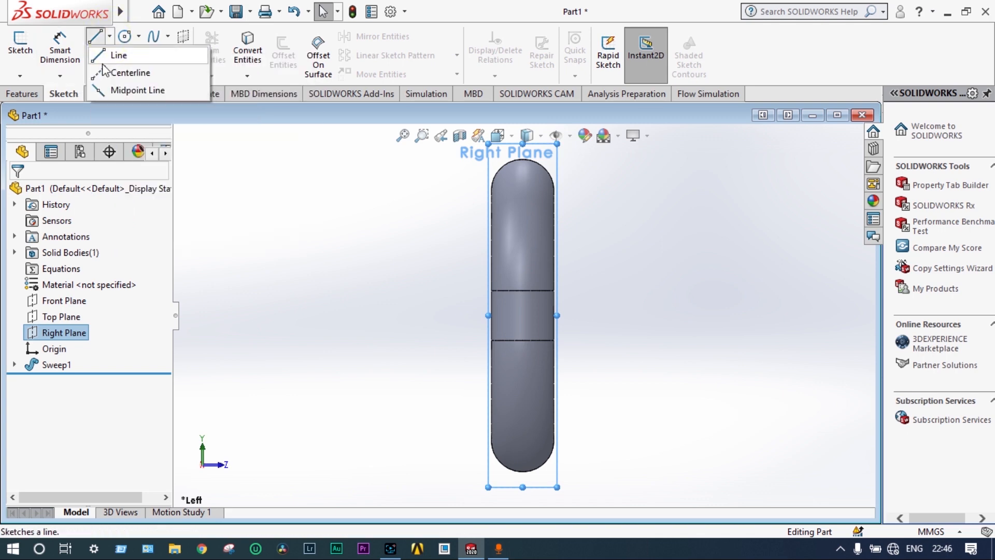
left_click(127, 69)
left_click_drag(492, 316, 596, 315)
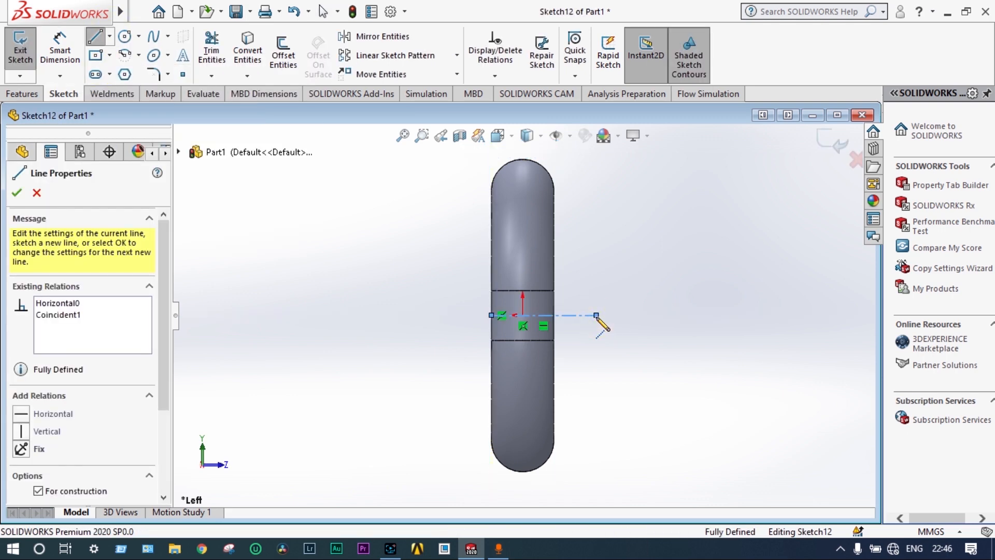
key("Escape")
key("Escape")
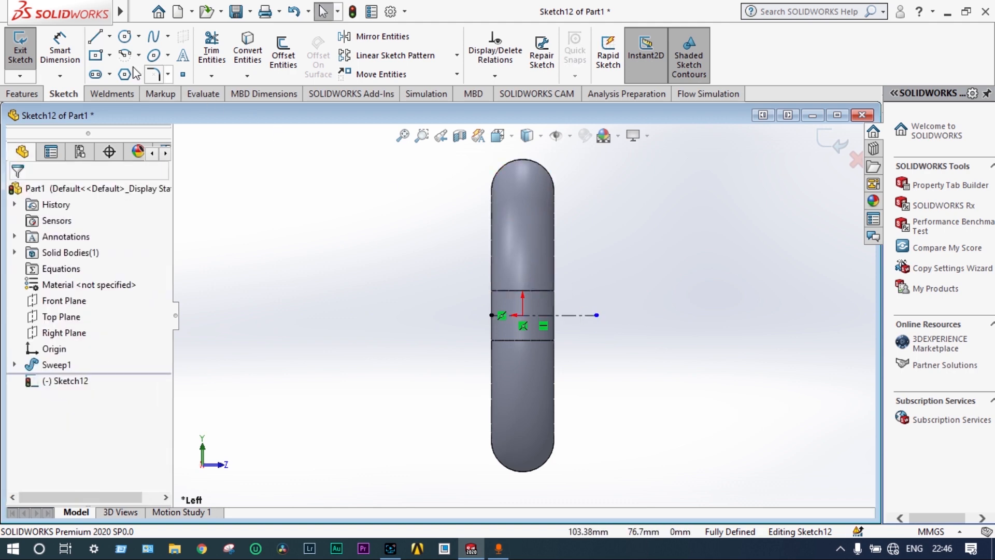
Sketch a vertical centerline about 40 mm long through the origin, extending equally above and below it
left_click(110, 36)
left_click(127, 68)
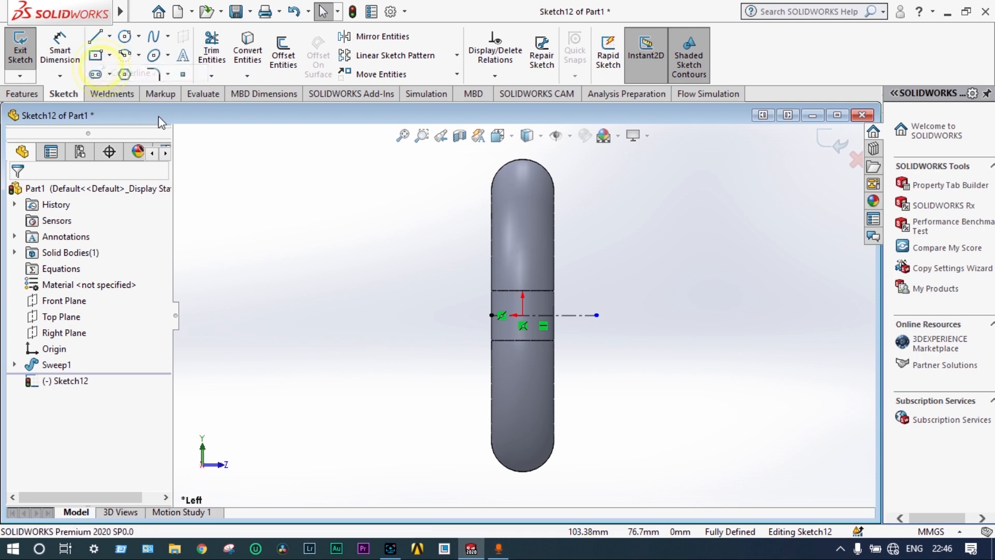
left_click(523, 266)
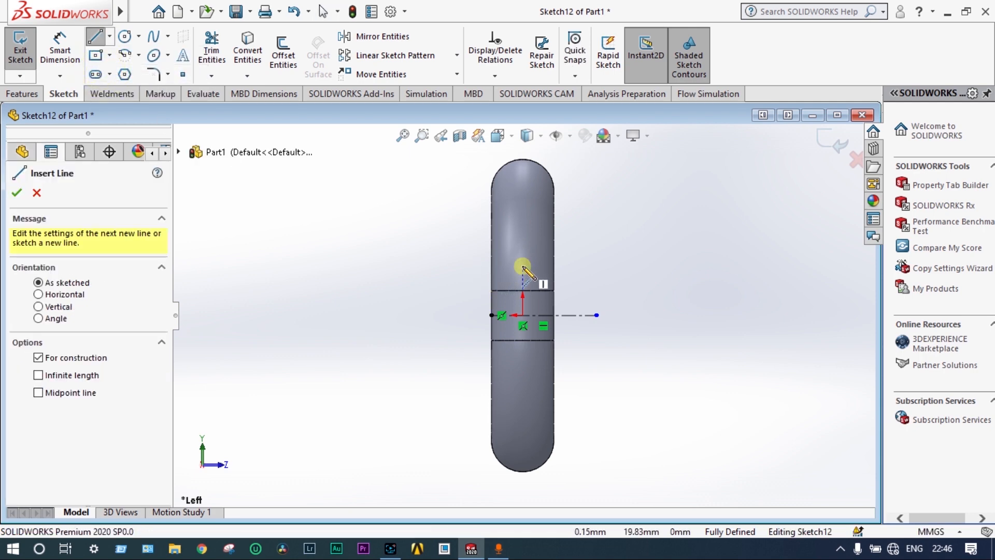
left_click(523, 364)
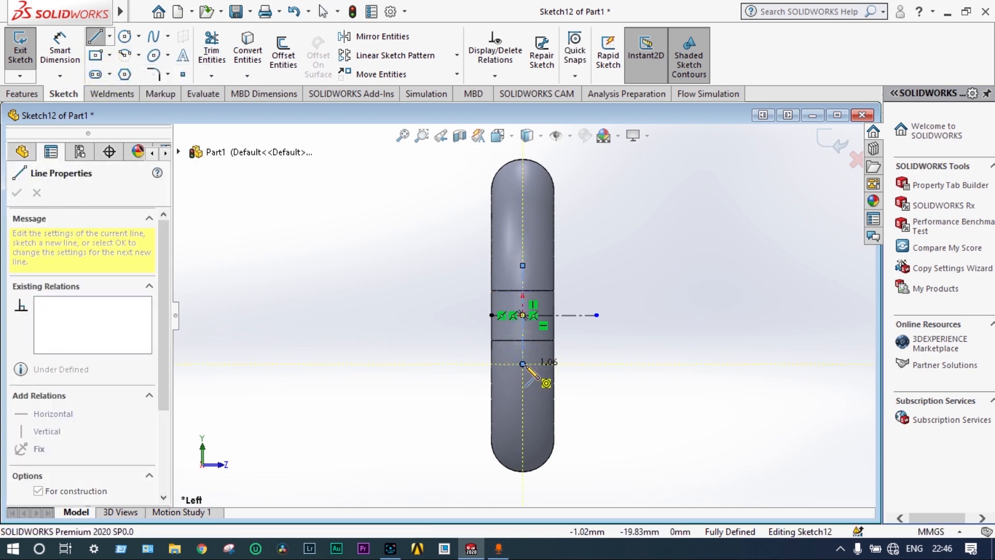
key("Escape")
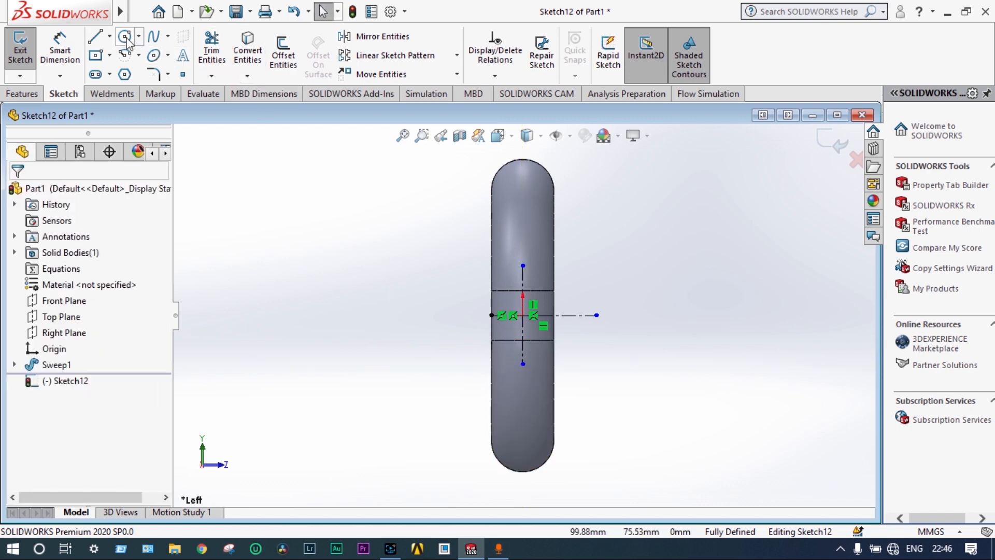
Sketch a circle about 50 mm in diameter centred on the origin
left_click(125, 37)
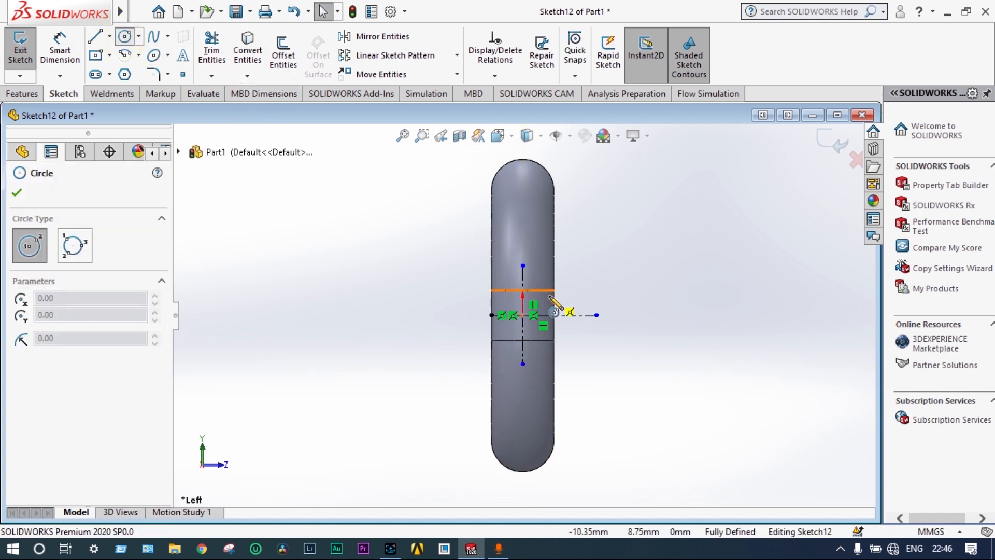
left_click(523, 315)
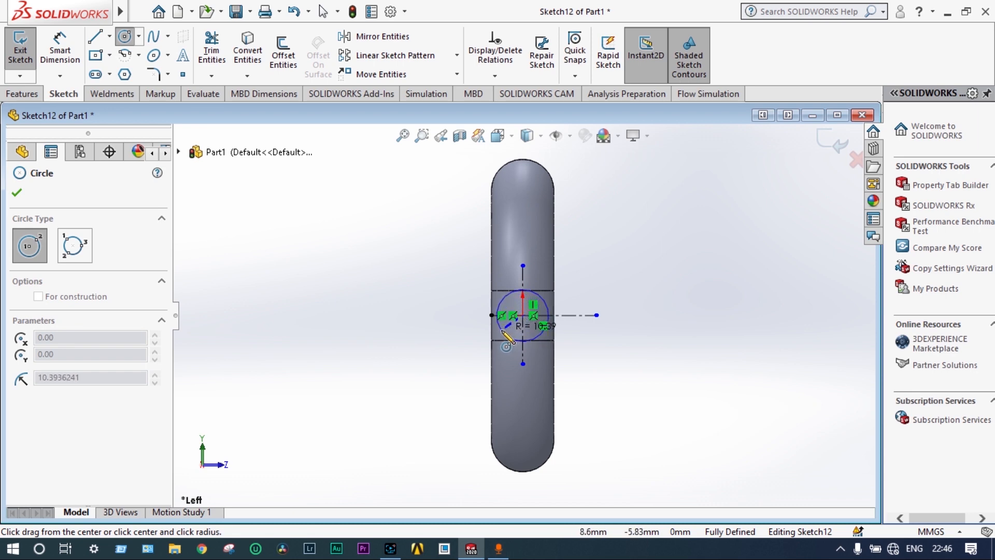
left_click(466, 346)
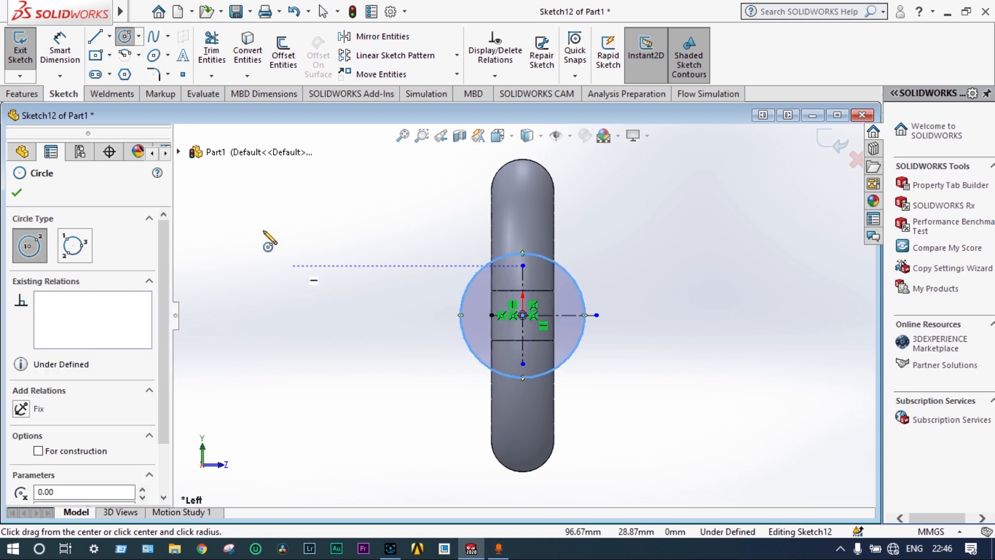
Dimension the circle's diameter at 25 mm
left_click(60, 49)
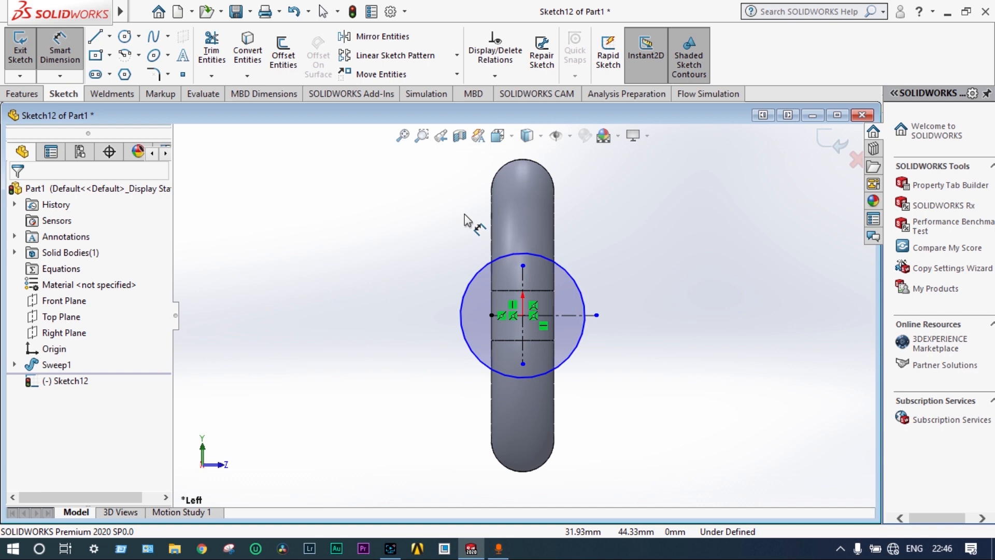
left_click(578, 283)
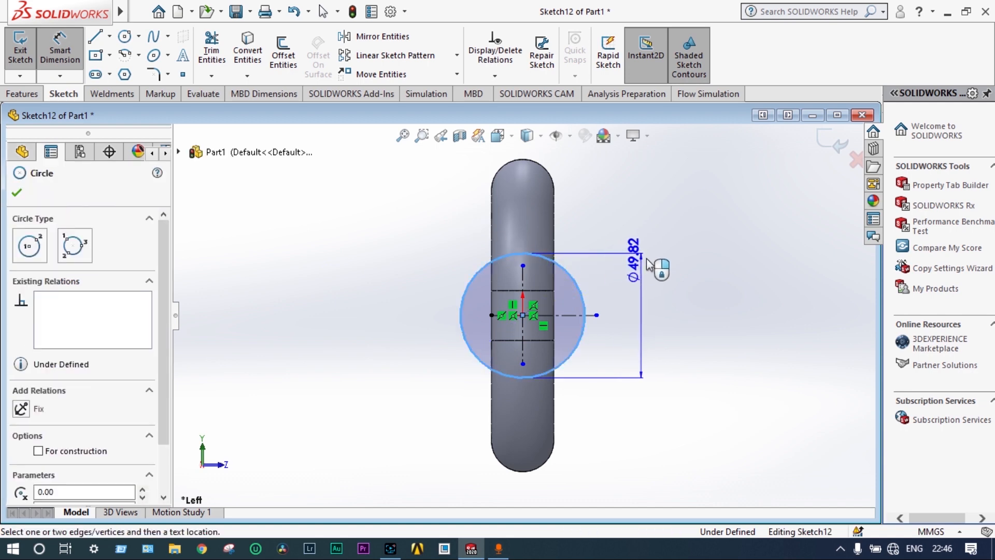
left_click(643, 275)
type("25")
key("Return")
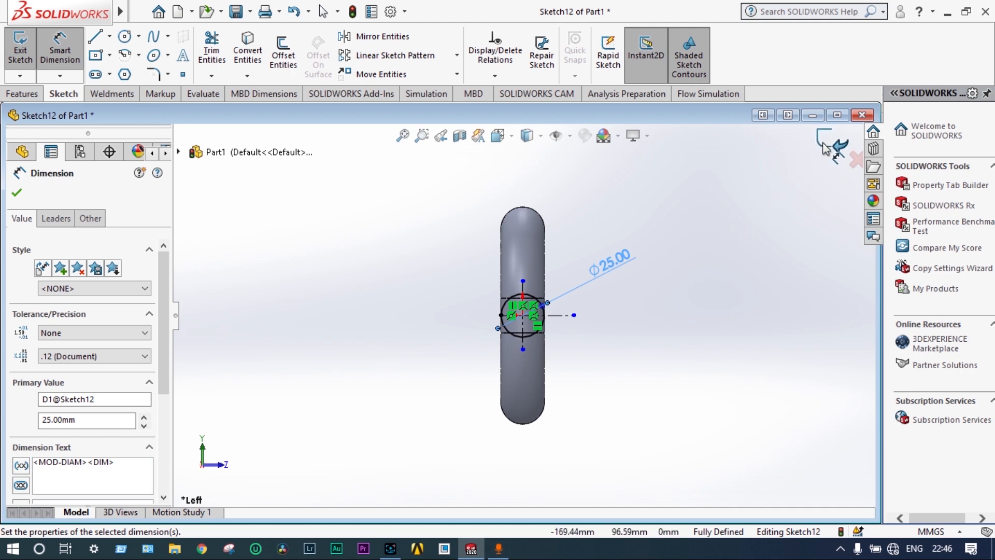
left_click(17, 192)
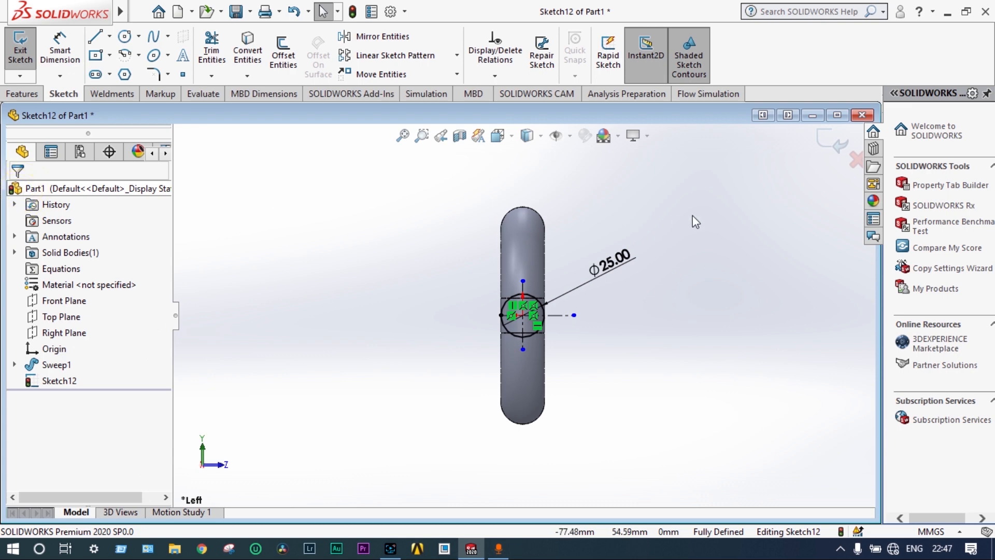
Extrude the 25 mm circle 150 mm outward from the closed side of the C, merging it with the swept bar
left_click(831, 141)
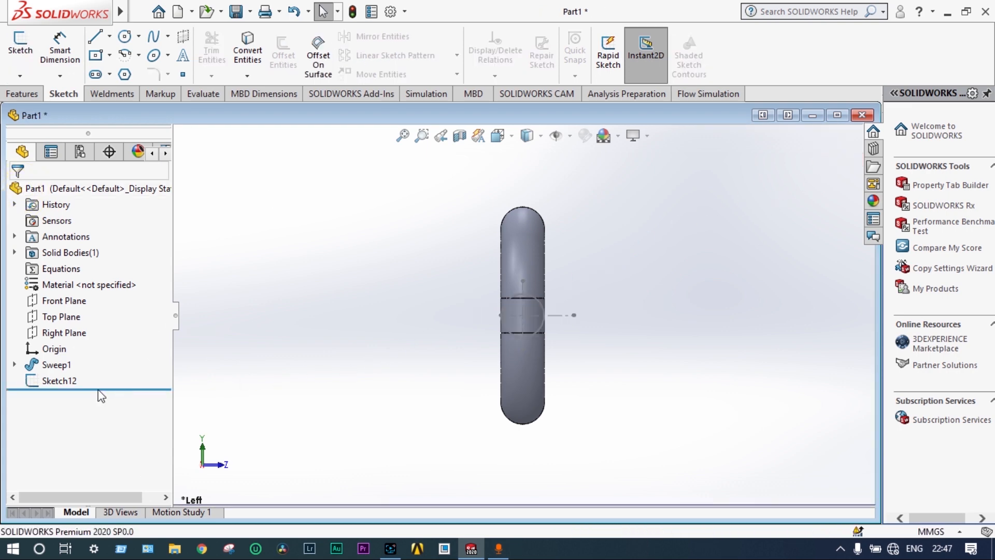
left_click(59, 381)
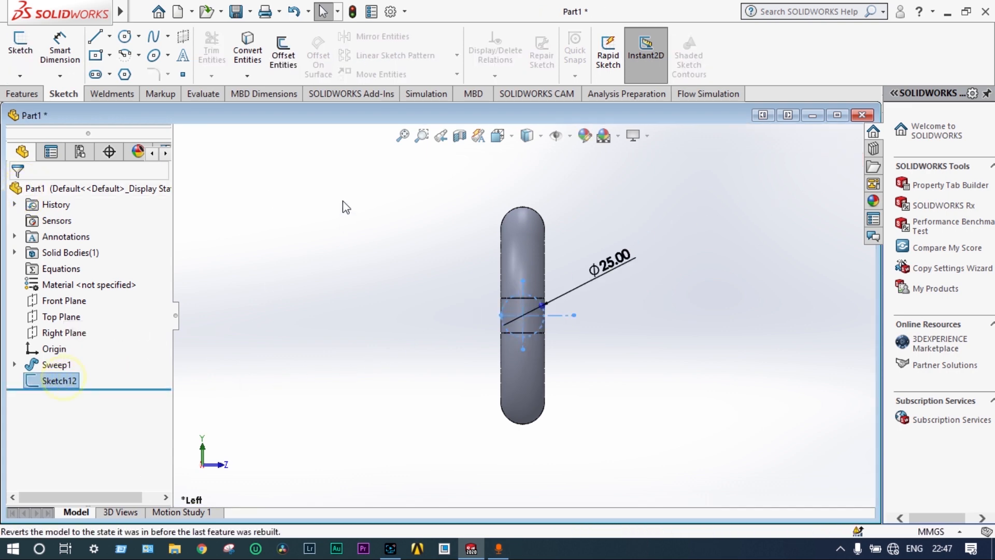
left_click(29, 93)
left_click(26, 54)
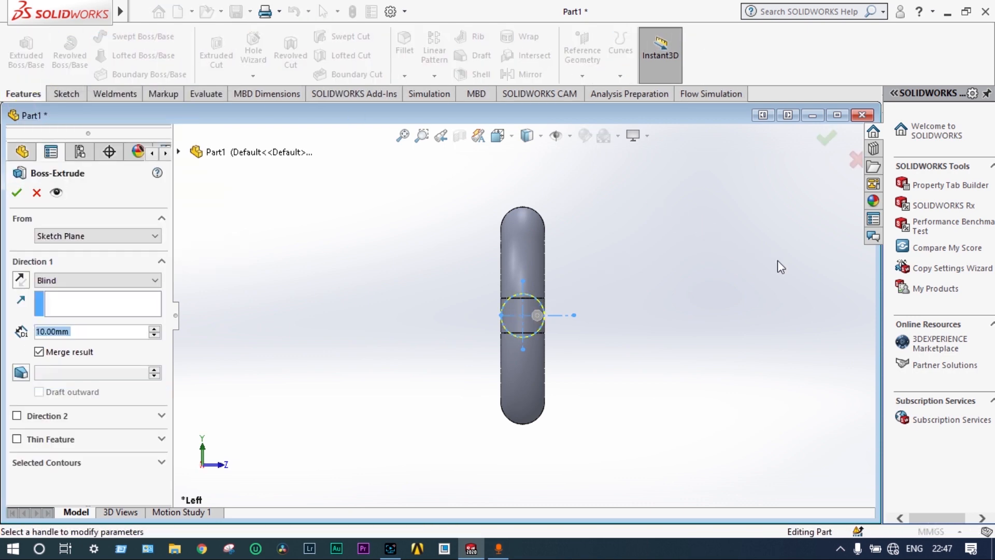
middle_click_drag(777, 268, 669, 250)
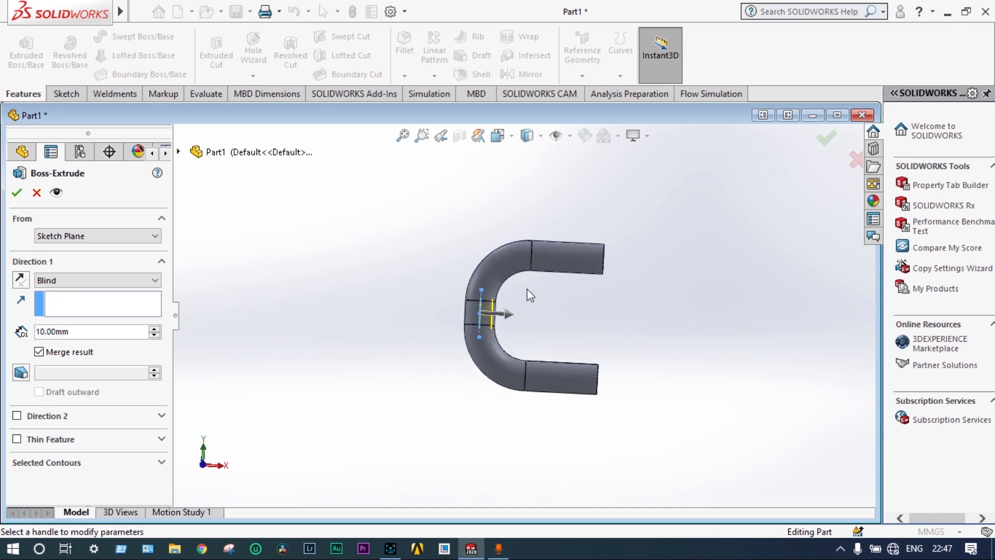
left_click(21, 282)
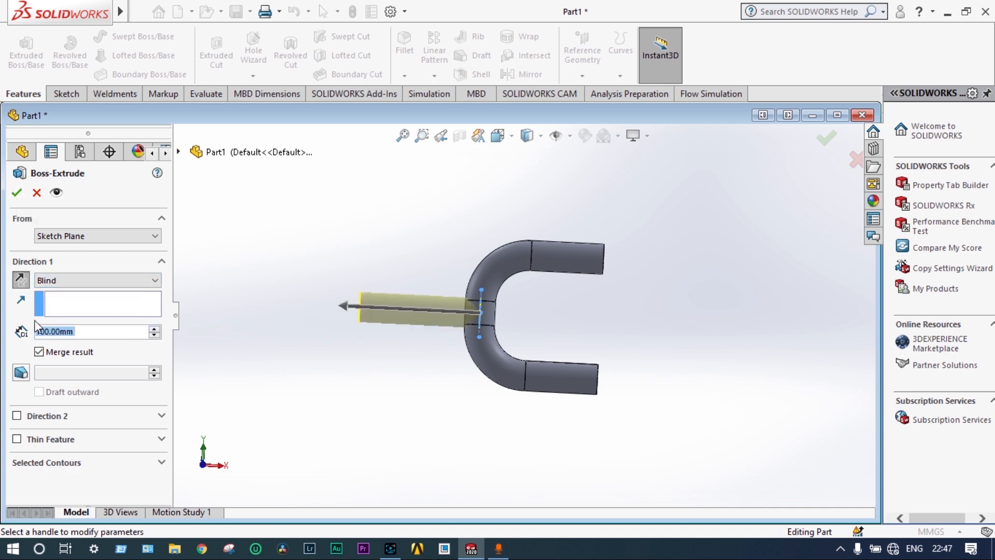
right_click(50, 332)
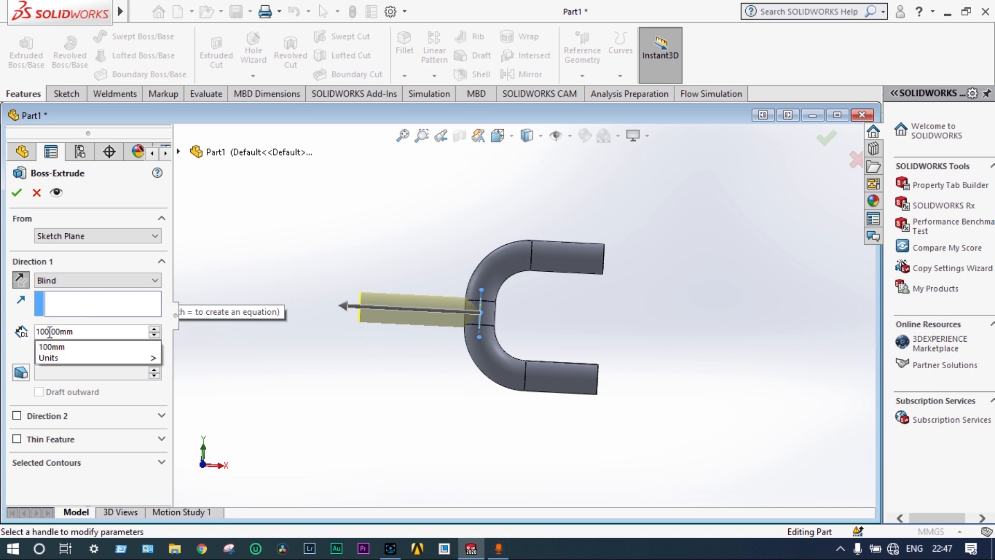
key("BackSpace")
key("BackSpace")
type("5")
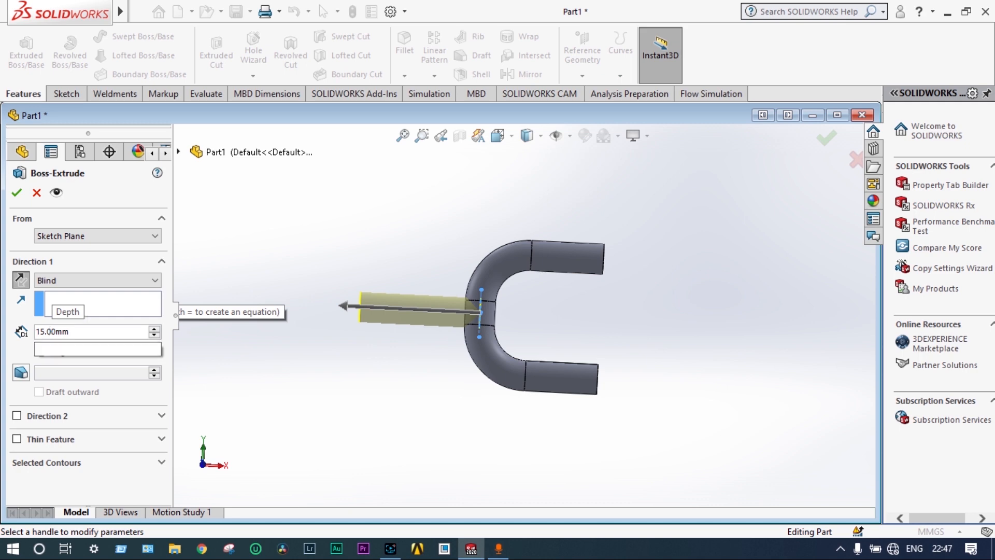
type("0")
key("Return")
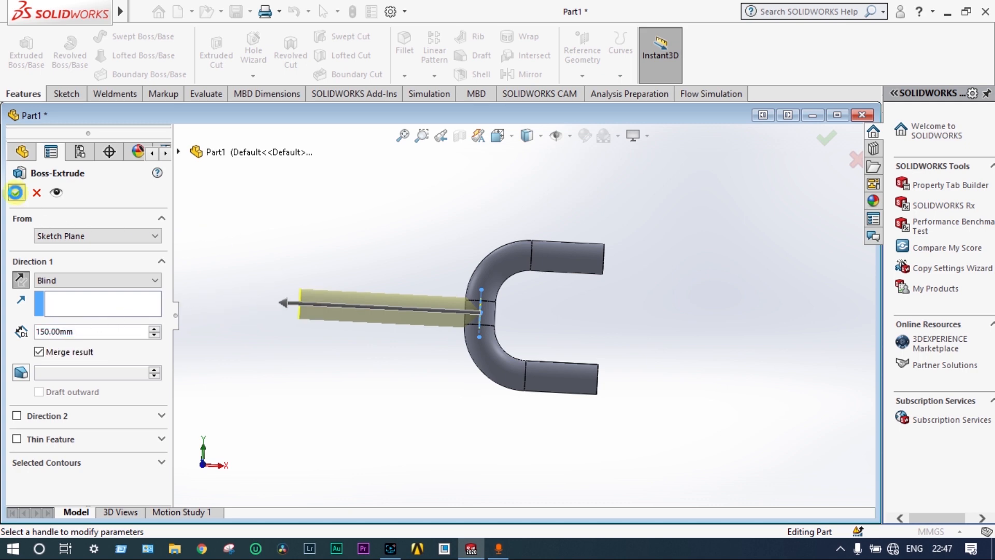
left_click(16, 193)
Shell the part to a 2 mm wall thickness, removing the end faces of both C legs and the straight branch
middle_click_drag(354, 269, 331, 332)
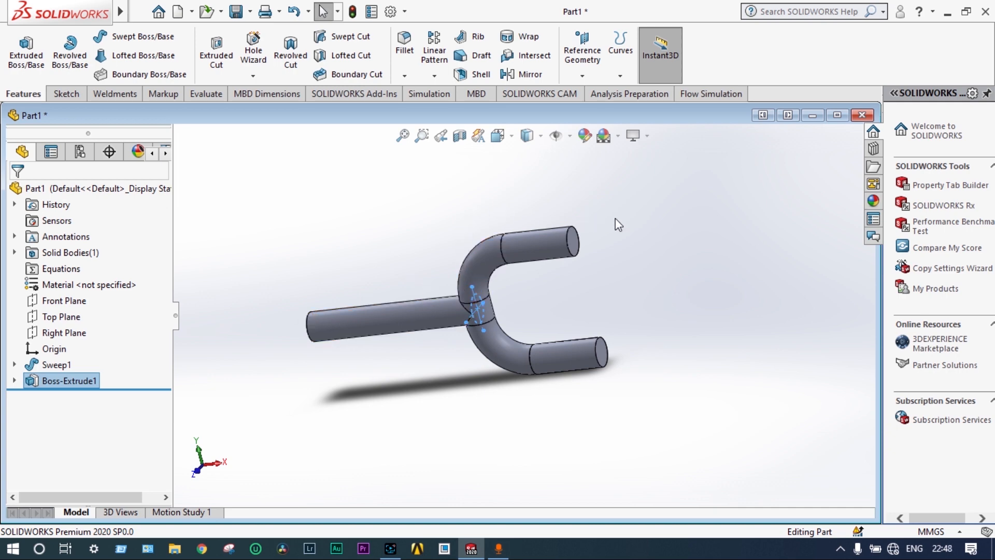
scroll(615, 231, "up", 1)
middle_click_drag(616, 231, 547, 262)
scroll(545, 263, "up", 1)
left_click(521, 273)
scroll(556, 352, "down", 5)
left_click(531, 312, "ctrl")
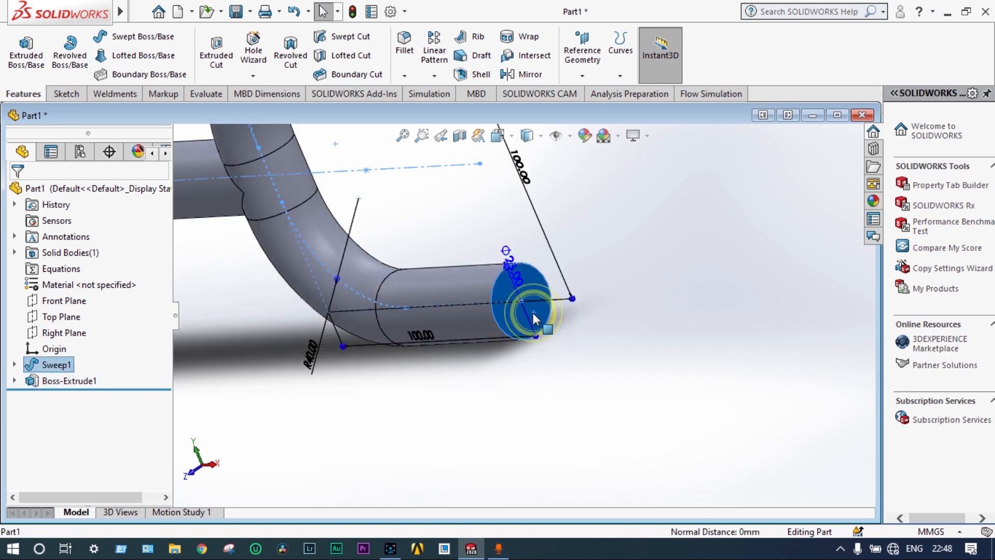
scroll(563, 305, "up", 4)
middle_click_drag(393, 324, 487, 297)
left_click(387, 278)
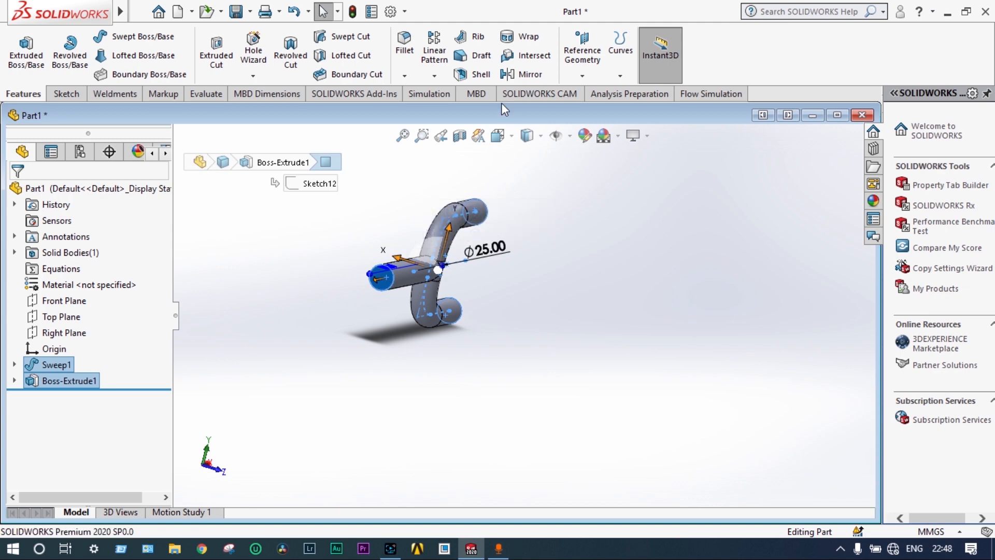
left_click(473, 77)
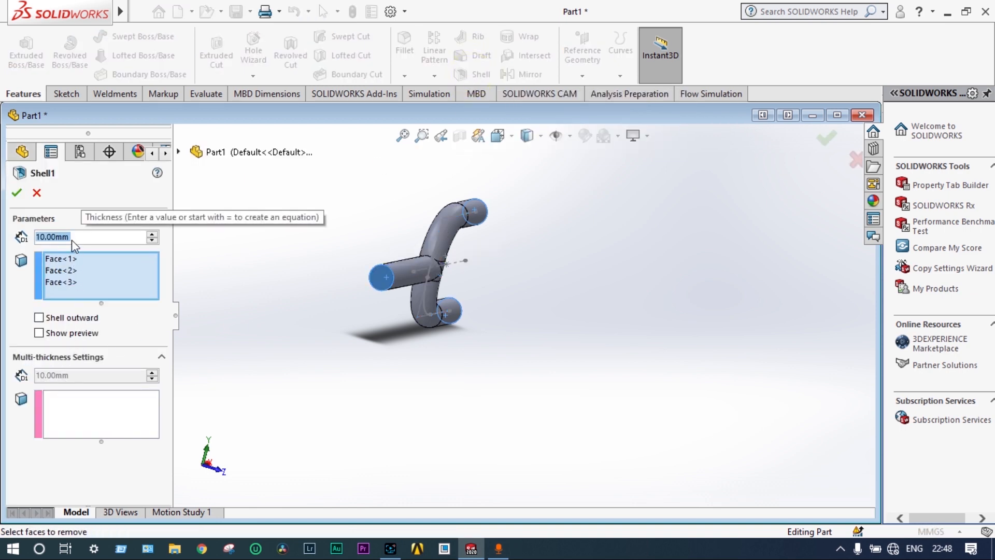
type("2")
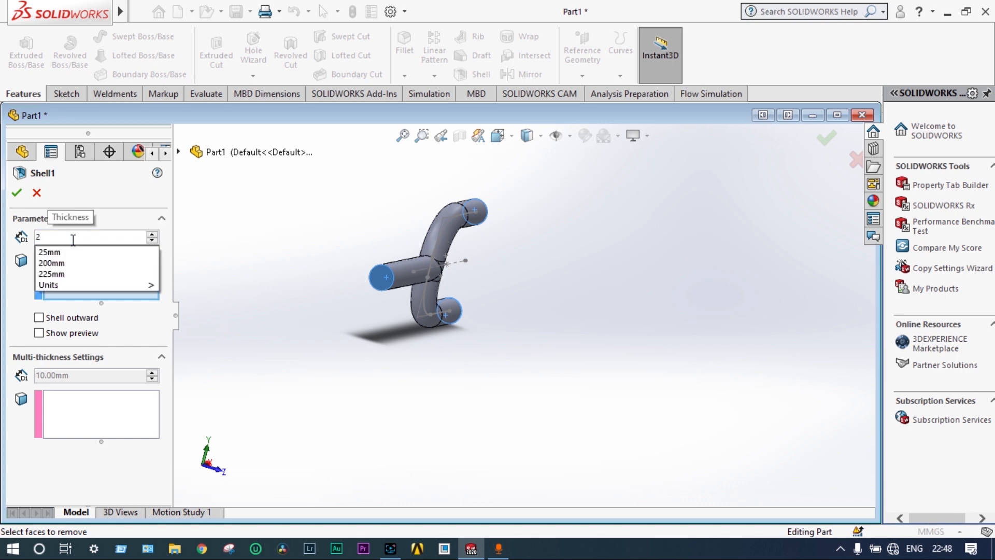
key("Return")
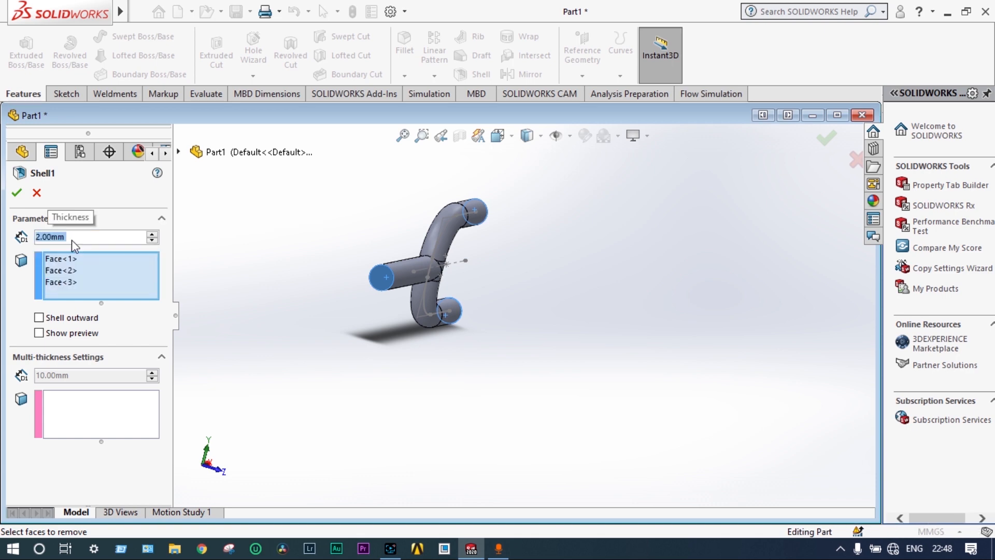
left_click(17, 193)
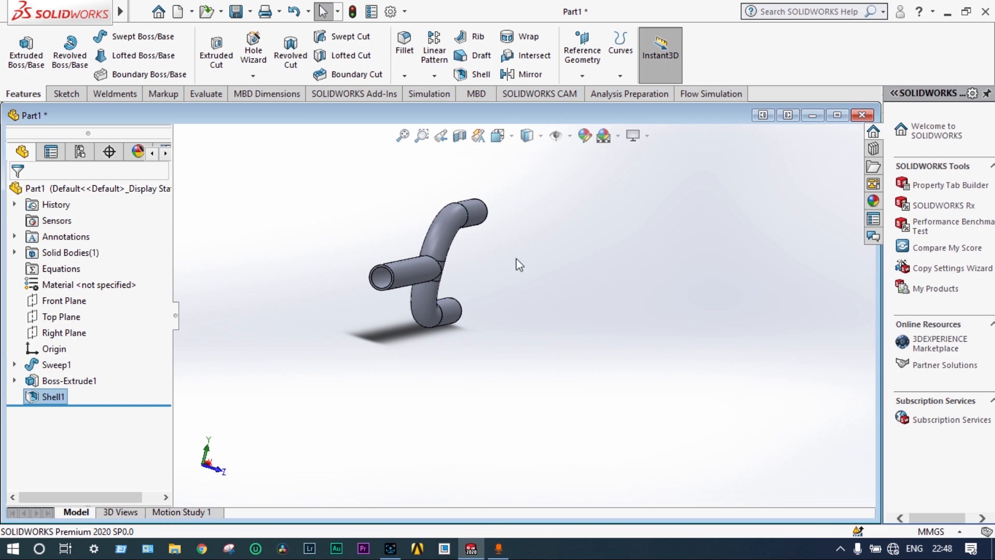
Inspect the hollow interior at the branch junction with a planar section view, and turn the section off when done
middle_click_drag(518, 262, 415, 211)
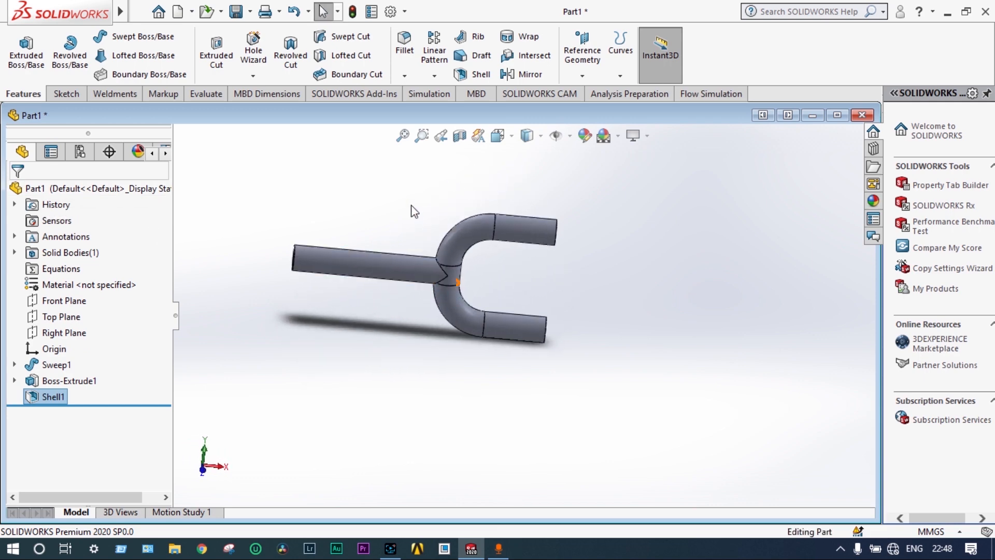
left_click(460, 136)
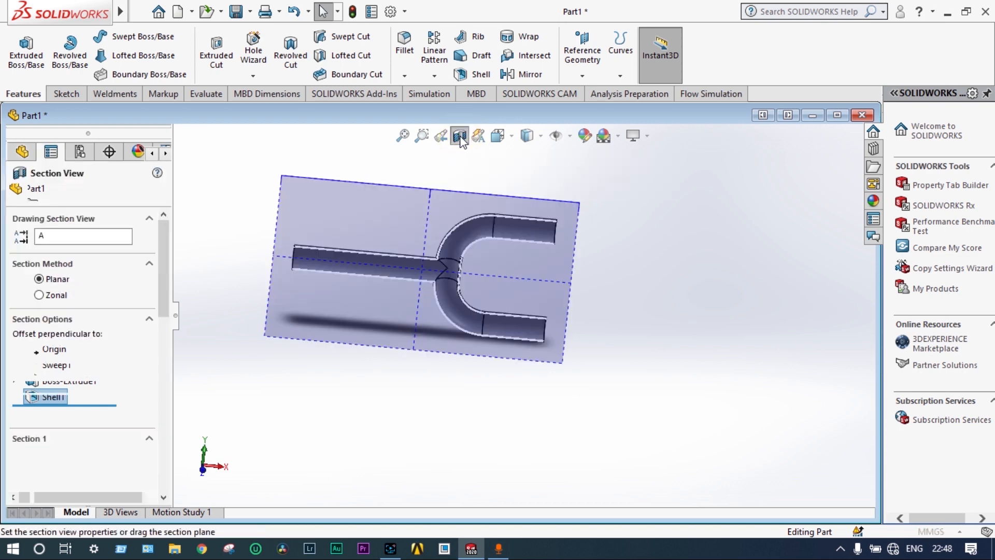
left_click(827, 137)
scroll(502, 259, "down", 5)
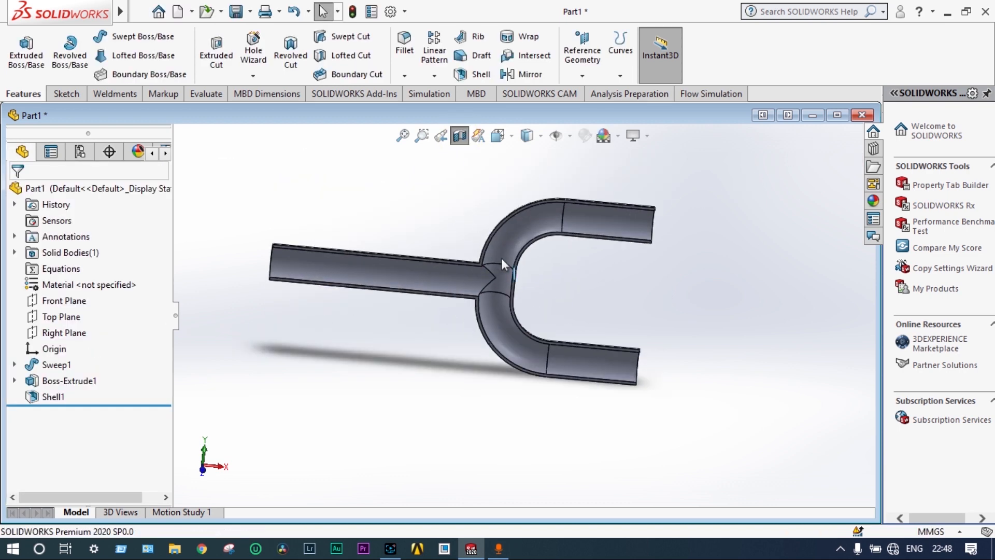
middle_click_drag(443, 248, 420, 235)
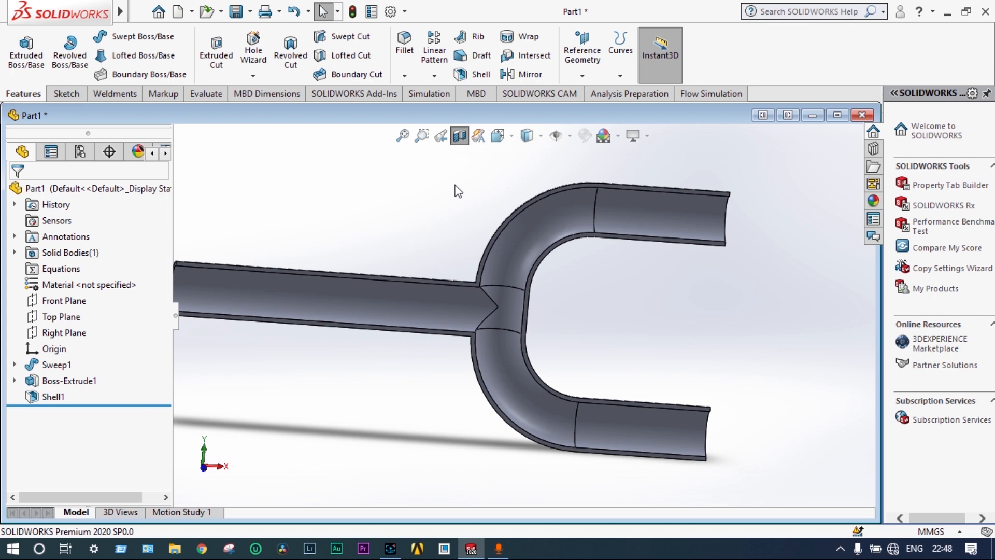
left_click(460, 136)
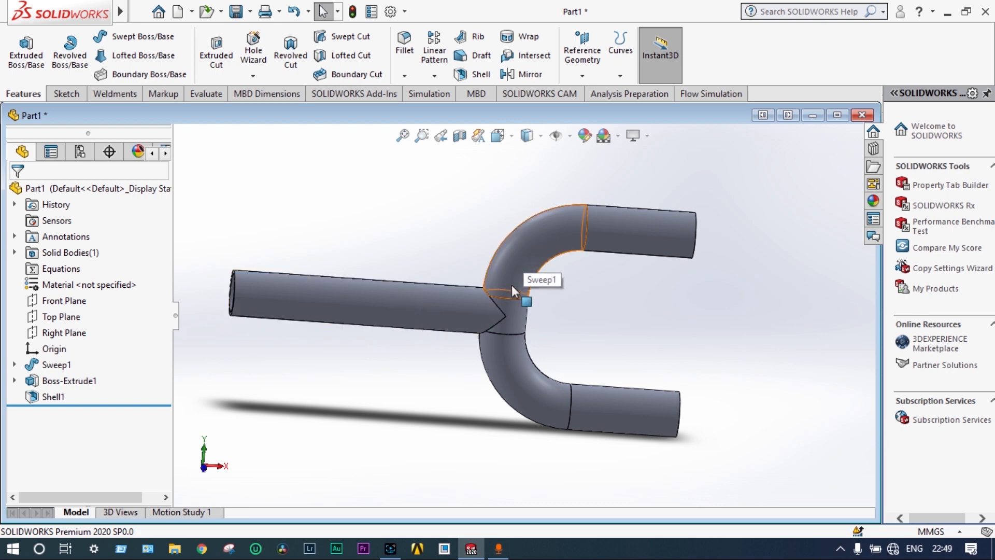
Make the outer faces of the straight branch, middle section, both bends and both C legs transparent
left_click(537, 250)
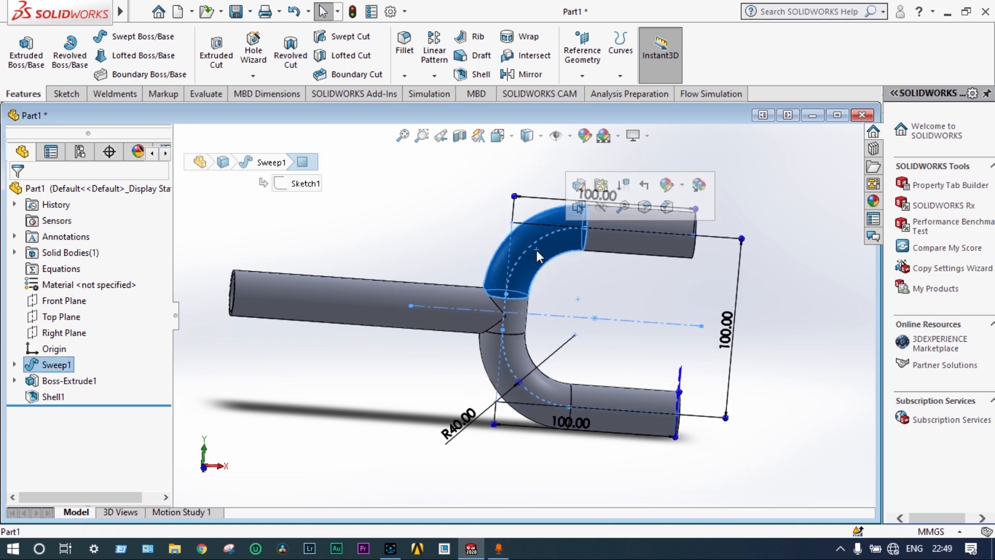
left_click(611, 235, "ctrl")
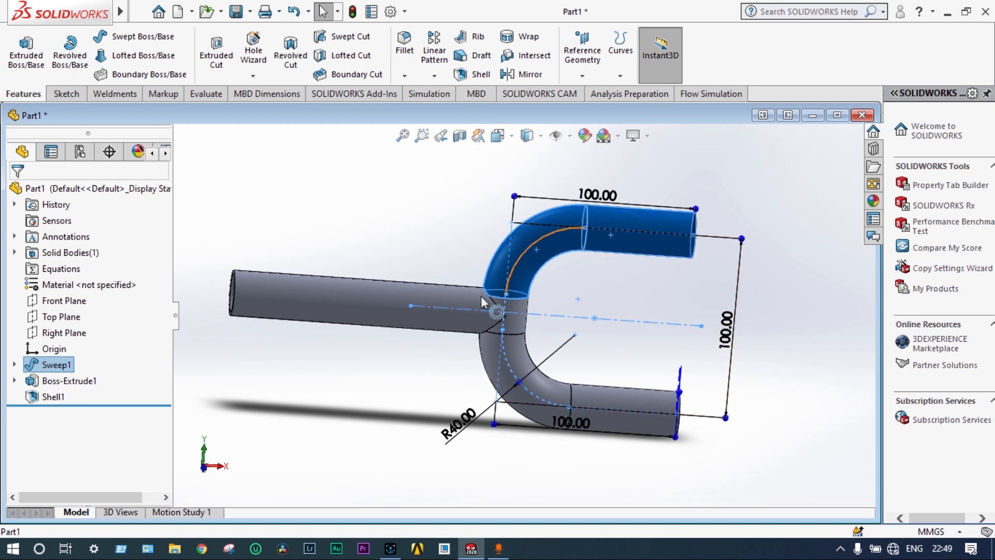
left_click(439, 316, "ctrl")
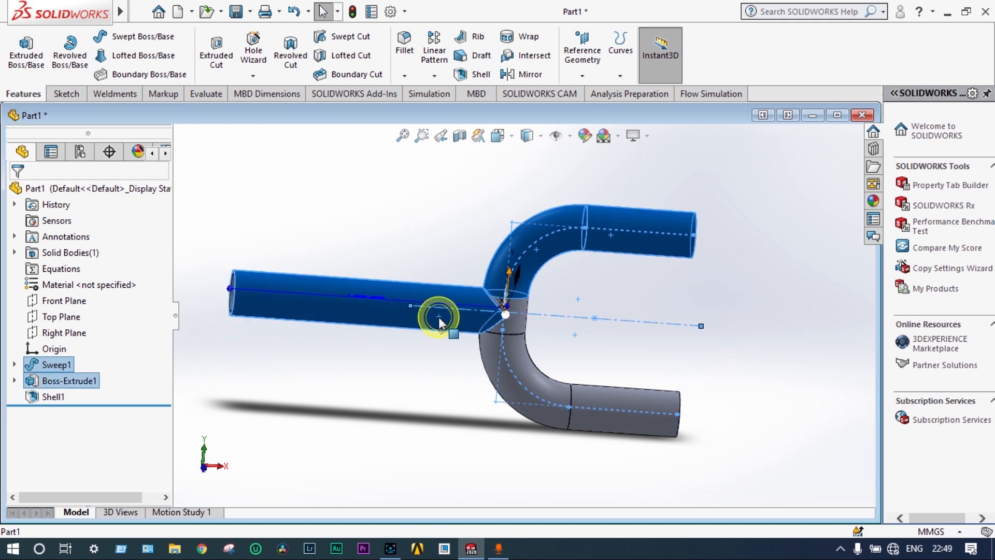
left_click(519, 321, "ctrl")
left_click(515, 350, "ctrl")
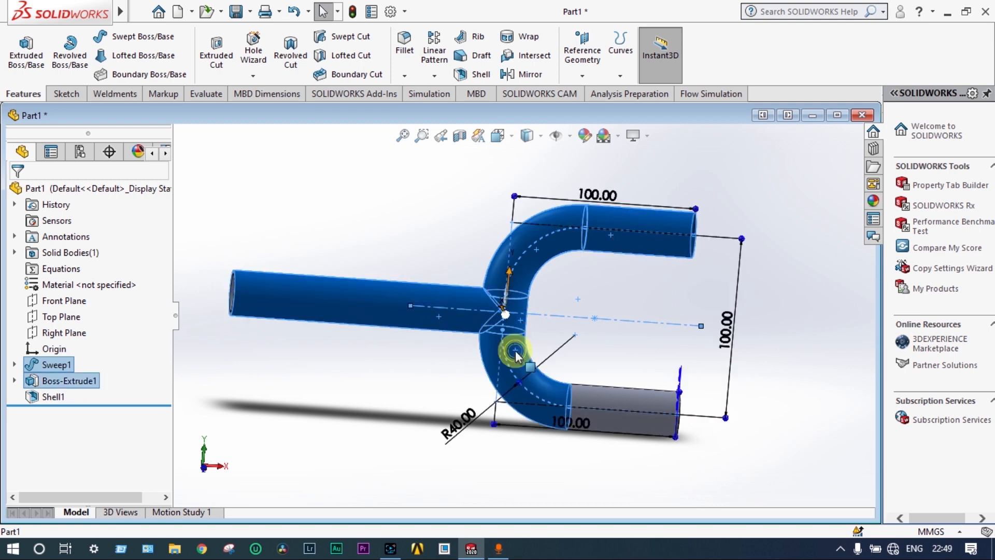
left_click(610, 395, "ctrl")
right_click(610, 395)
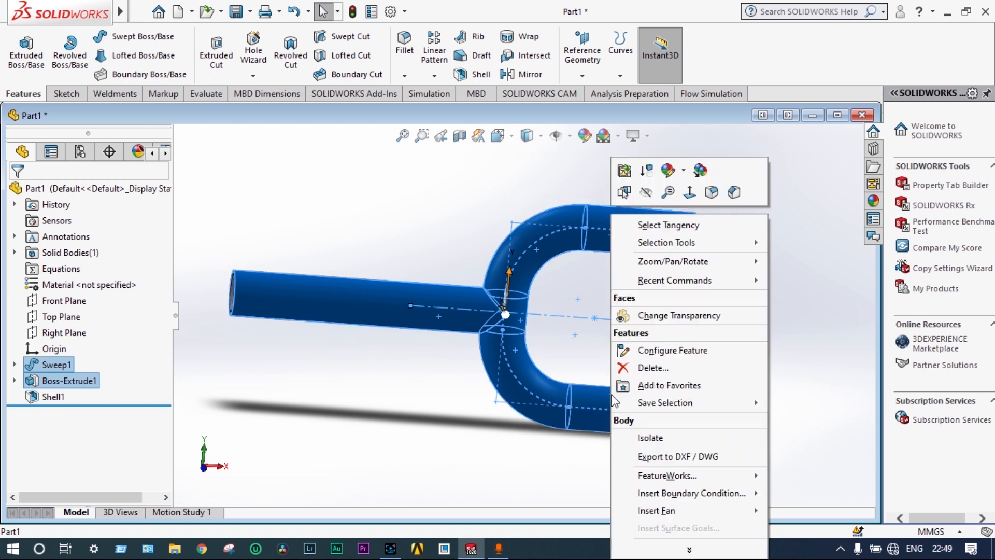
left_click(654, 315)
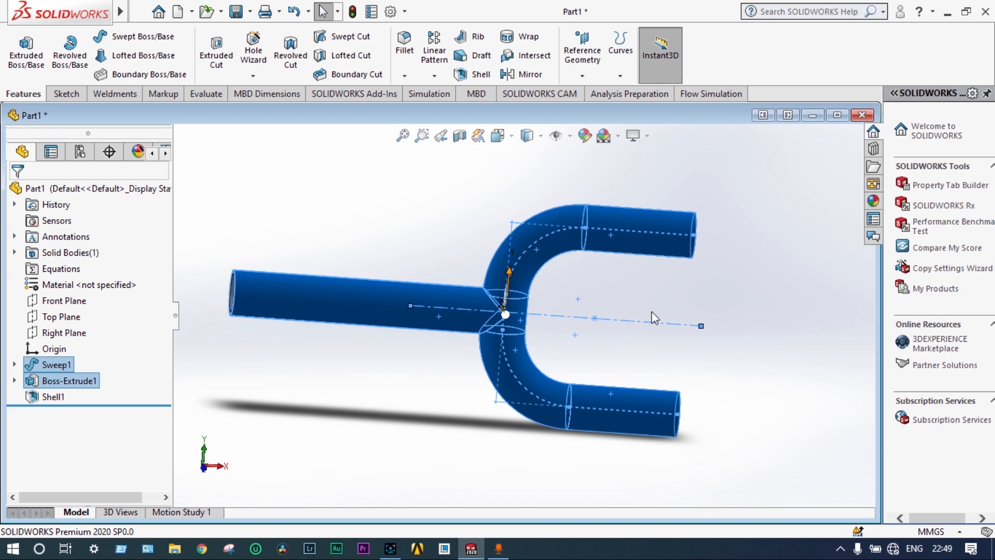
left_click(643, 292)
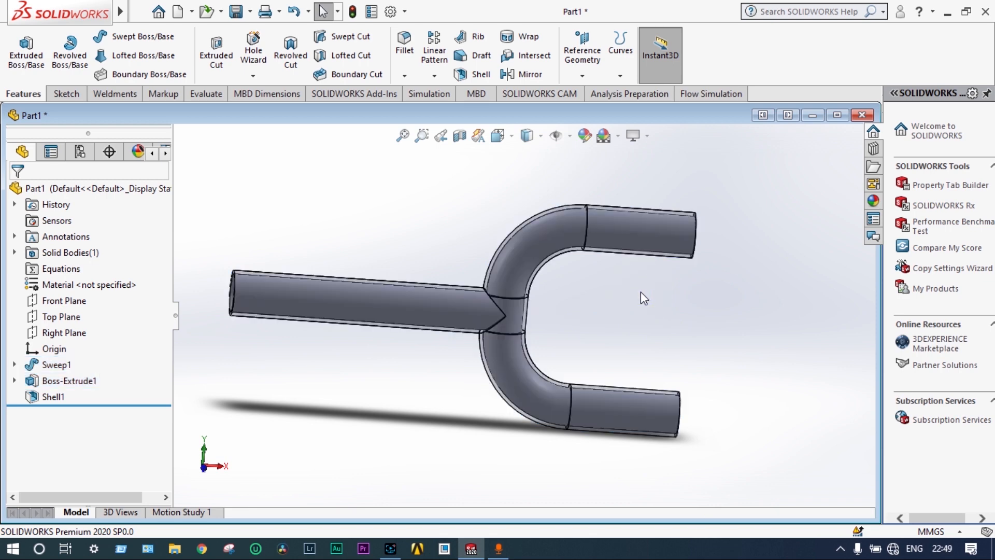
Make the inner shell faces of the branch, middle section, both bends and both legs transparent as well
left_click(639, 233)
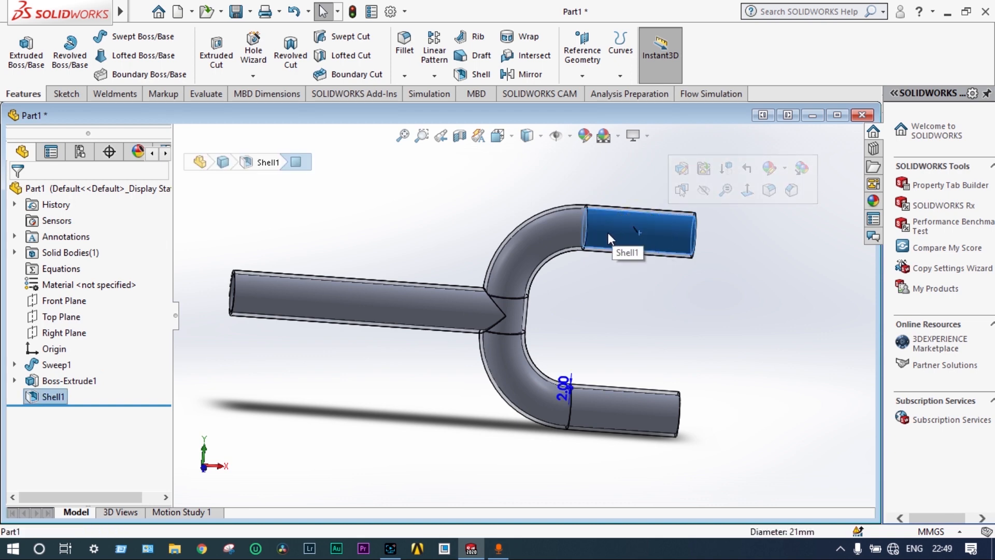
left_click(560, 234, "ctrl")
left_click(457, 303, "ctrl")
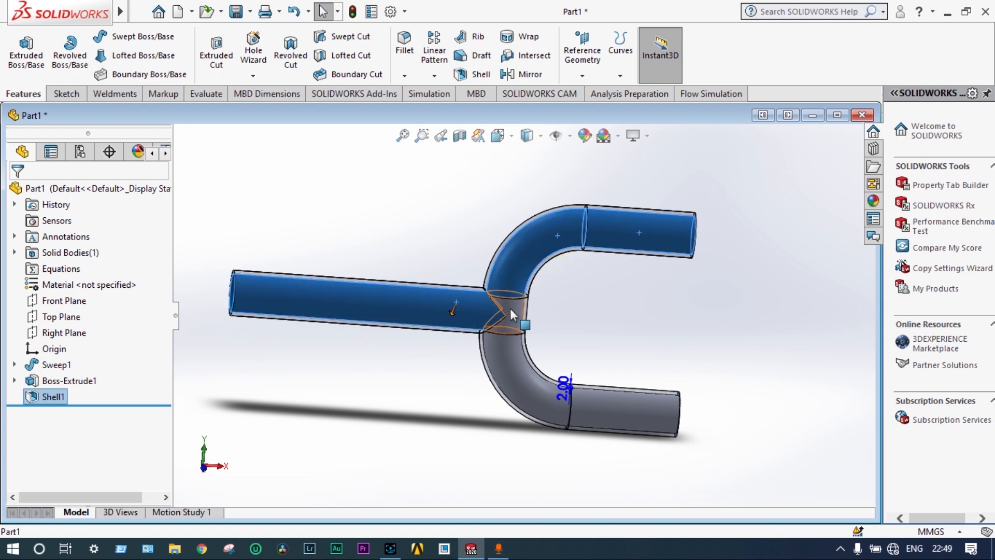
left_click(510, 309, "ctrl")
left_click(514, 363, "ctrl")
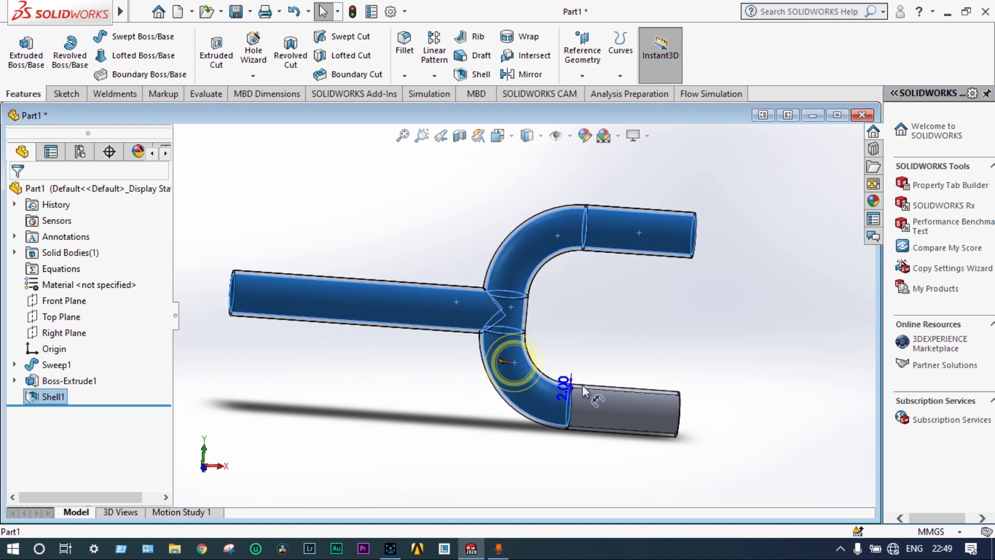
left_click(650, 407, "ctrl")
right_click(649, 405)
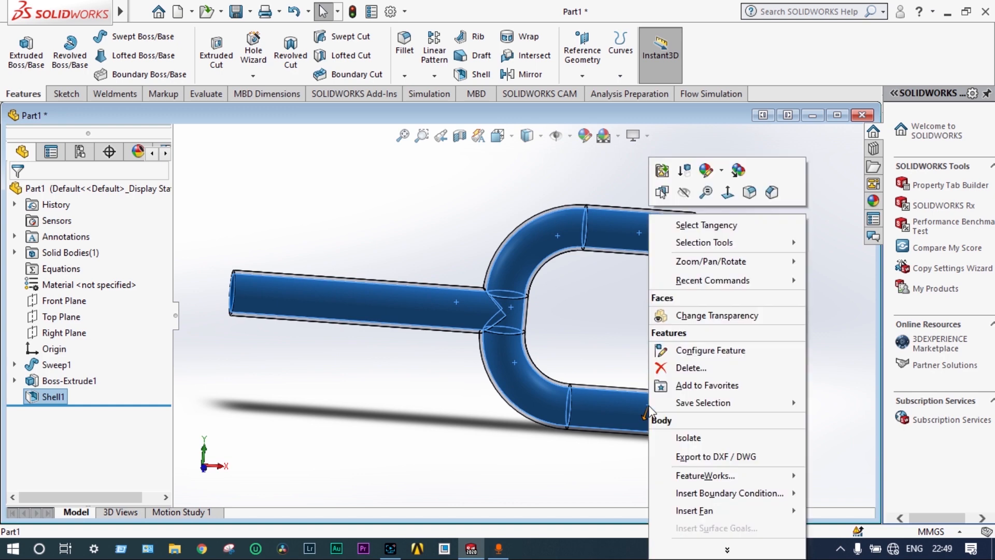
left_click(675, 316)
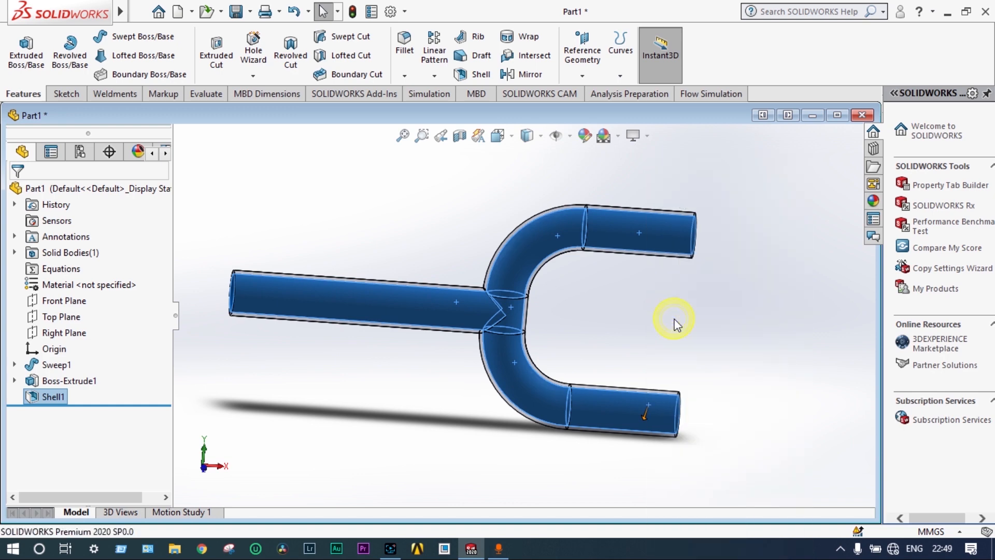
left_click(670, 310)
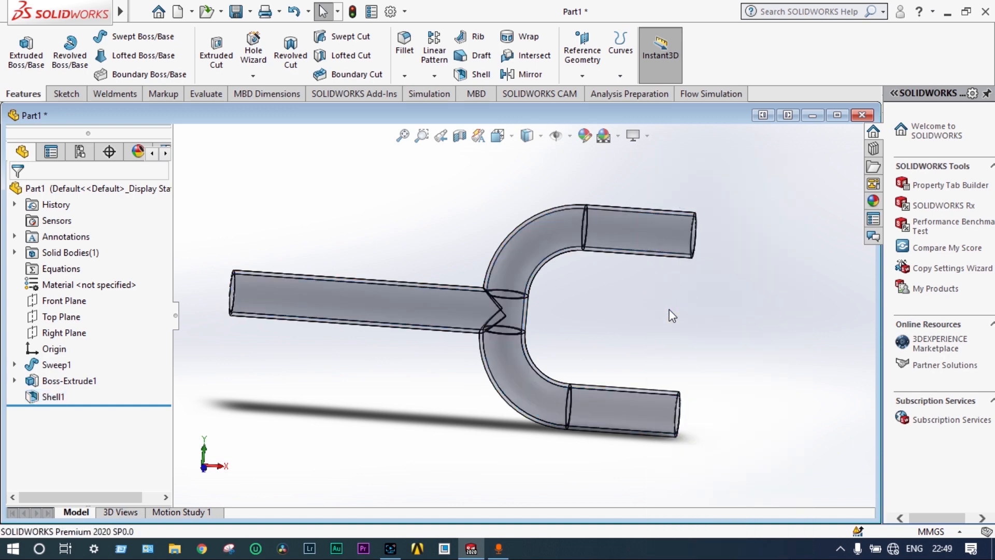
middle_click_drag(672, 315, 588, 284)
scroll(445, 271, "down", 1)
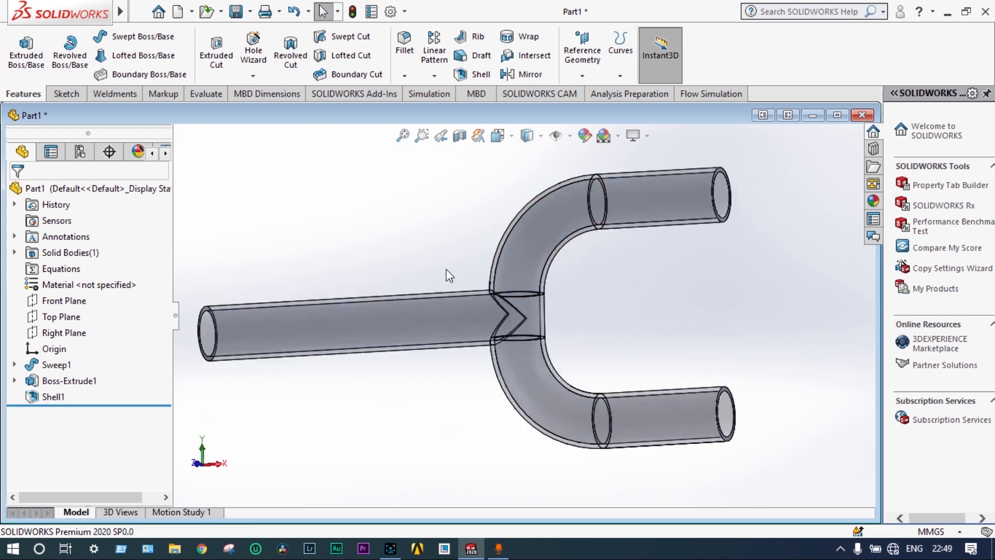
scroll(447, 269, "up", 1)
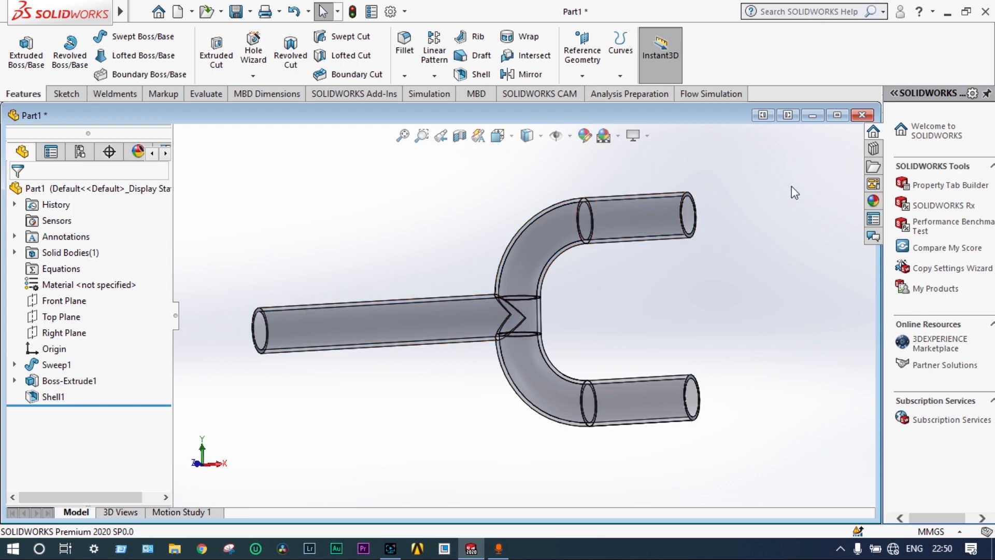
Create Flow Simulation lids on the open ring end faces of both C legs and the straight branch
left_click(704, 95)
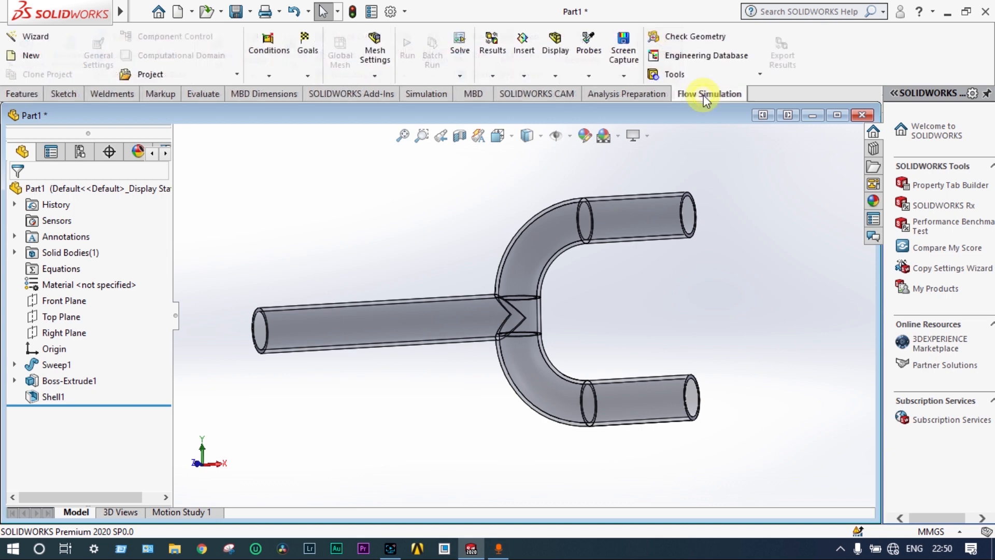
left_click(672, 80)
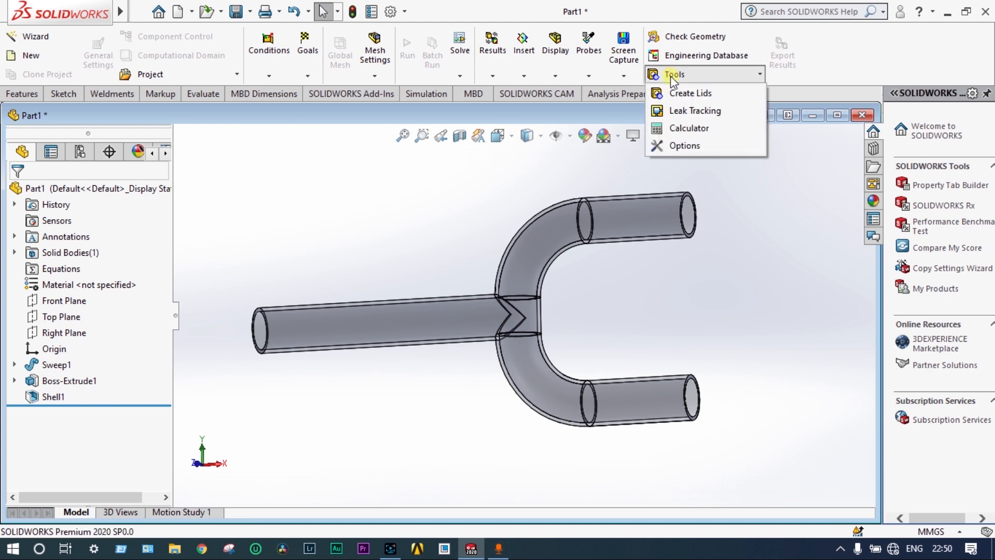
left_click(674, 92)
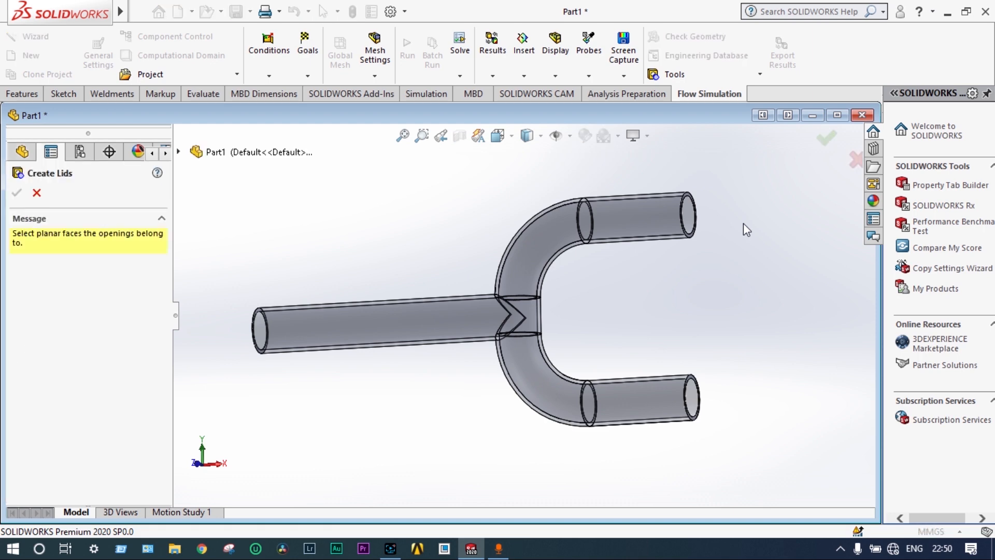
middle_click_drag(769, 312, 651, 406)
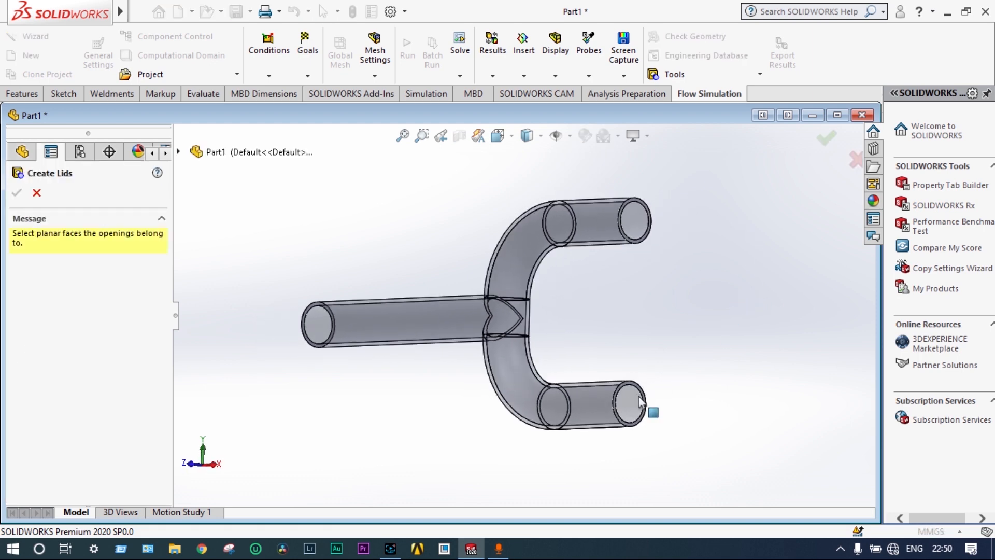
scroll(642, 407, "down", 5)
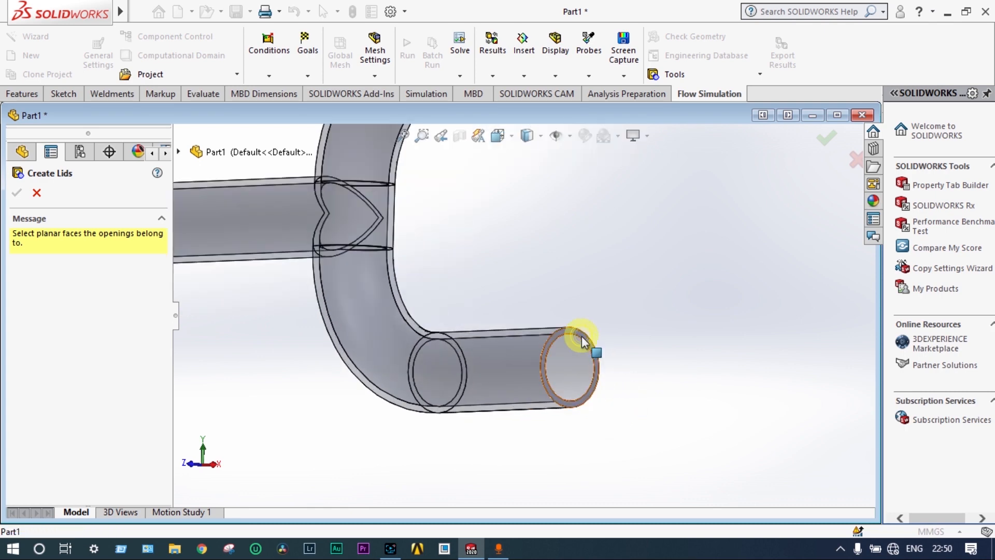
left_click(583, 336)
scroll(591, 327, "up", 3)
middle_click_drag(597, 319, 544, 269)
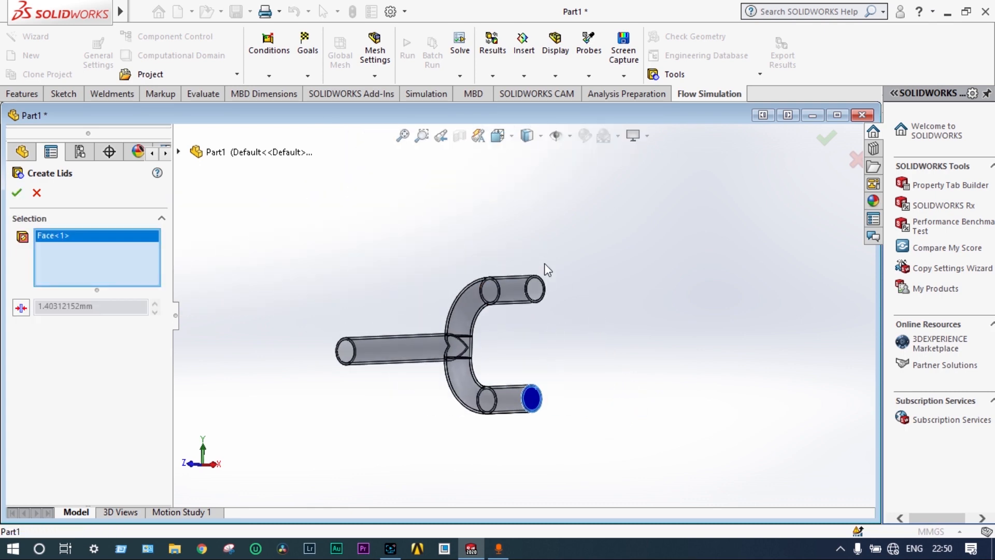
scroll(514, 317, "down", 6)
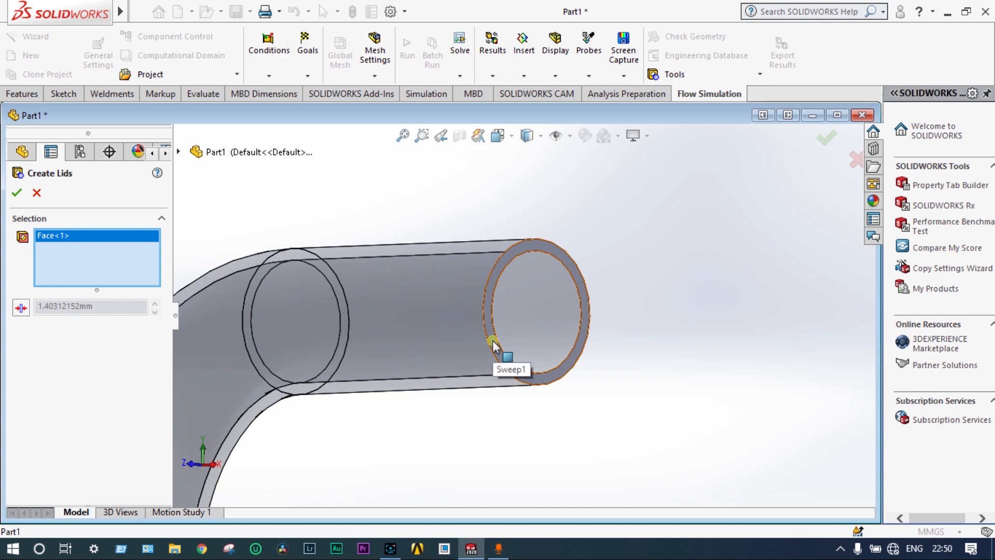
left_click(495, 342)
mouse_move(501, 346)
middle_mouse_down()
mouse_move(422, 340)
mouse_move(409, 352)
mouse_move(435, 347)
mouse_move(436, 337)
mouse_move(493, 339)
middle_mouse_up()
scroll(496, 337, "up", 5)
scroll(442, 346, "down", 5)
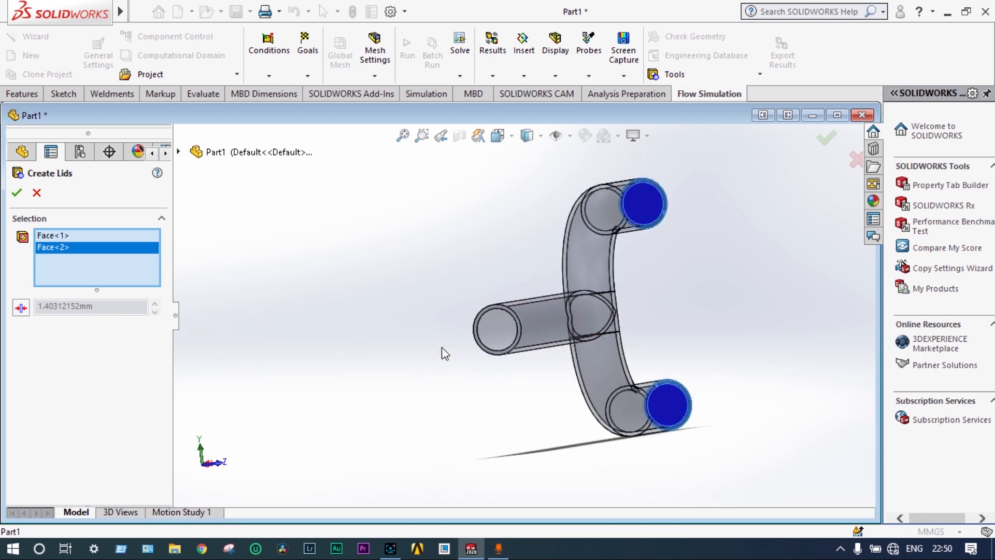
scroll(539, 284, "down", 3)
left_click(539, 283)
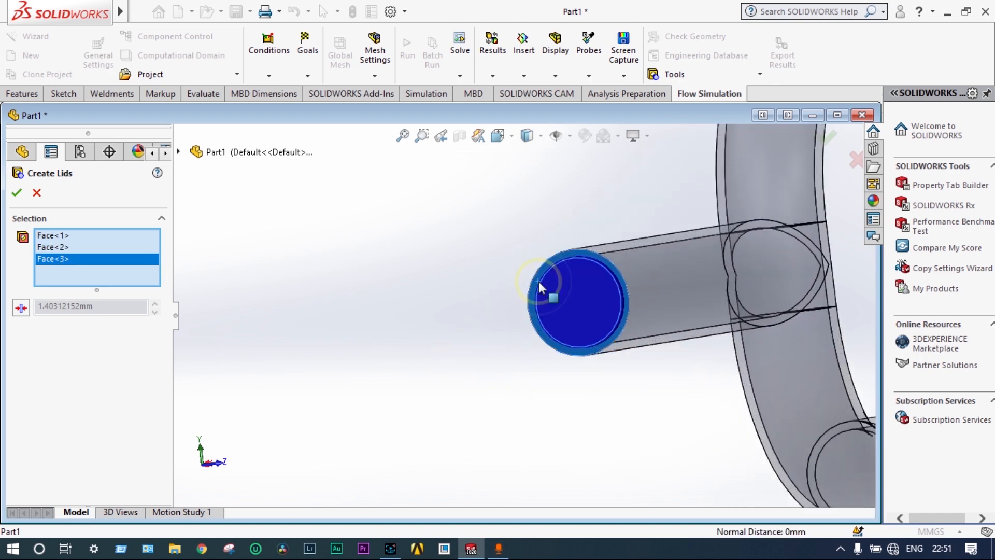
left_click(16, 192)
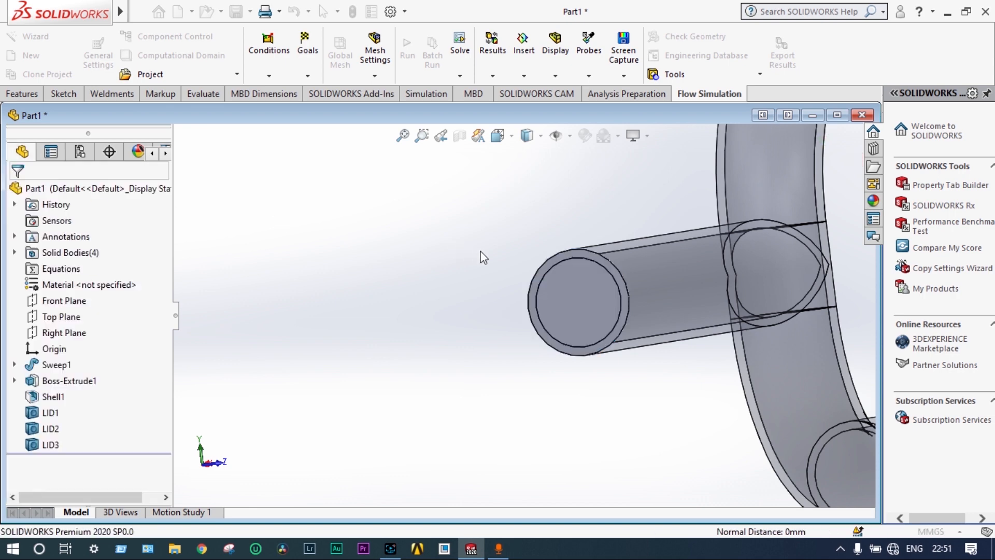
Save the lidded part to the Desktop under the file name cfd
scroll(483, 262, "up", 6)
middle_click_drag(484, 263, 651, 258)
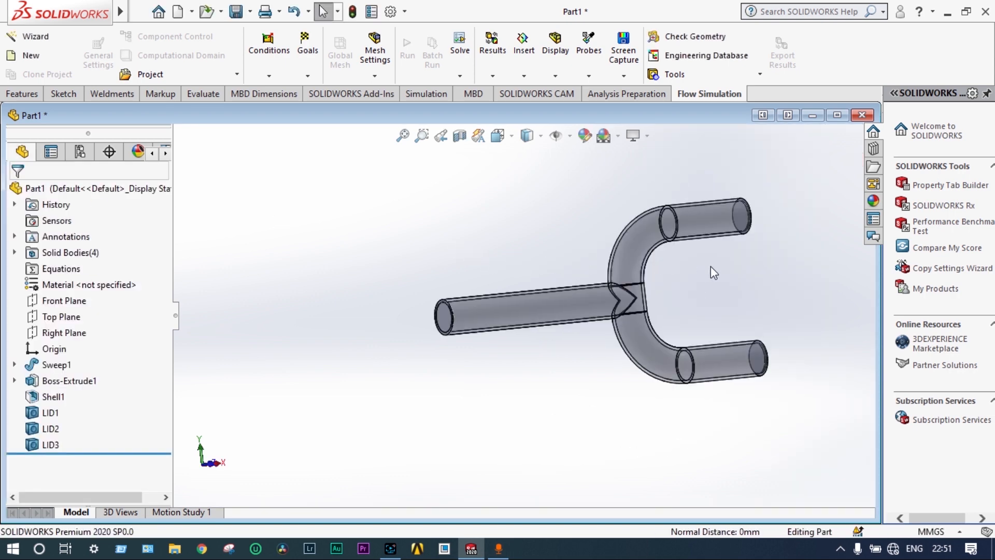
scroll(771, 275, "down", 2)
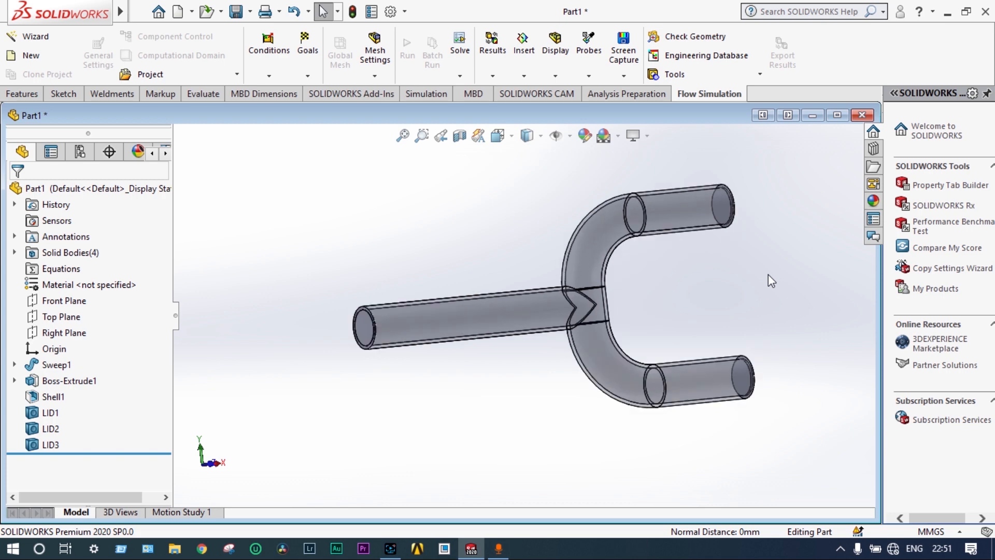
left_click(236, 13)
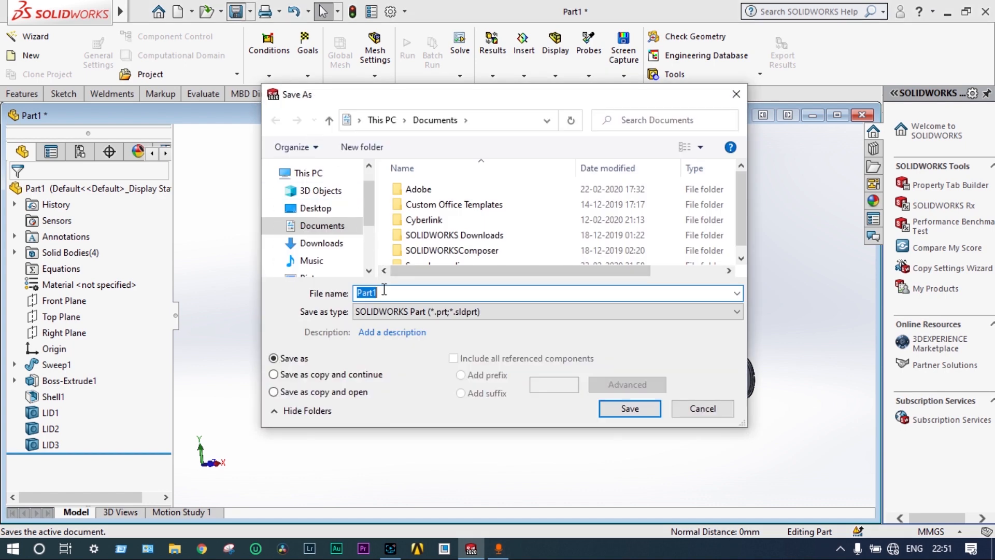
type("cfd")
left_click(324, 210)
left_click(625, 409)
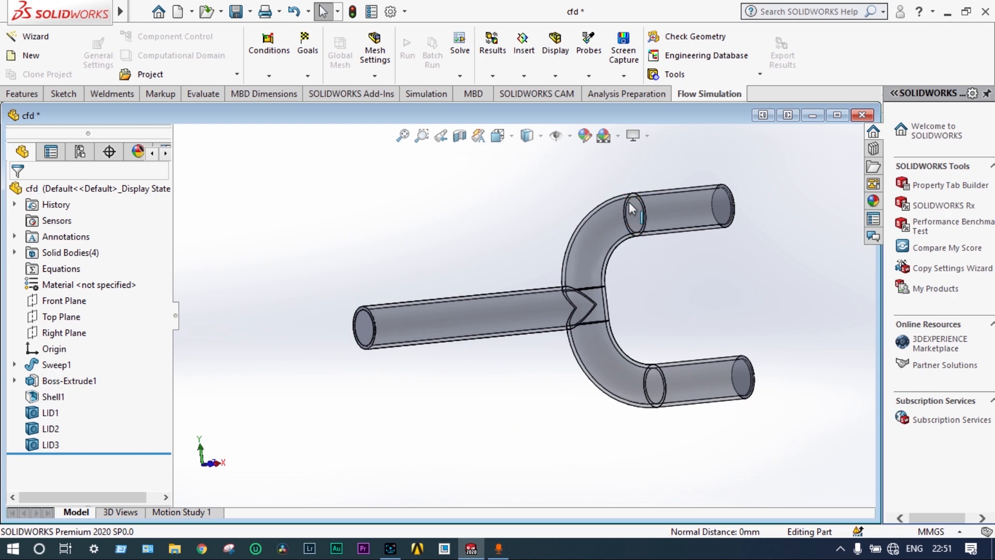
Run Check Geometry on the shell and all three lids with the External analysis type
left_click(692, 34)
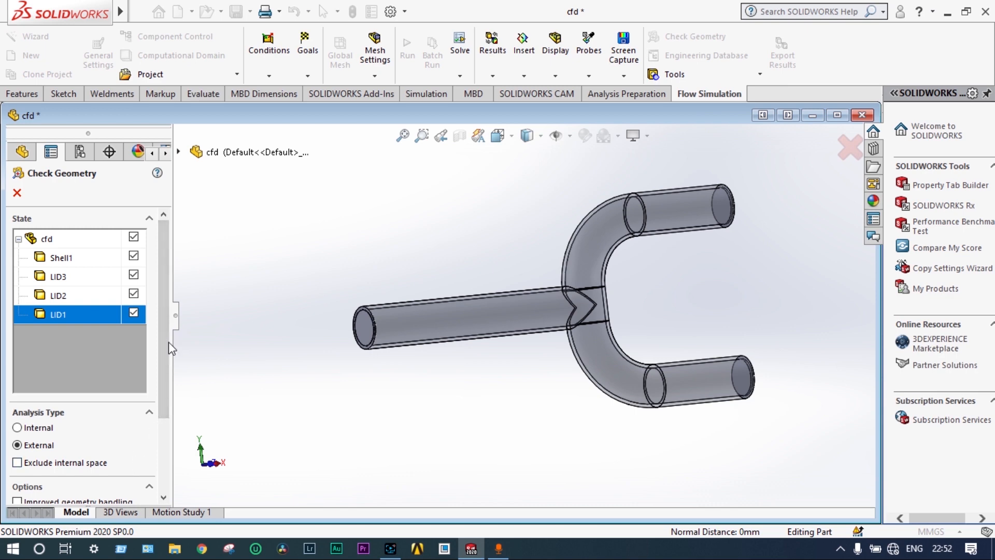
left_click_drag(167, 341, 174, 425)
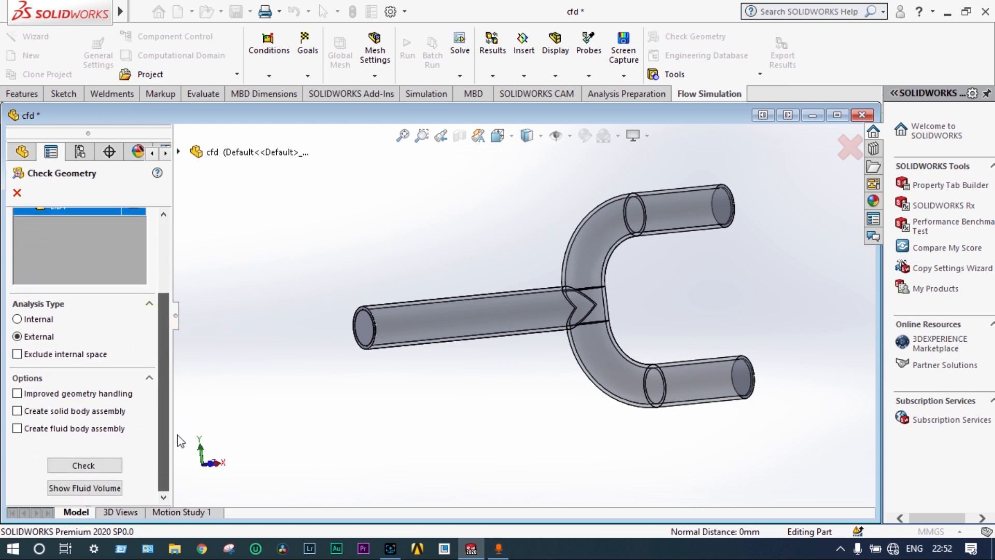
left_click(102, 467)
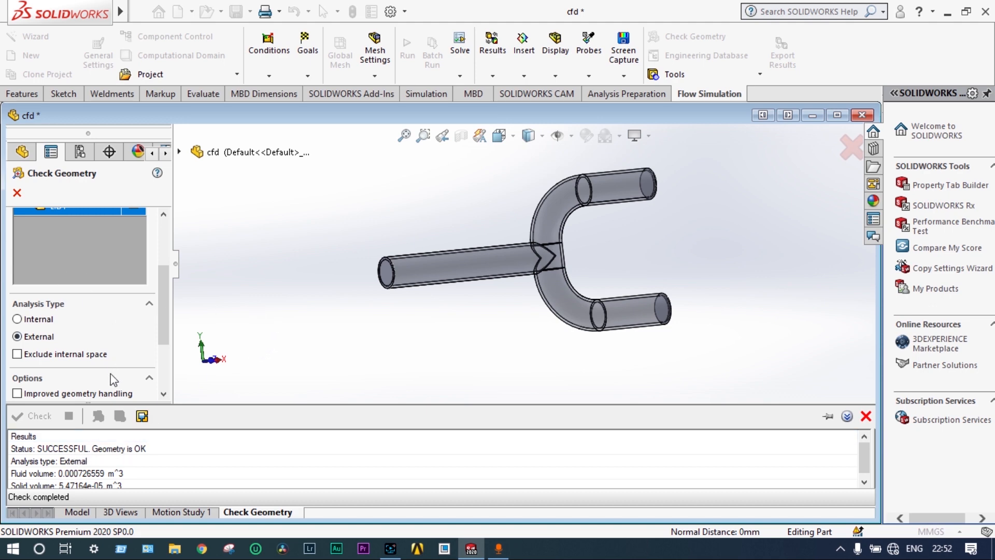
Switch the geometry check to Internal analysis, display the fluid volume, rerun the check and close it
scroll(113, 380, "up", 1)
scroll(112, 380, "down", 1)
left_click(19, 320)
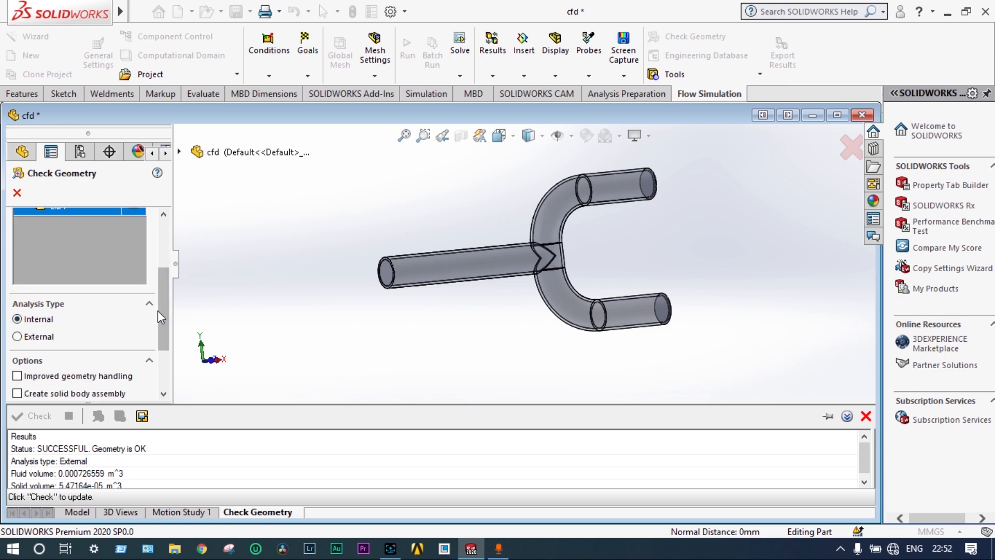
left_click_drag(157, 310, 161, 362)
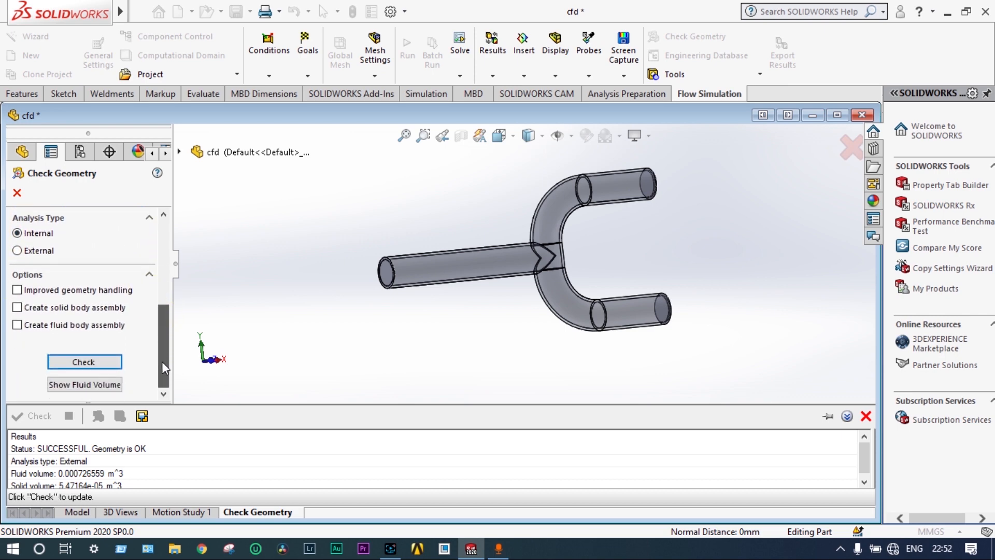
left_click(100, 384)
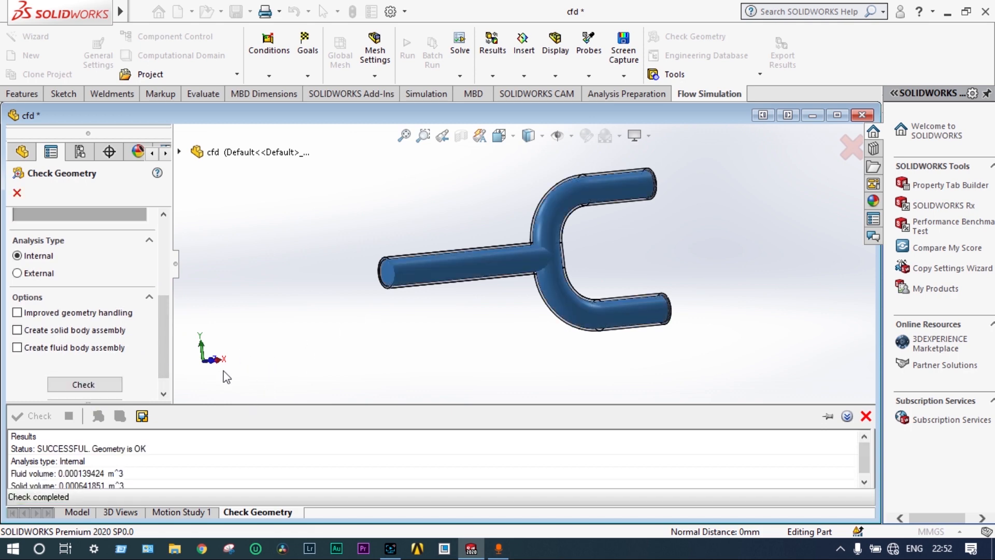
left_click(104, 384)
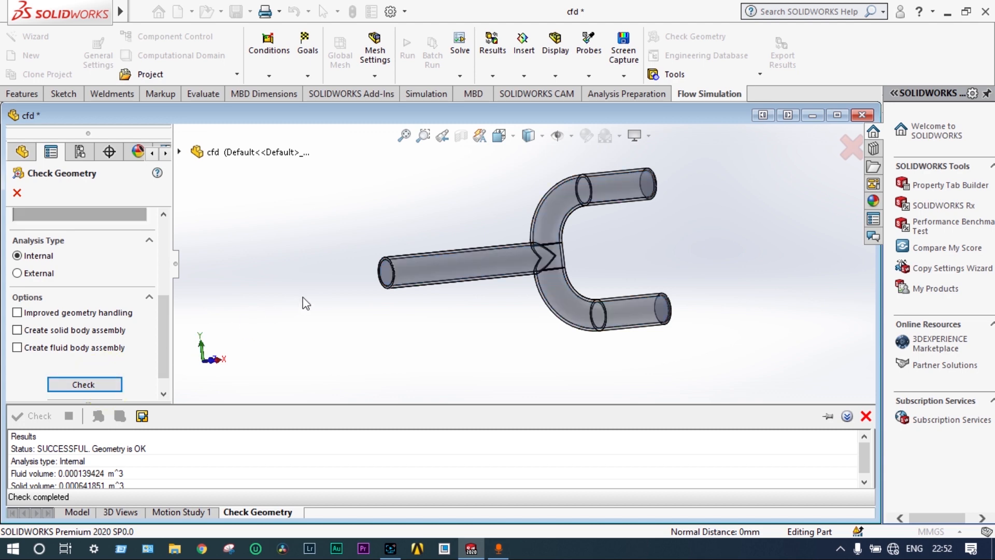
left_click(17, 192)
Start a wizard flow project named Project(1) with SI (m-kg-s) units and an Internal analysis excluding cavities without flow conditions
left_click(43, 36)
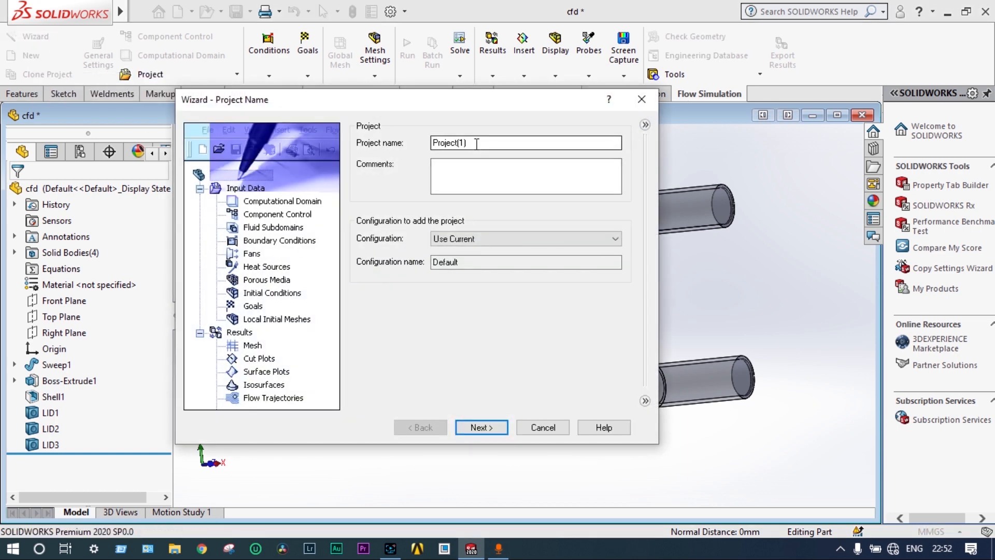
left_click(473, 427)
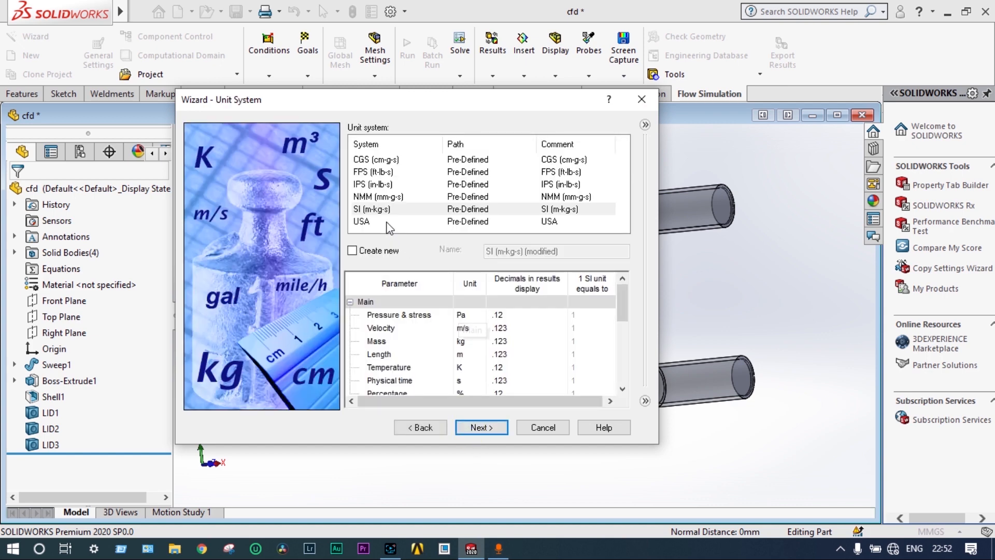
left_click(389, 210)
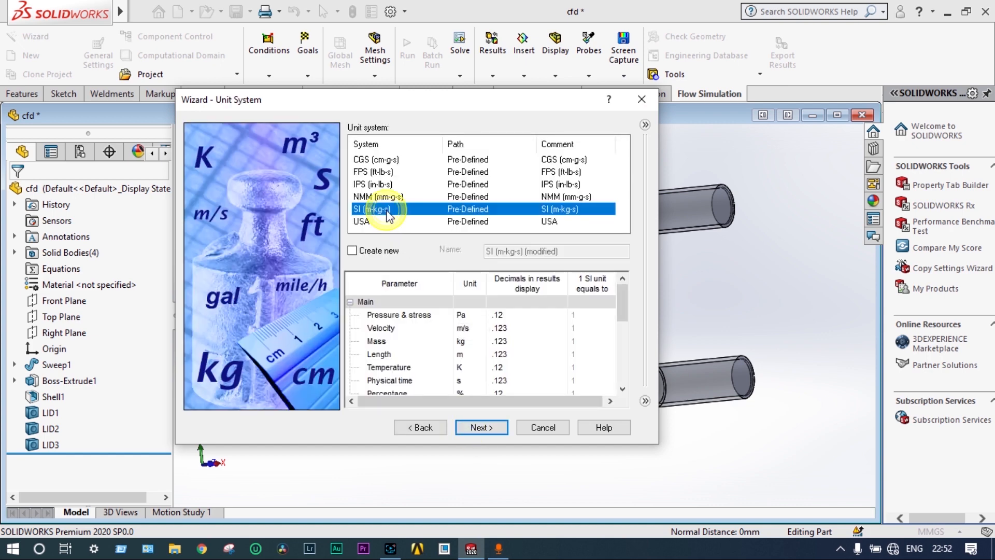
left_click(479, 427)
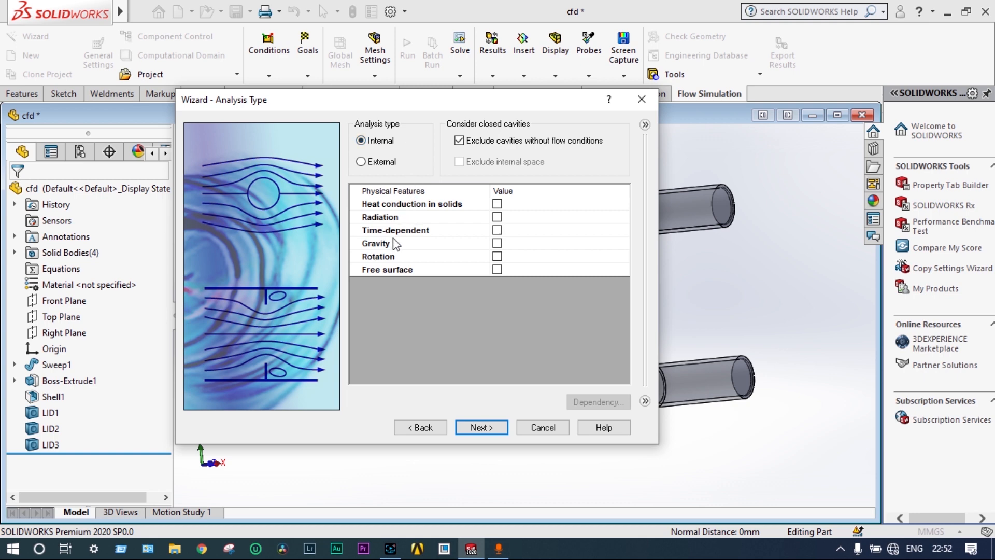
left_click(481, 428)
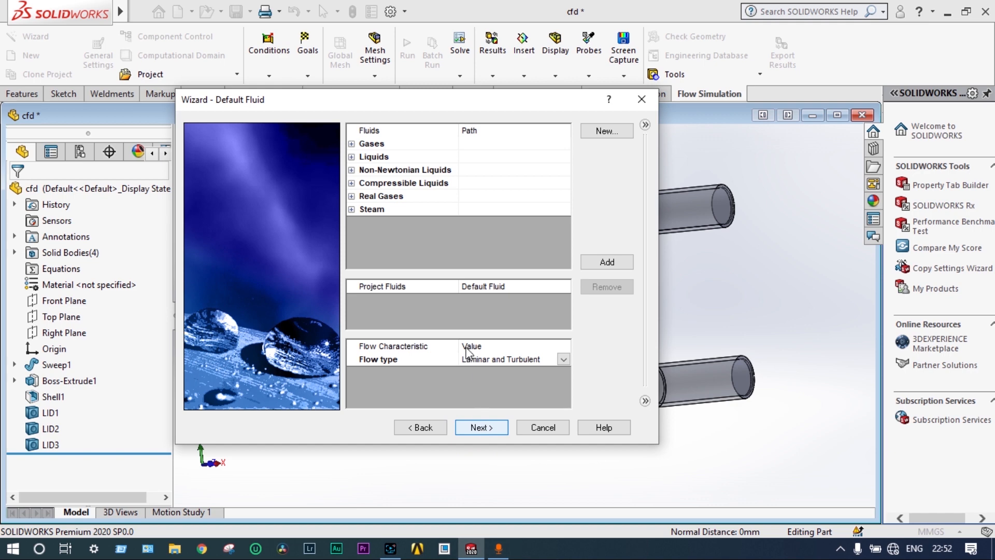
Add Water from the pre-defined liquids as the project fluid and finish the wizard with default wall and initial conditions
left_click(352, 157)
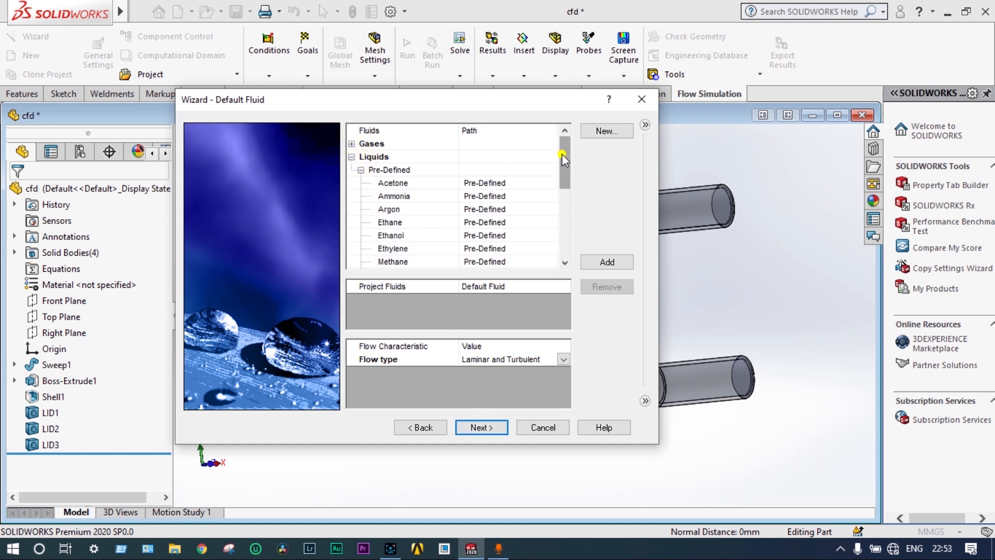
left_click_drag(562, 153, 564, 233)
left_click(550, 209)
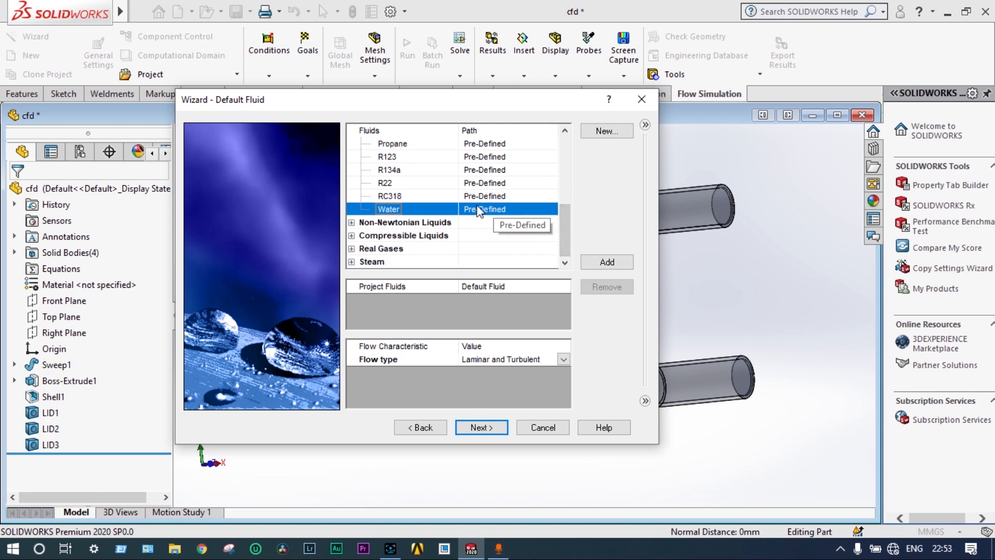
double_click(409, 208)
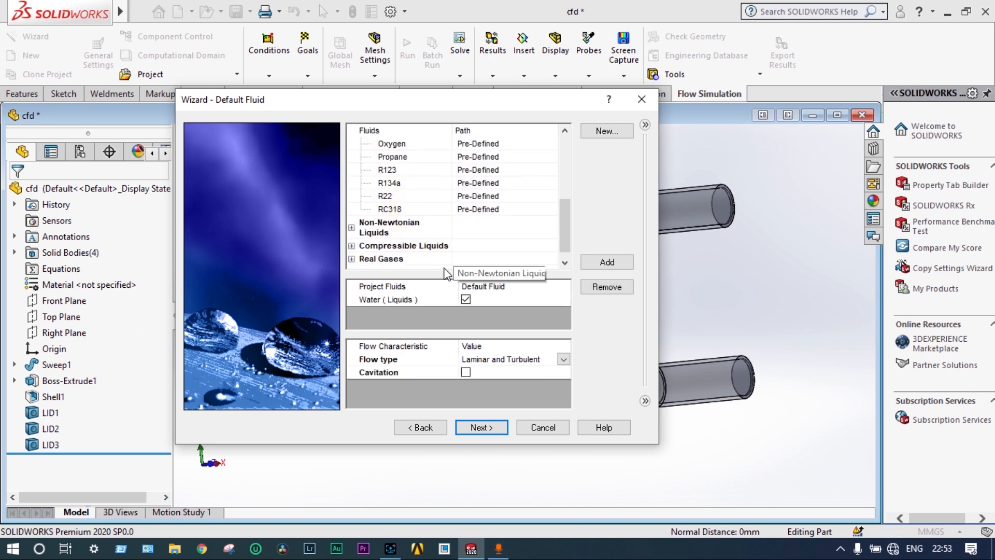
left_click(486, 432)
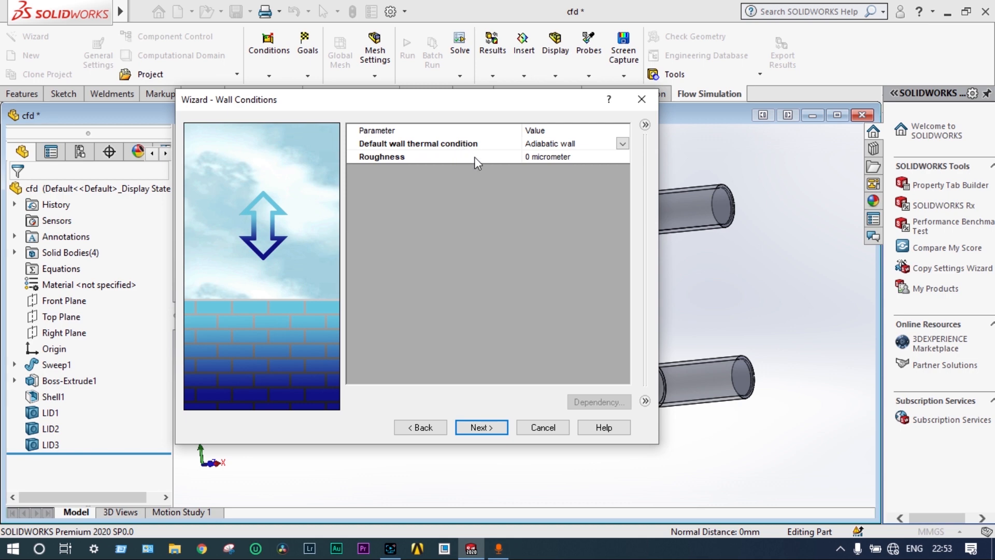
left_click(478, 427)
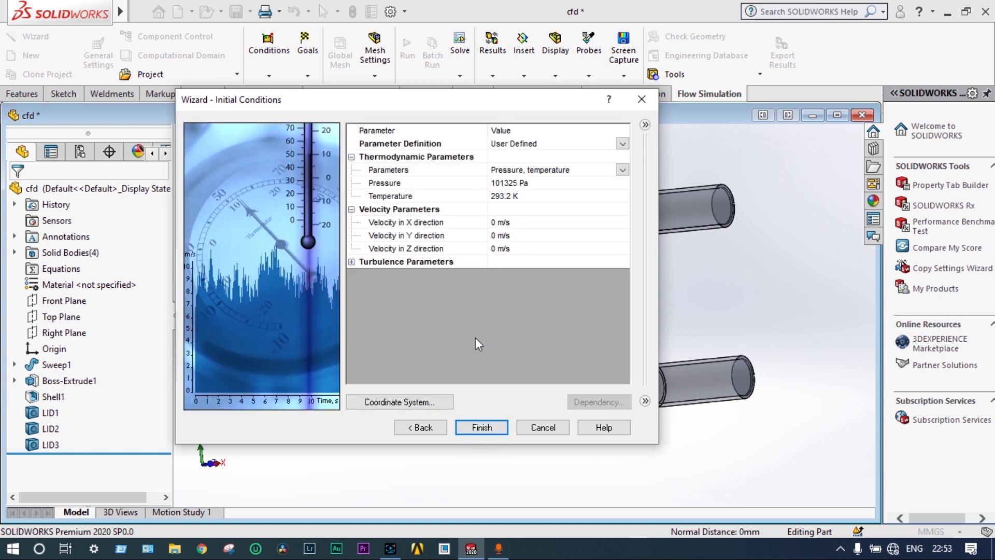
left_click(482, 427)
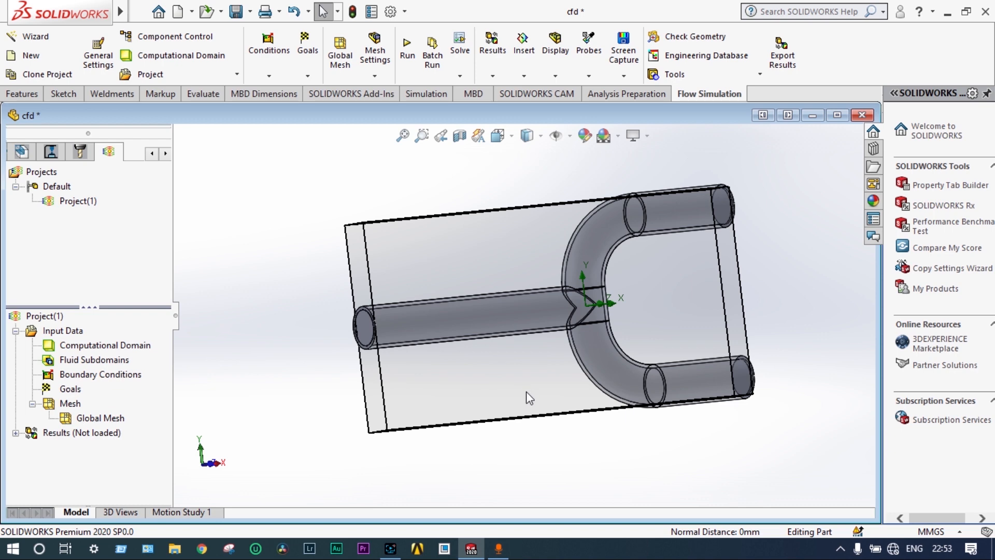
Hide the computational domain box around the pipe
right_click(145, 353)
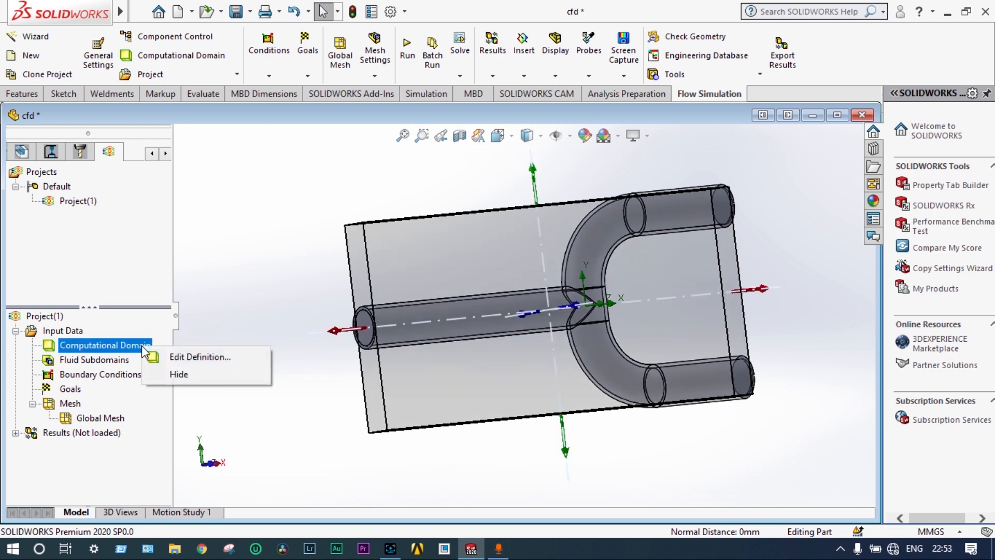
left_click(172, 376)
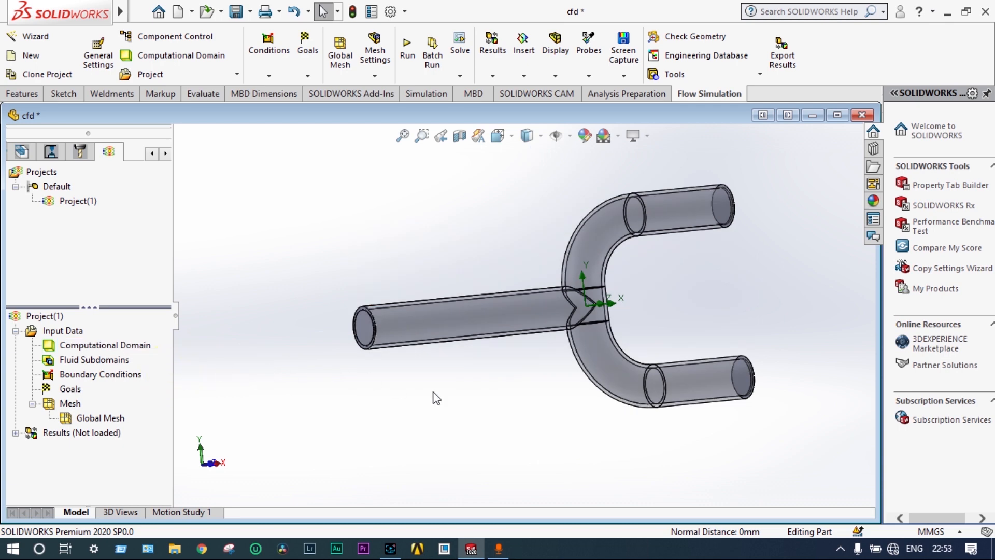
Add an Inlet Mass Flow boundary condition of 0.0001 kg/s on the LID3 face at the end of the straight pipe
right_click(107, 377)
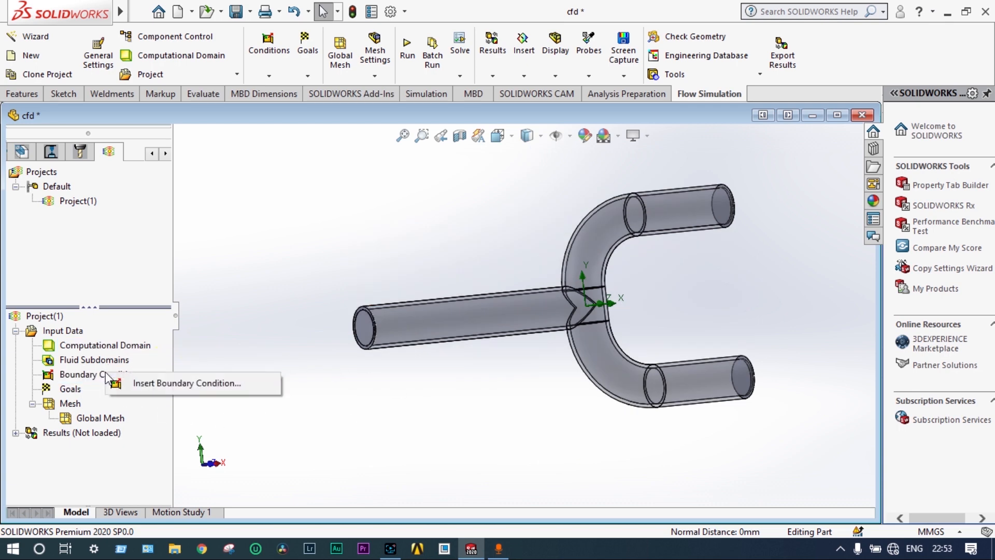
left_click(142, 382)
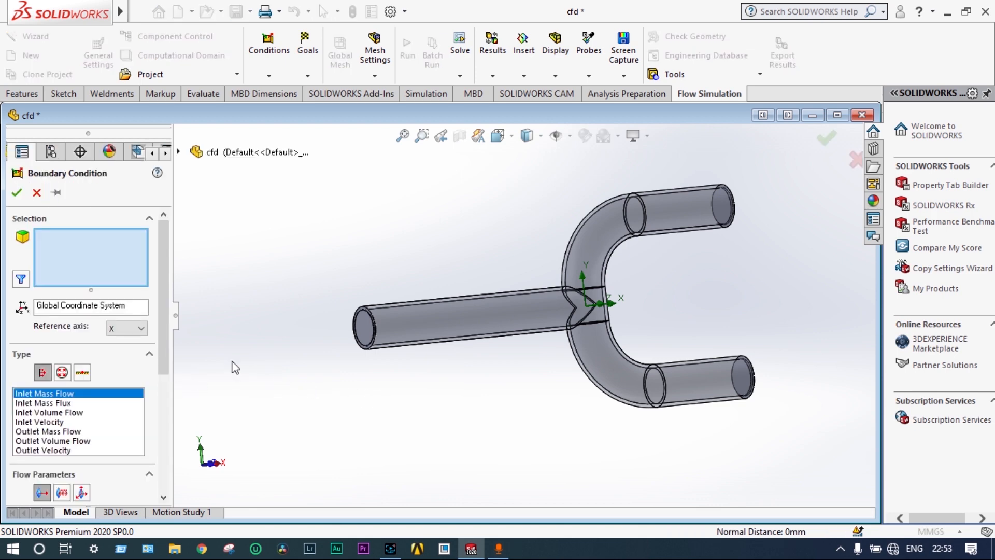
left_click_drag(163, 337, 167, 369)
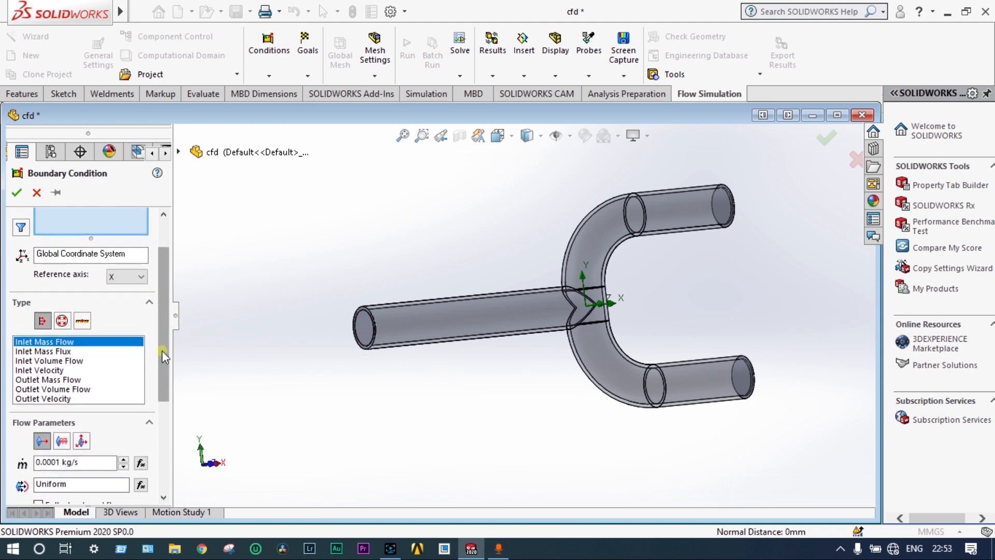
scroll(162, 350, "down", 3)
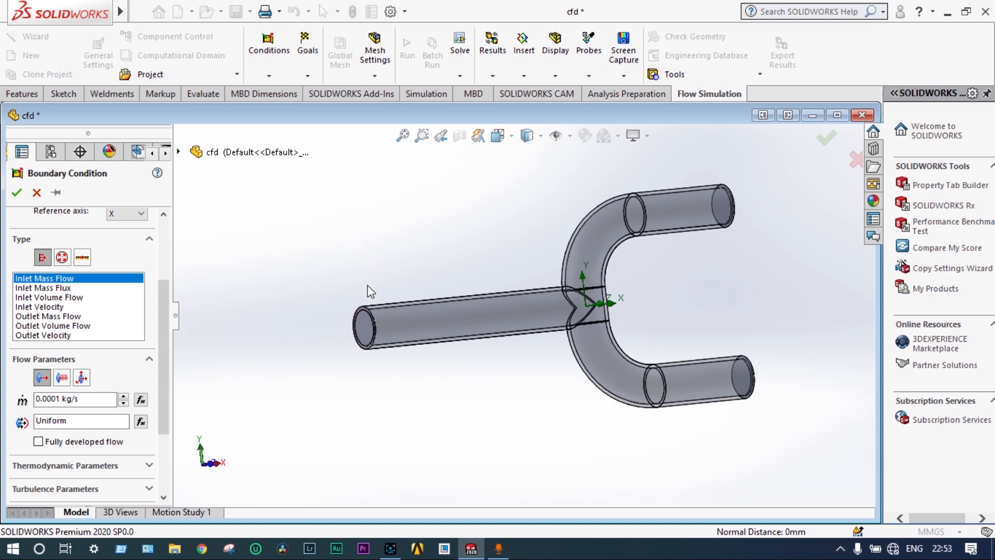
middle_click_drag(303, 331, 329, 329)
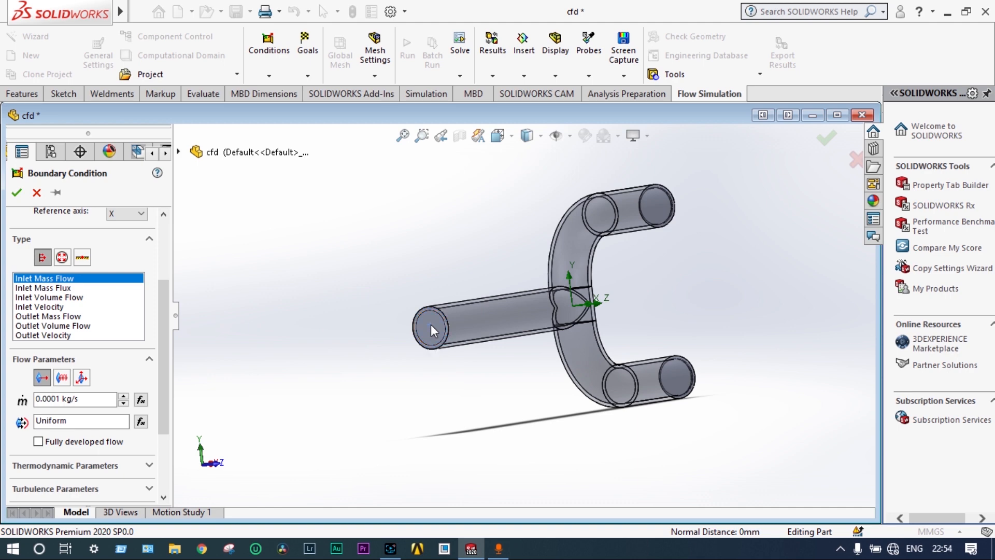
right_click(431, 324)
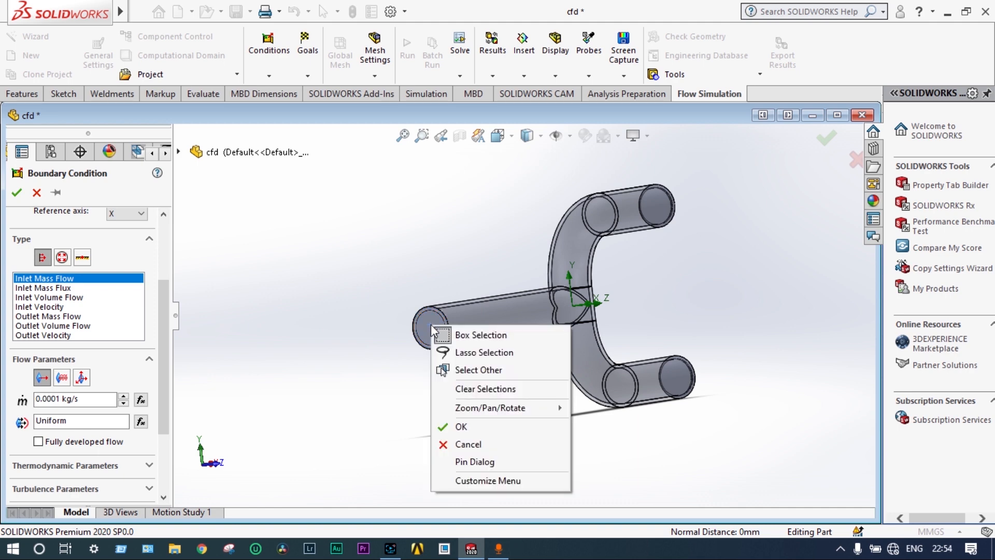
left_click(460, 369)
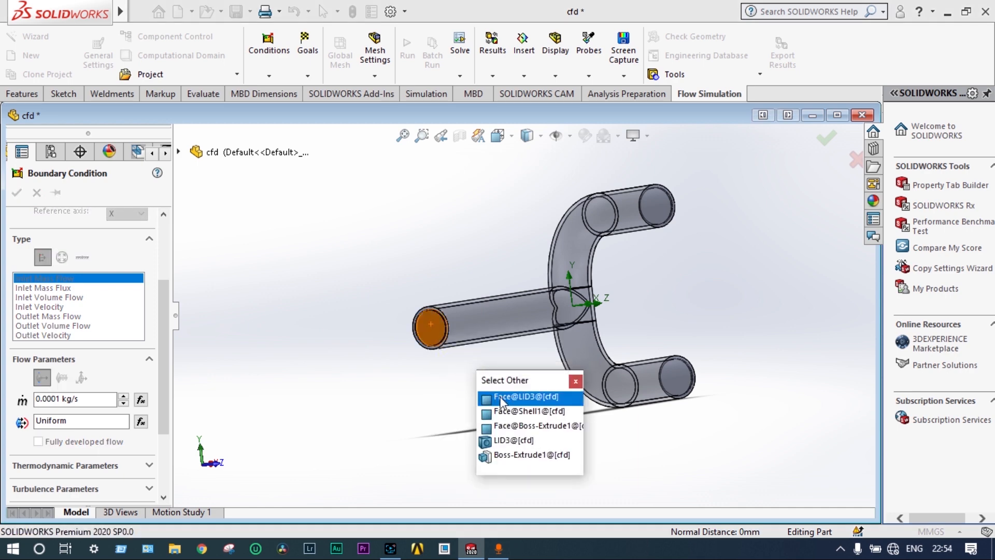
left_click(501, 399)
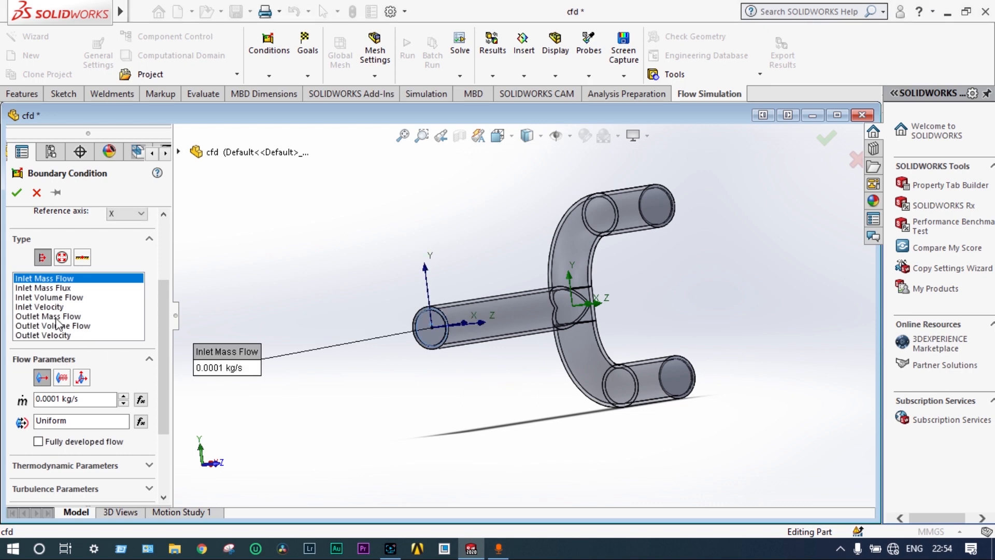
left_click(17, 194)
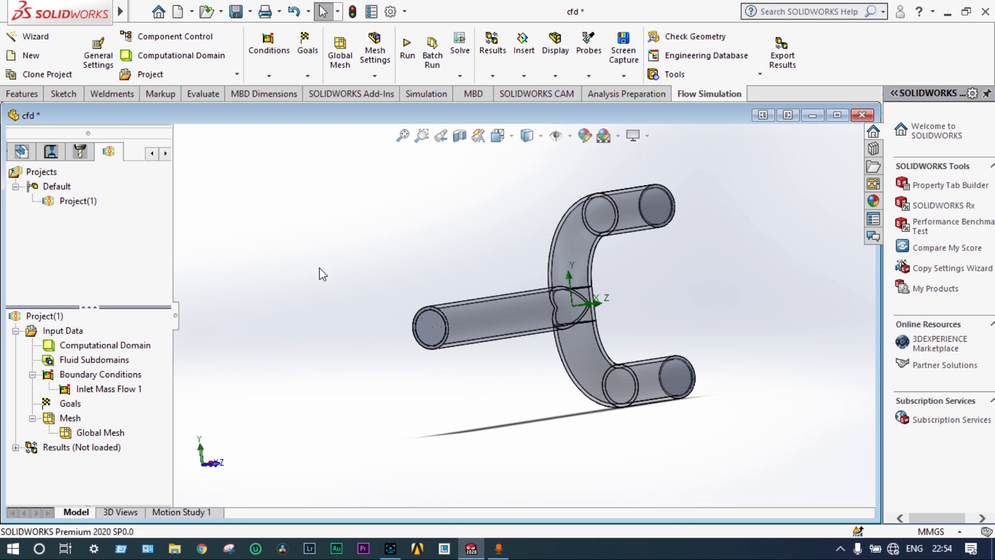
Add an Environment Pressure boundary condition of 101325 Pa on the lid face closing the upper branch
right_click(126, 377)
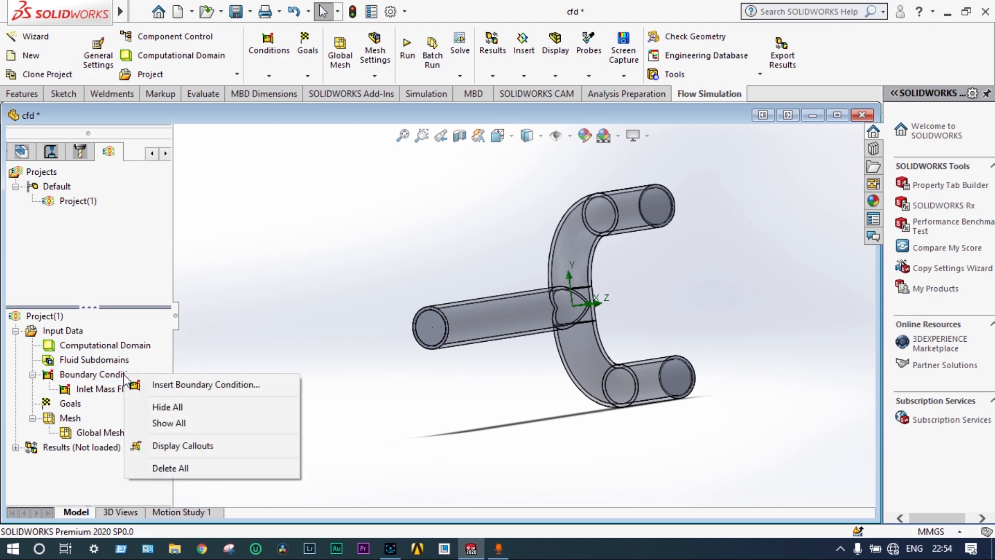
left_click(170, 384)
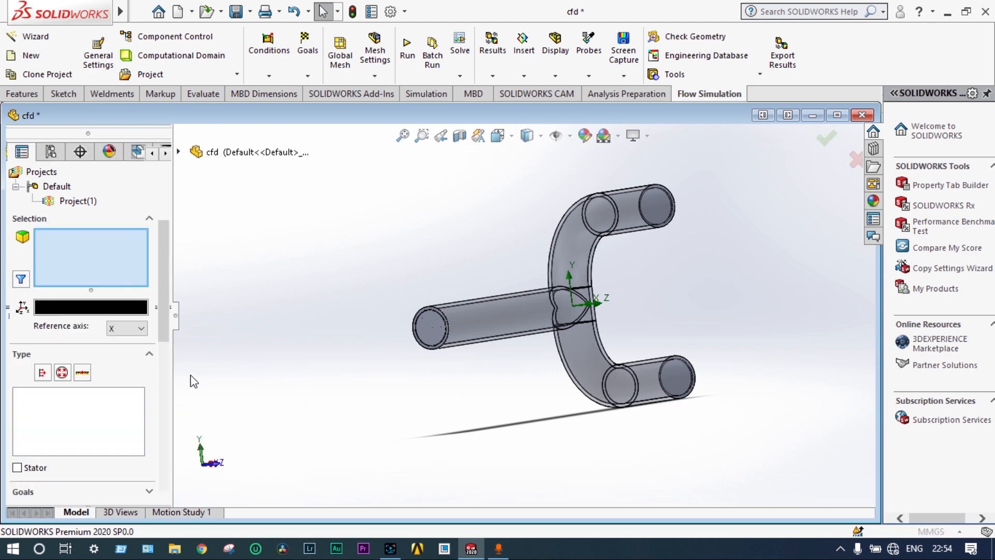
left_click(62, 373)
middle_click_drag(747, 275, 683, 235)
scroll(657, 218, "down", 2)
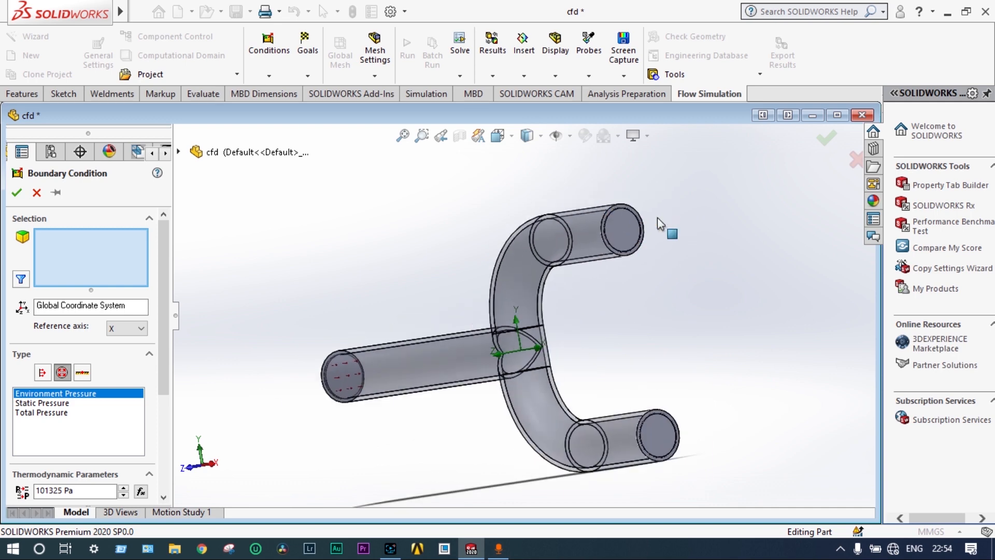
right_click(617, 229)
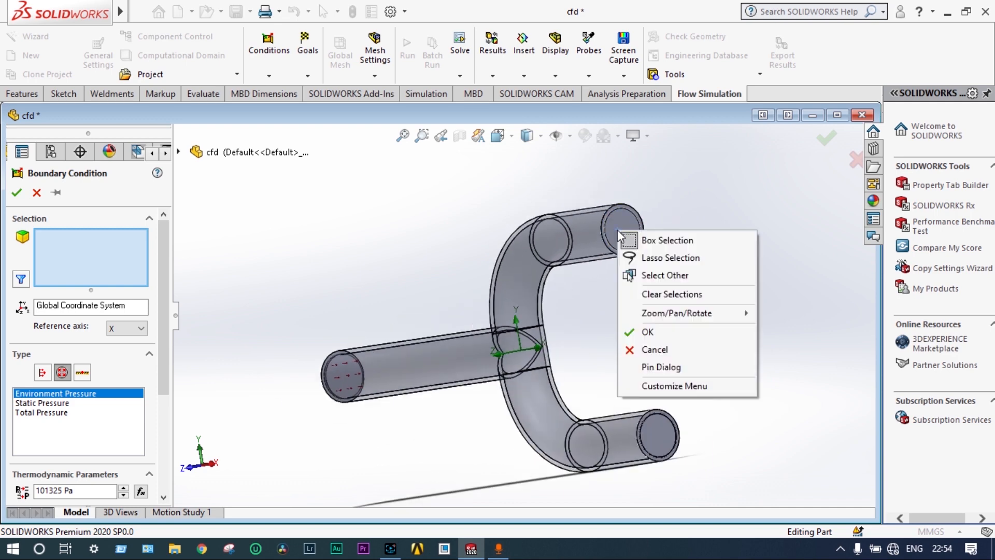
left_click(637, 276)
left_click(663, 301)
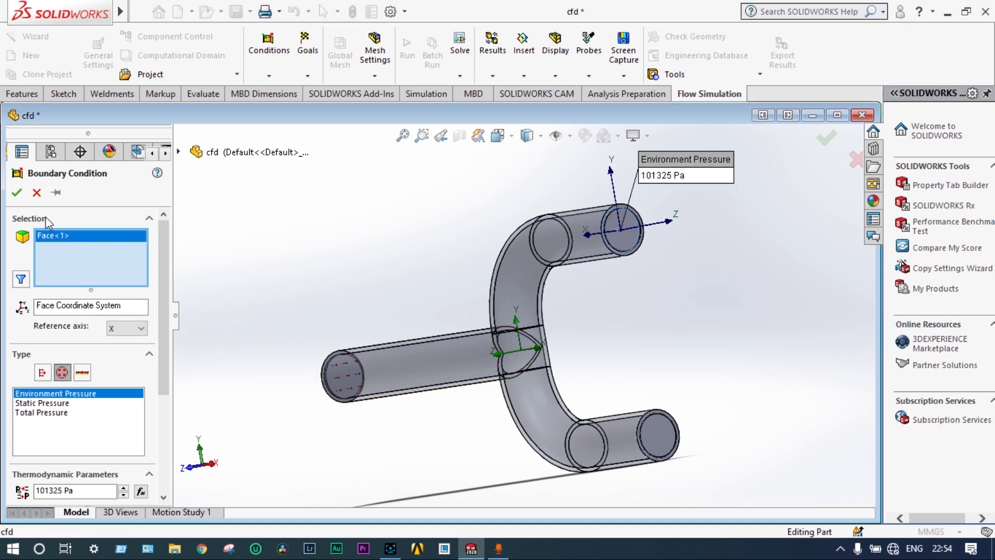
left_click(18, 194)
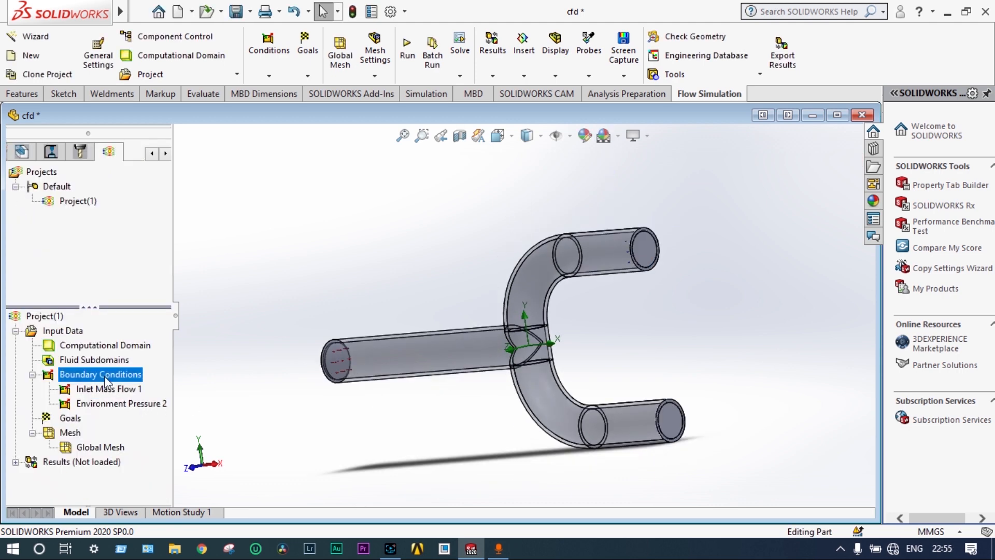
Add an Environment Pressure boundary condition of 101325 Pa on the LID1 face closing the lower branch
right_click(105, 375)
left_click(145, 388)
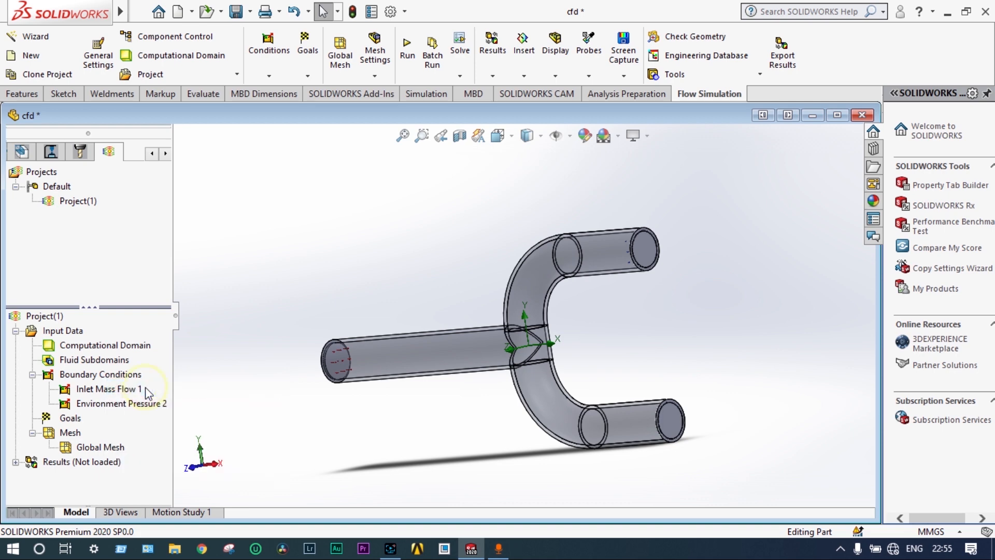
left_click(62, 372)
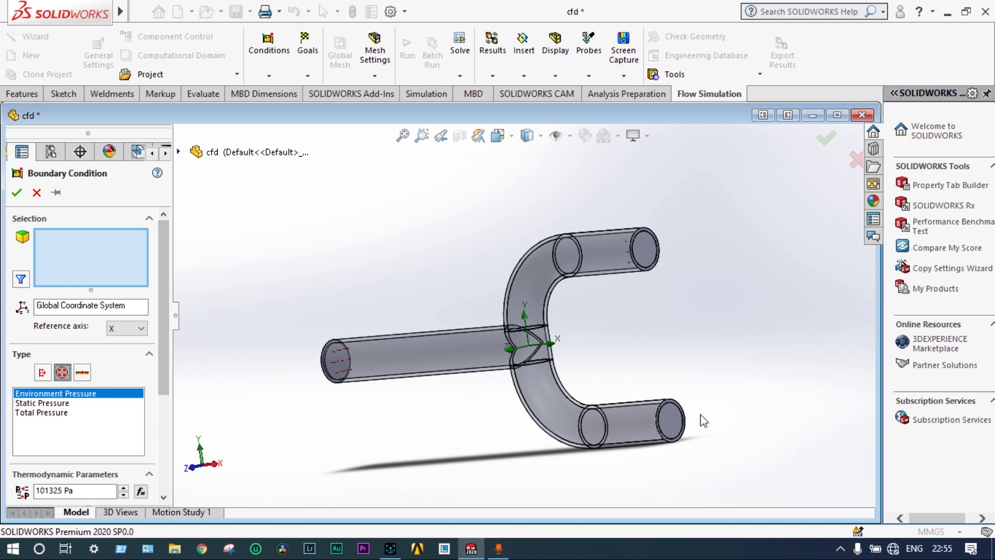
right_click(675, 421)
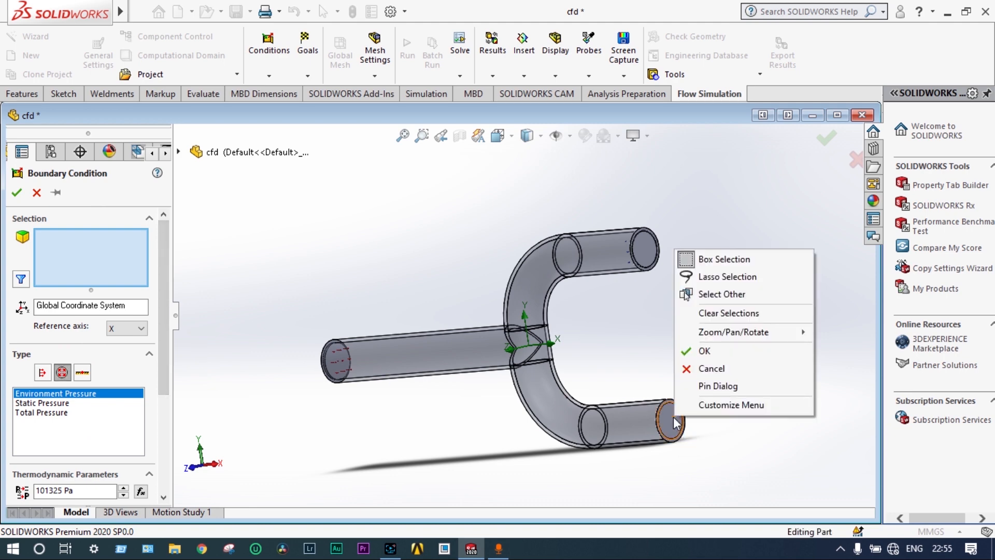
left_click(734, 294)
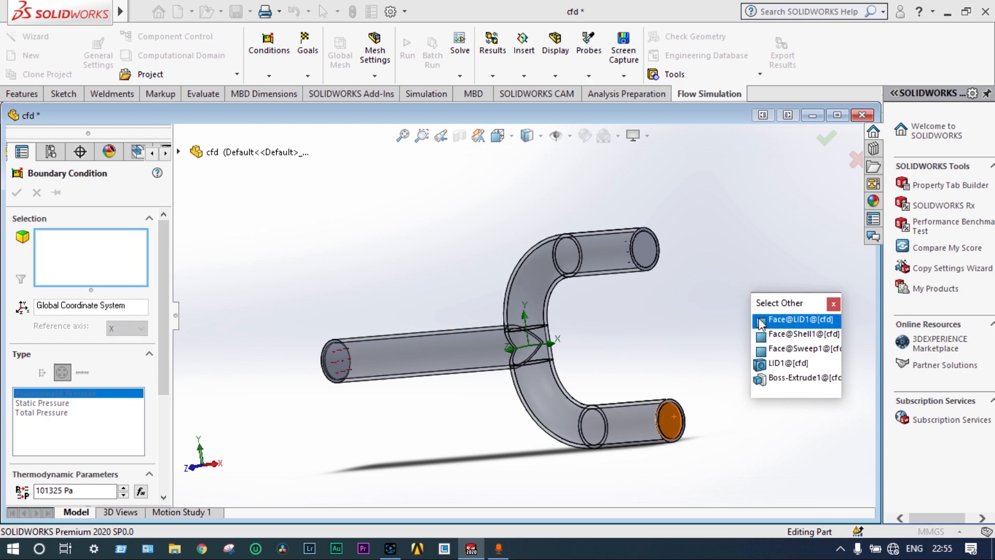
left_click(793, 319)
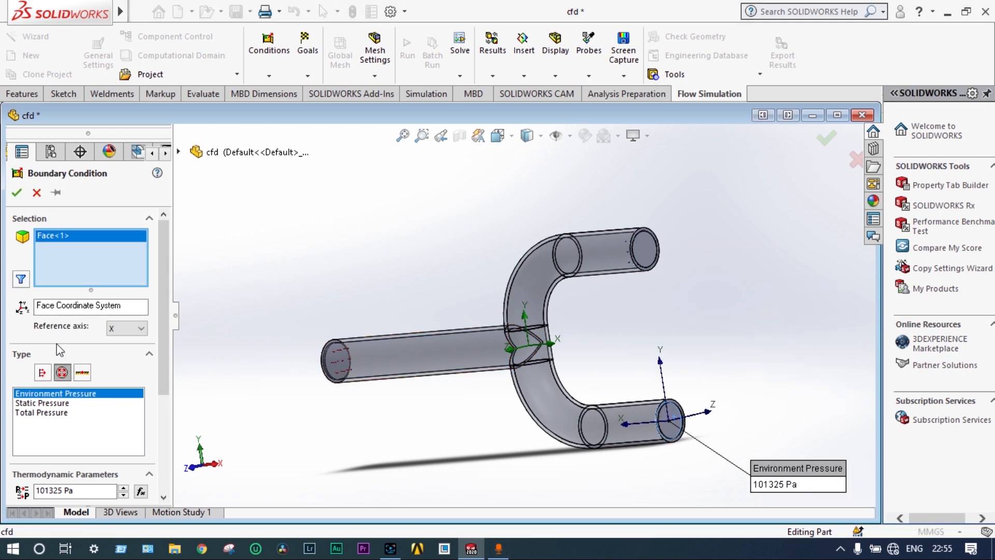
left_click(17, 193)
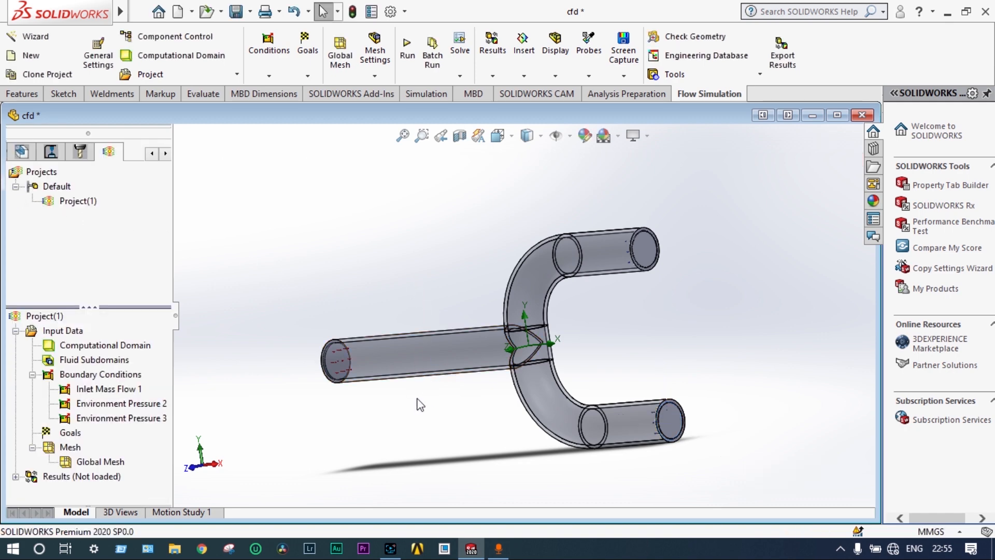
Insert a global goal for Volume Flow Rate
scroll(420, 405, "up", 2)
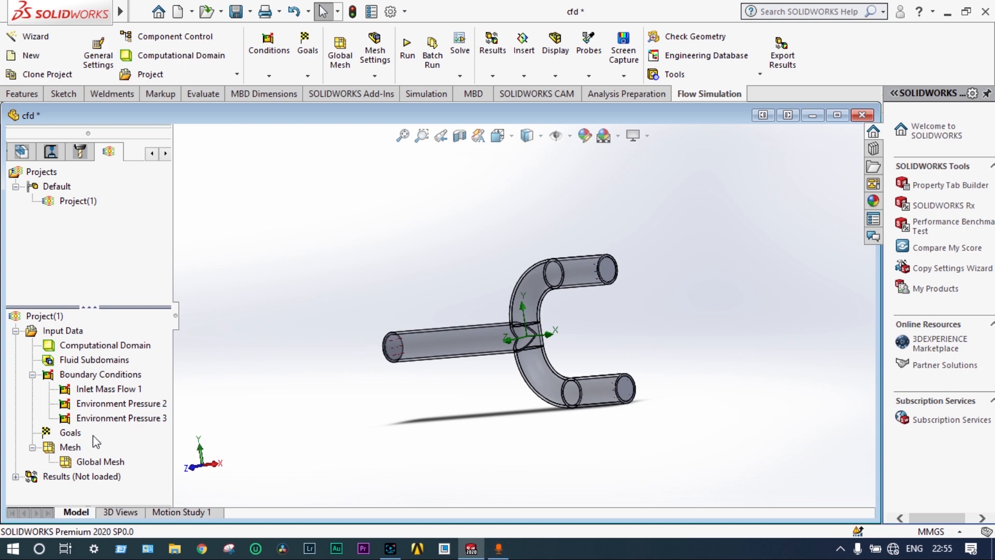
right_click(71, 436)
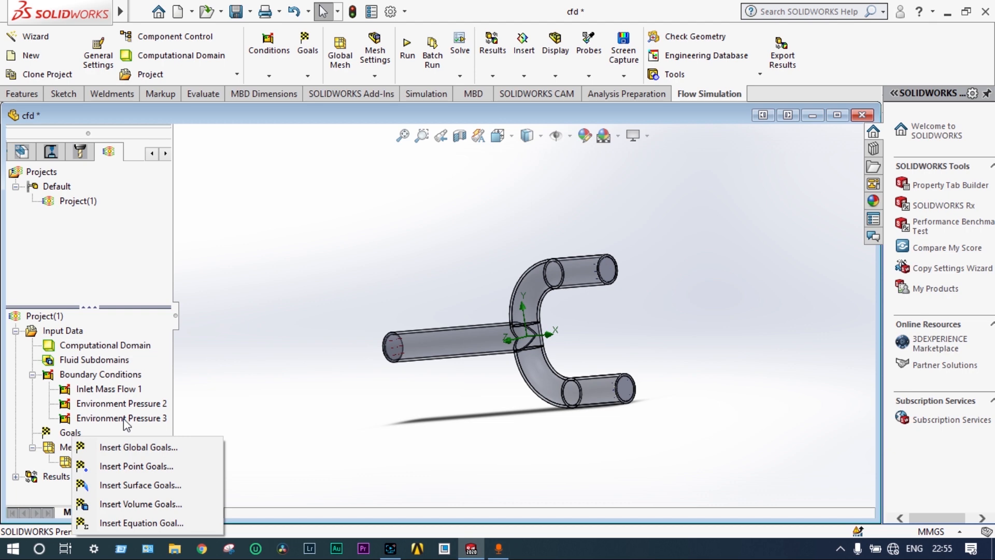
left_click(124, 447)
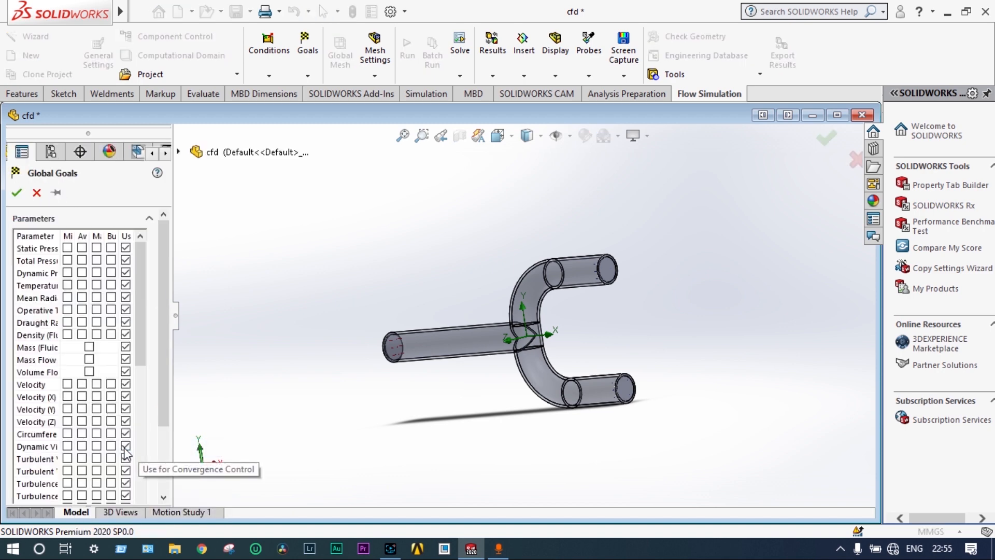
left_click(89, 371)
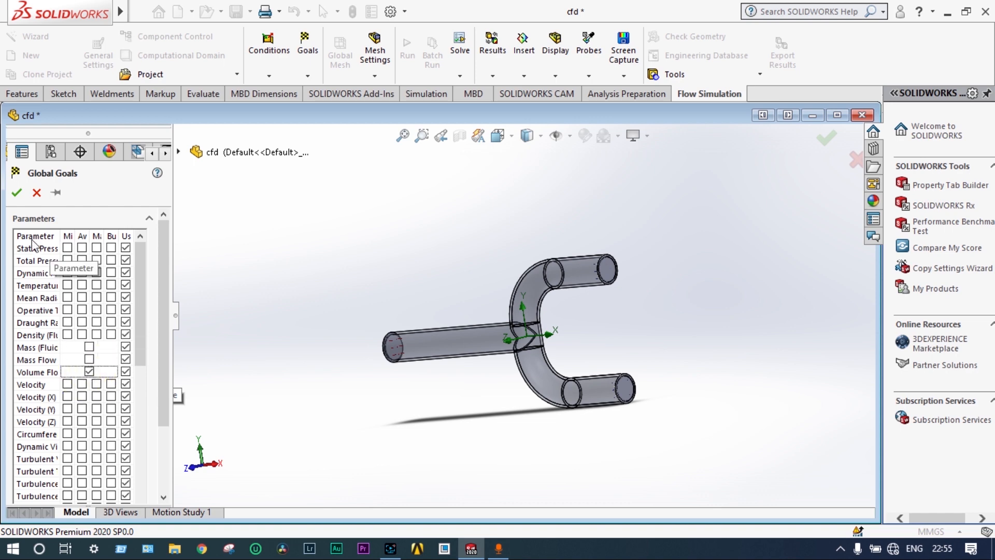
left_click(17, 193)
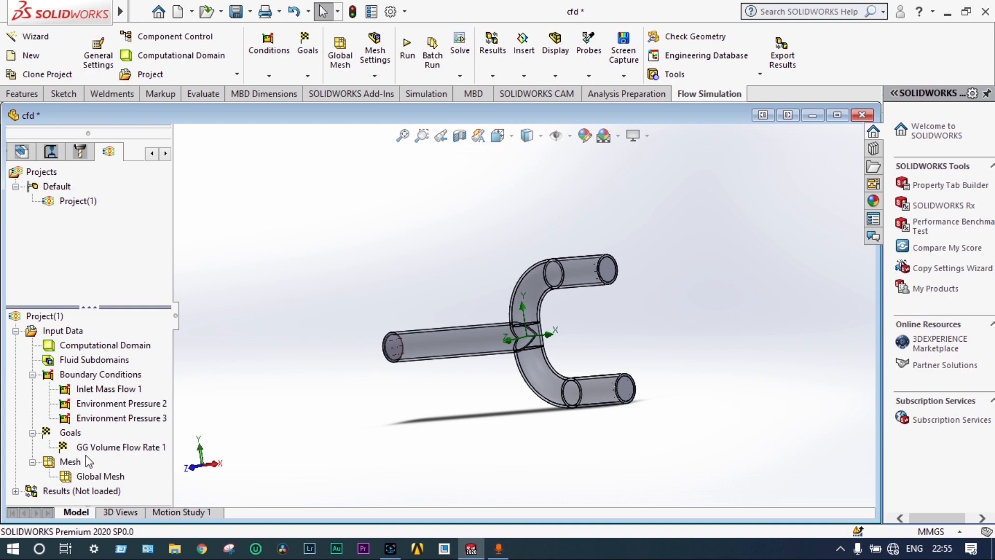
Insert a surface goal for average Velocity on the inlet lid LID3 of the straight pipe
right_click(69, 433)
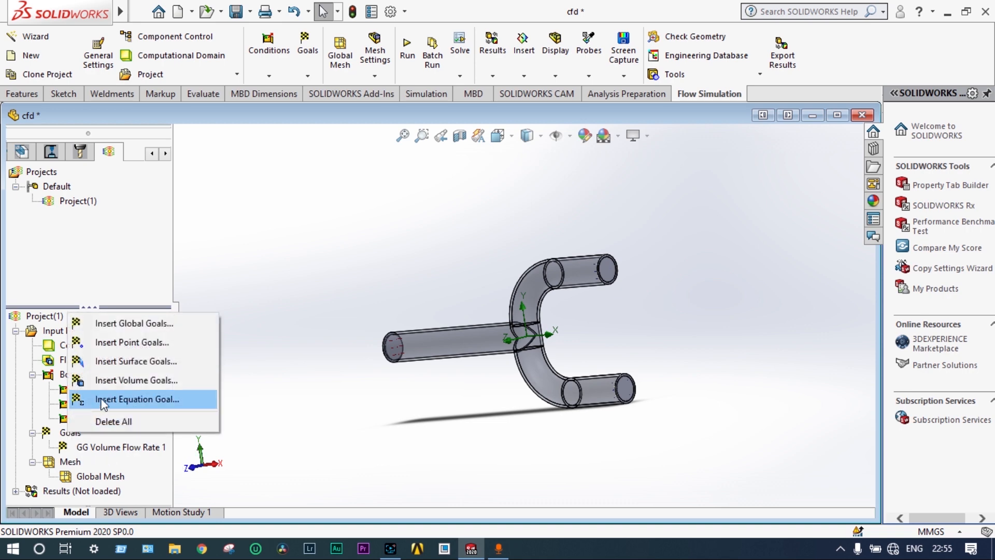
left_click(124, 361)
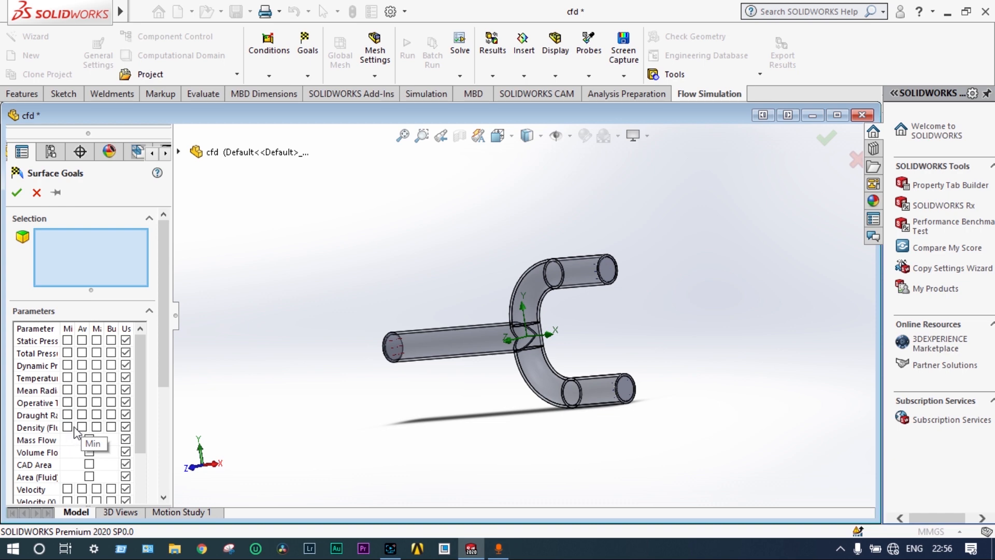
scroll(83, 454, "down", 1)
left_click(82, 452)
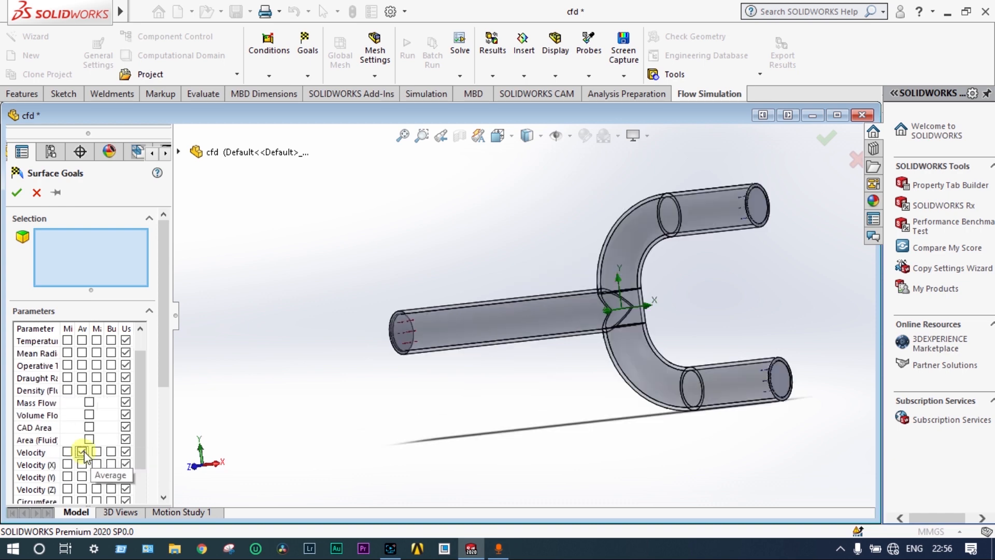
middle_click_drag(357, 368, 386, 360)
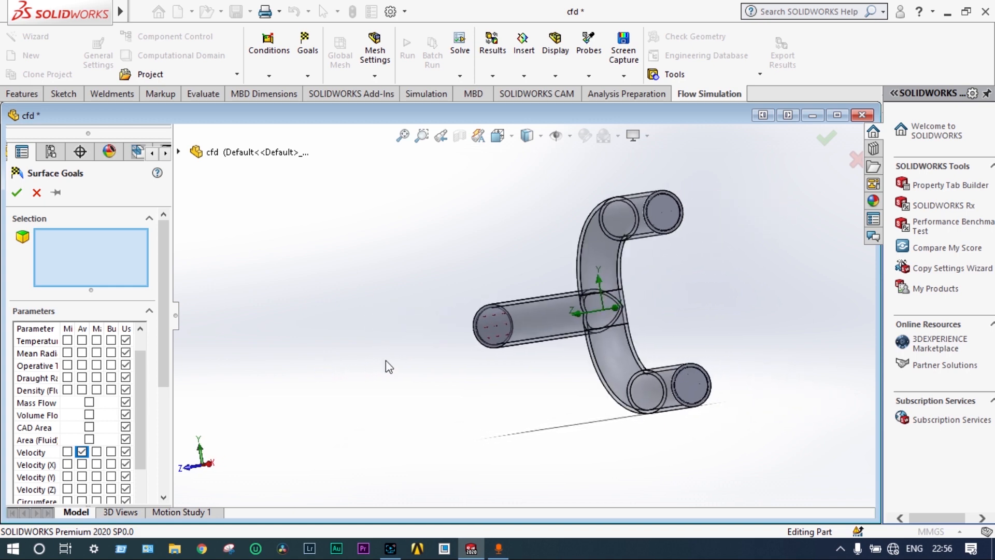
right_click(486, 326)
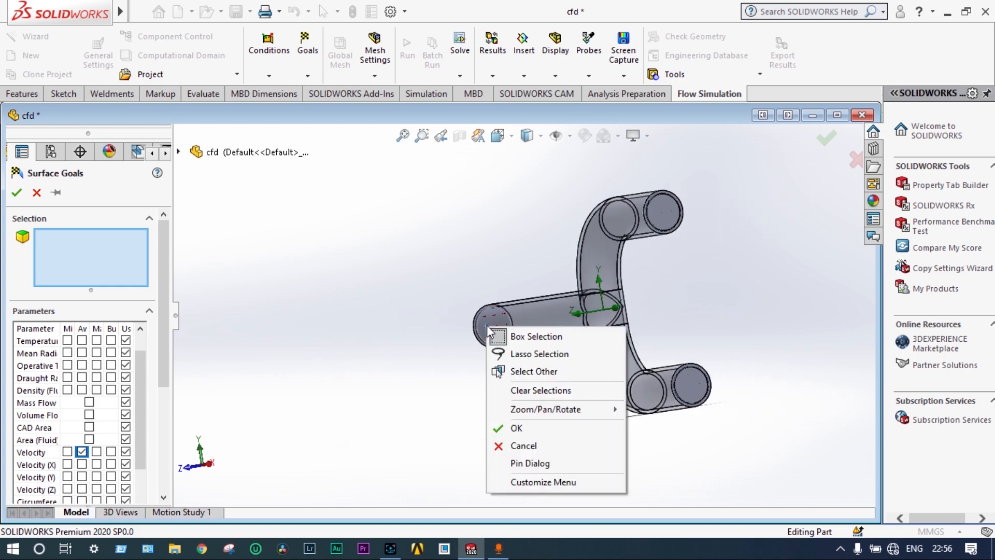
left_click(521, 372)
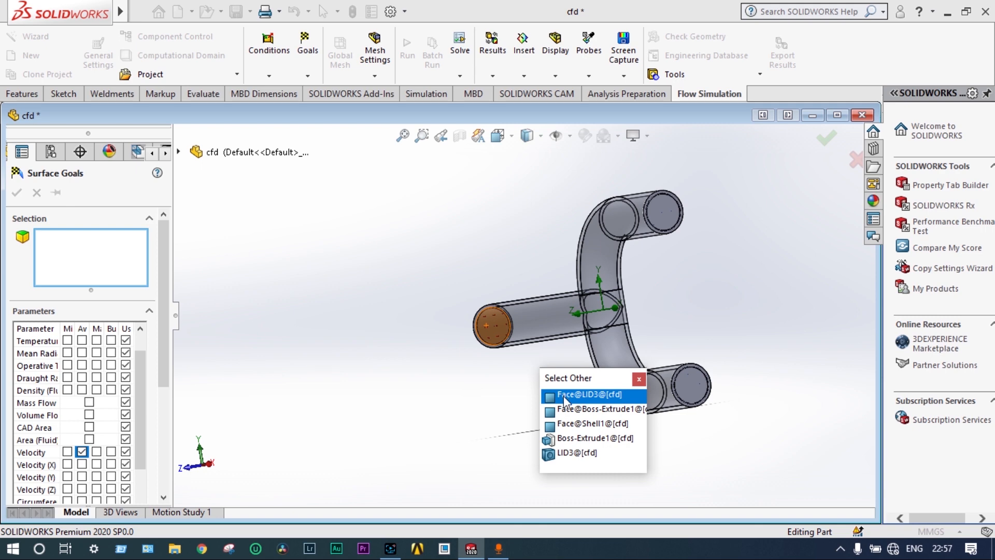
left_click(570, 454)
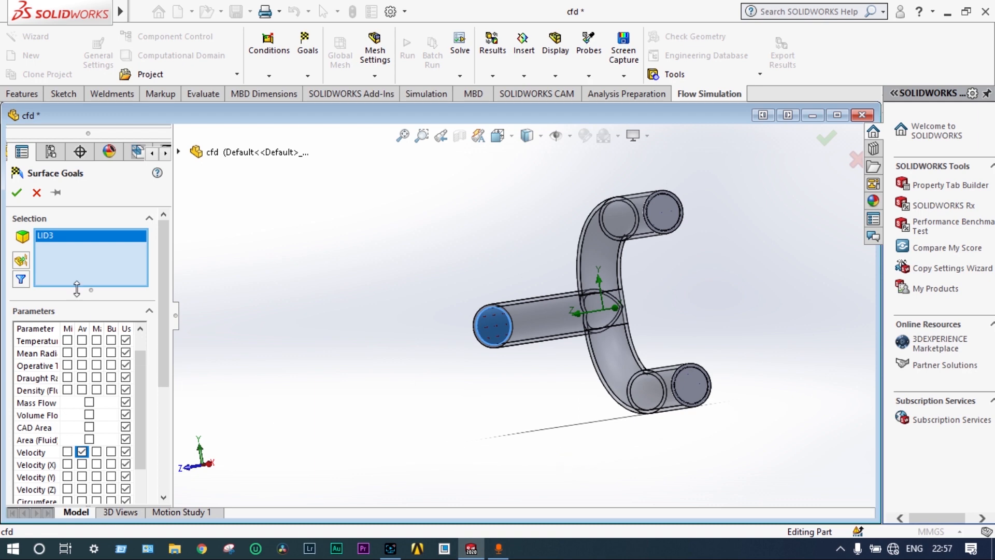
left_click(17, 192)
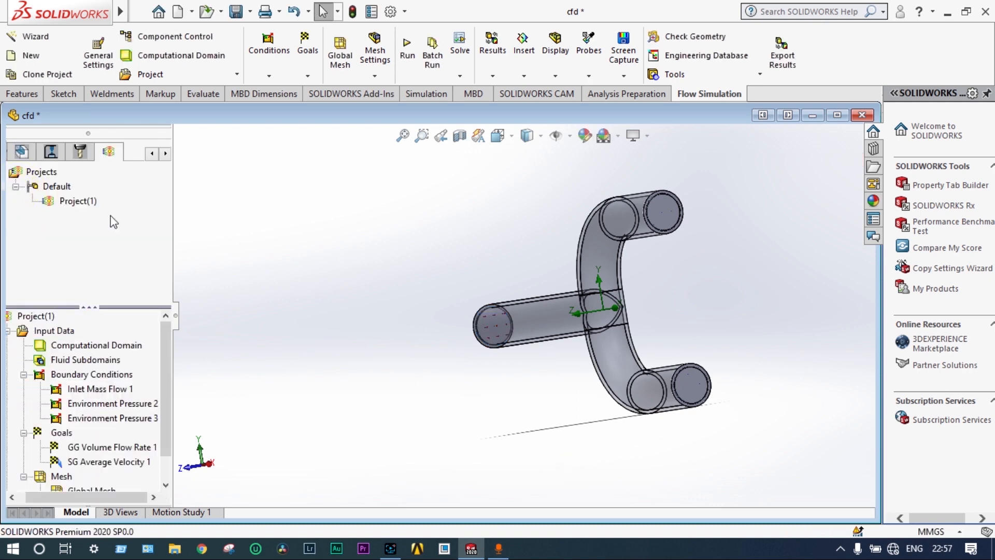
middle_click_drag(297, 308, 340, 290)
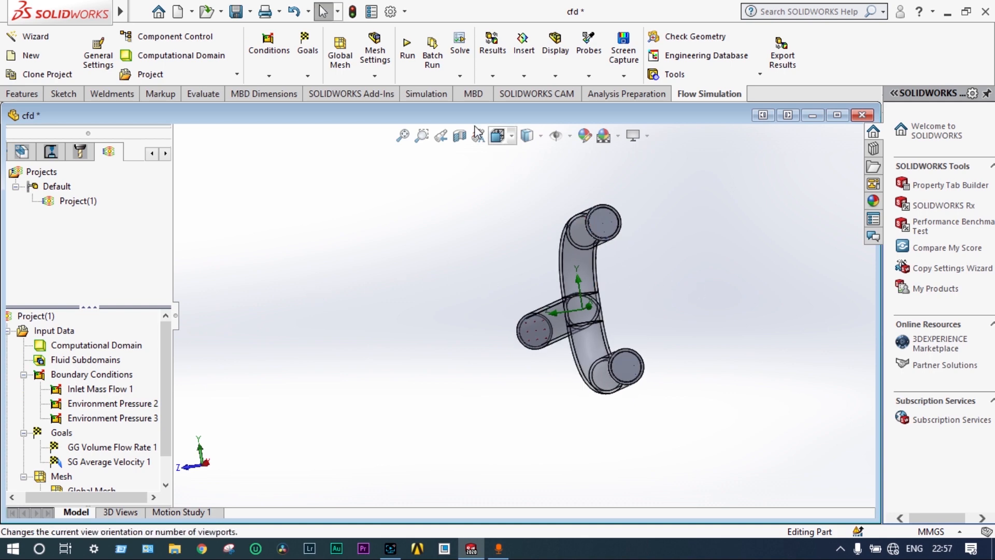
Run a new flow calculation on this computer using all cores and bring up the solver window
left_click(408, 48)
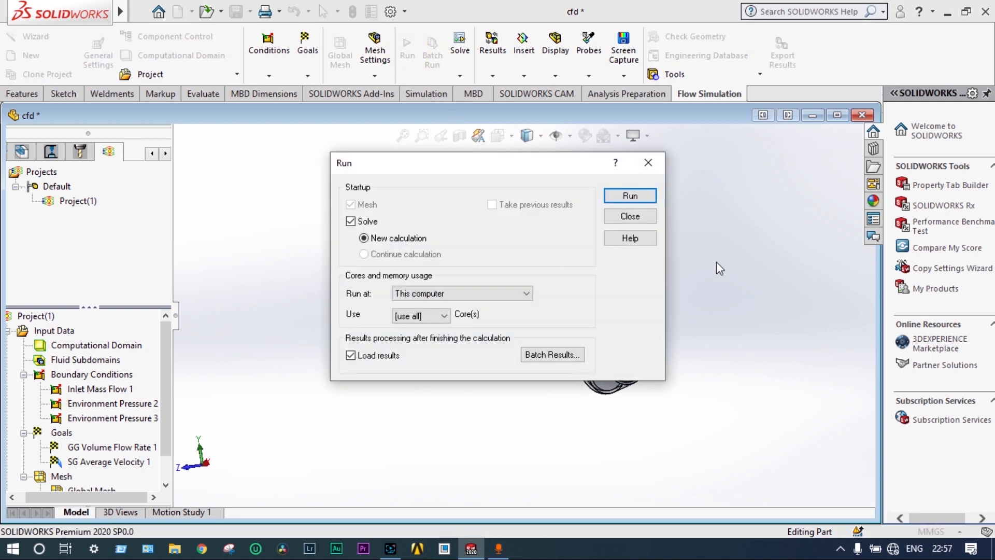
left_click(631, 196)
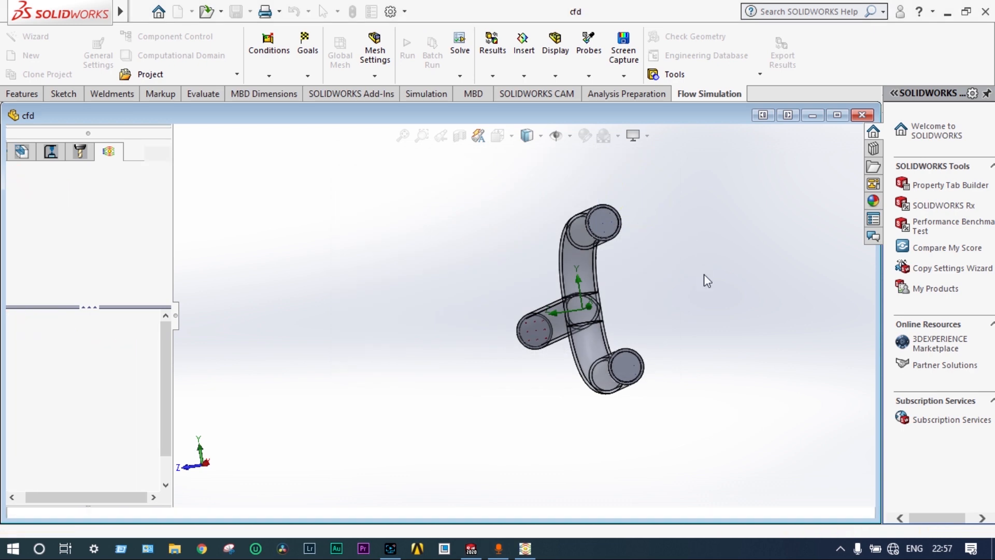
left_click(534, 553)
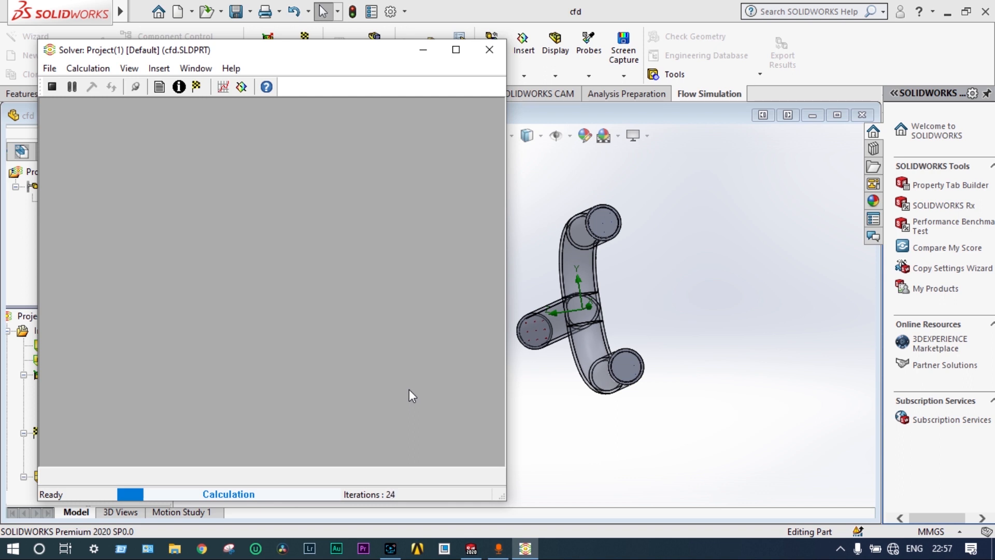
Insert a solver preview of Velocity contours on the Front Plane
left_click(241, 86)
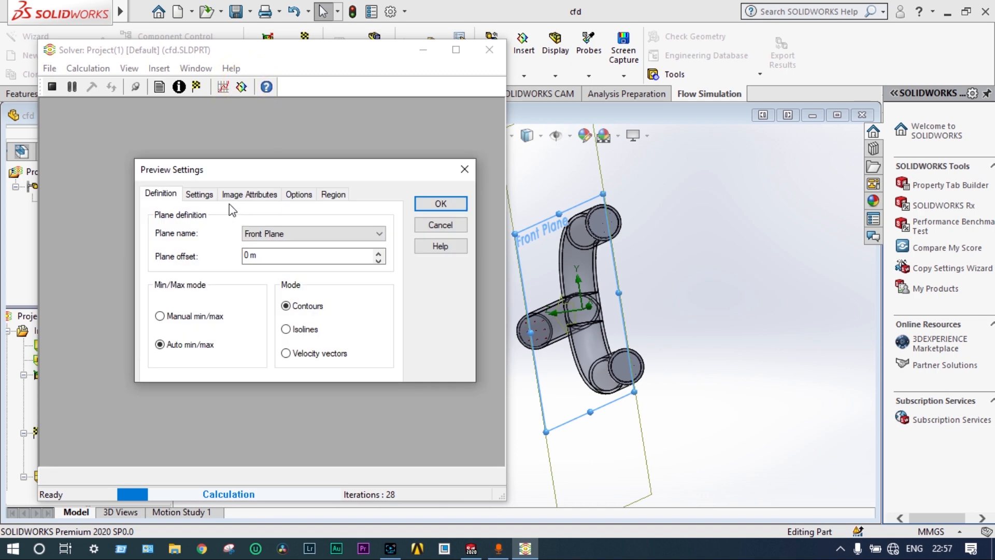
left_click(199, 194)
left_click(375, 233)
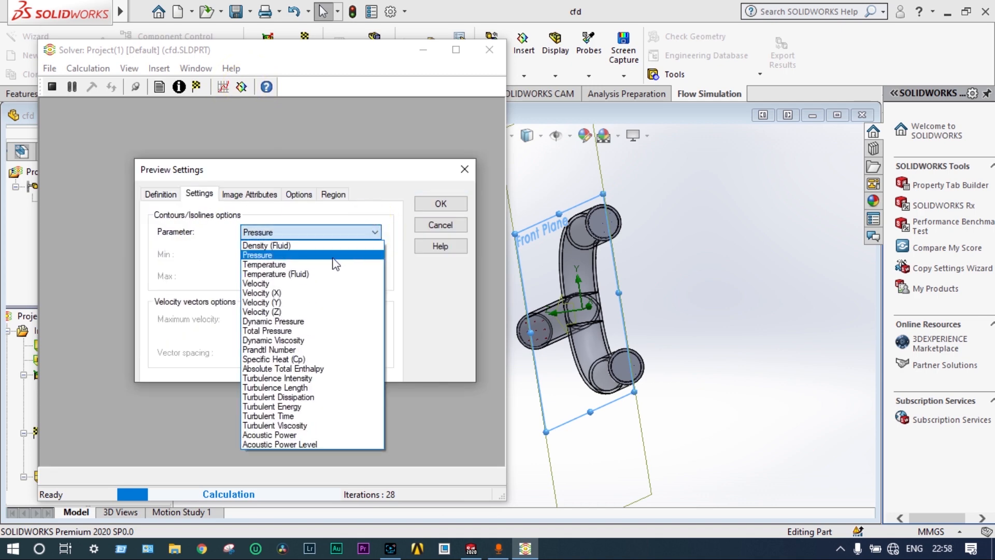
left_click(315, 283)
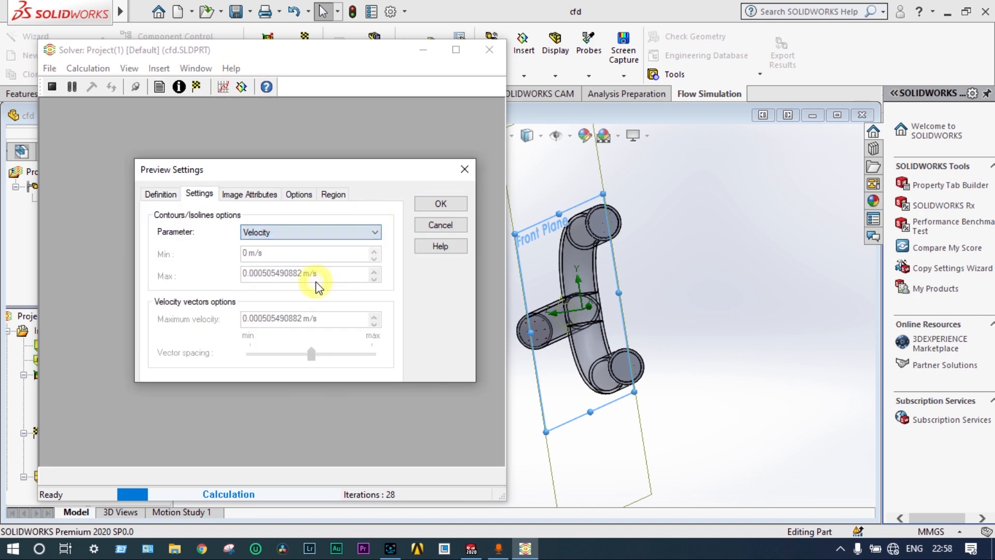
left_click(440, 204)
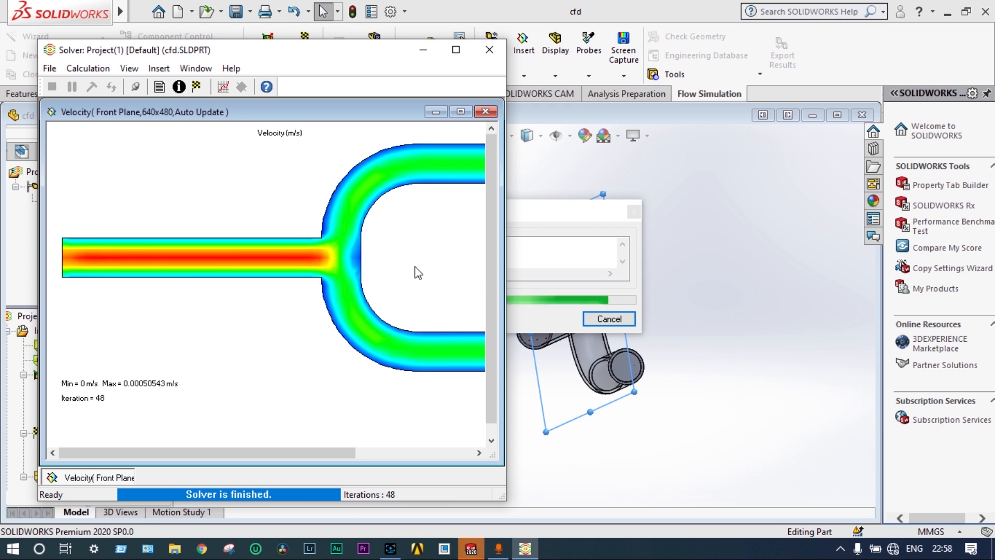
Plot the GG Volume Flow Rate 1 goal in the solver, and close the plots and solver window after viewing it
left_click(226, 92)
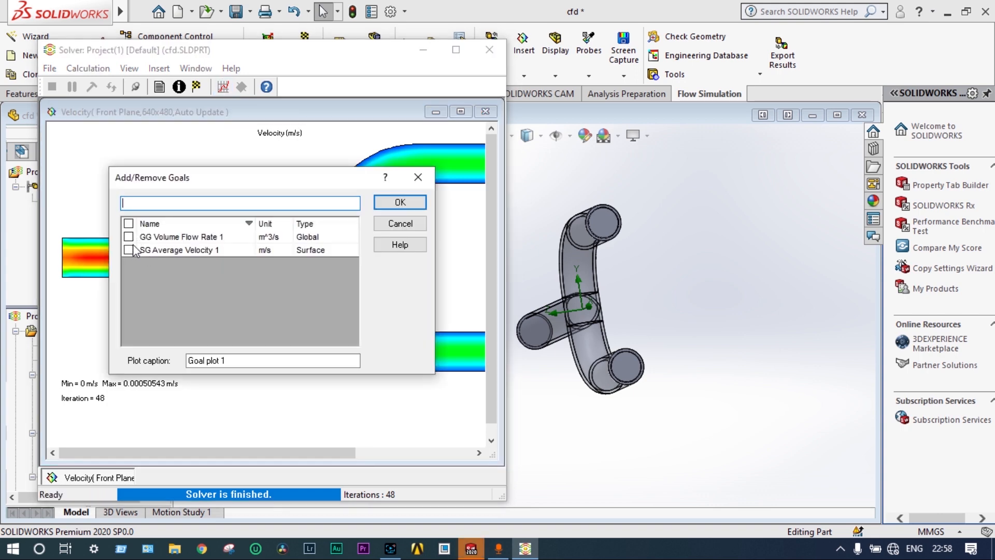
left_click(129, 237)
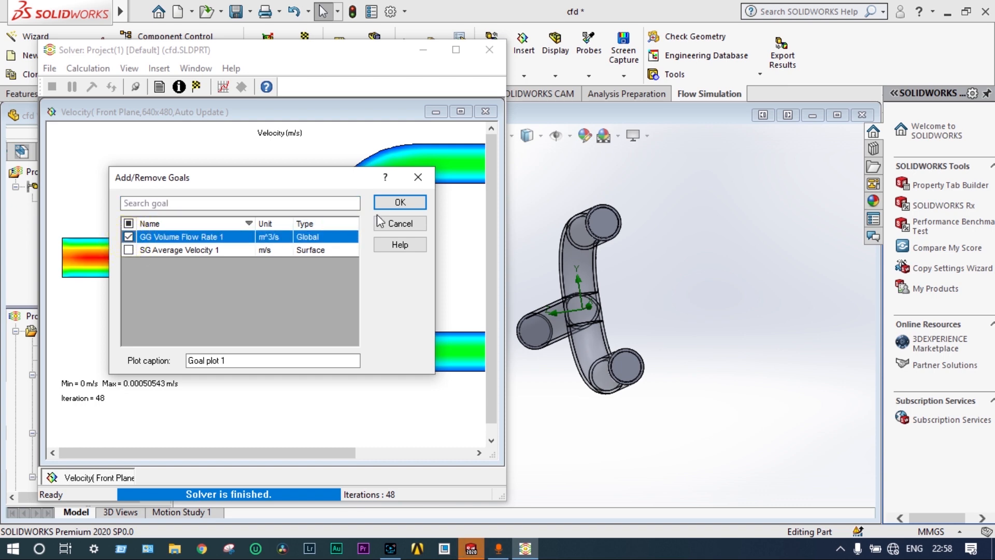
left_click(398, 204)
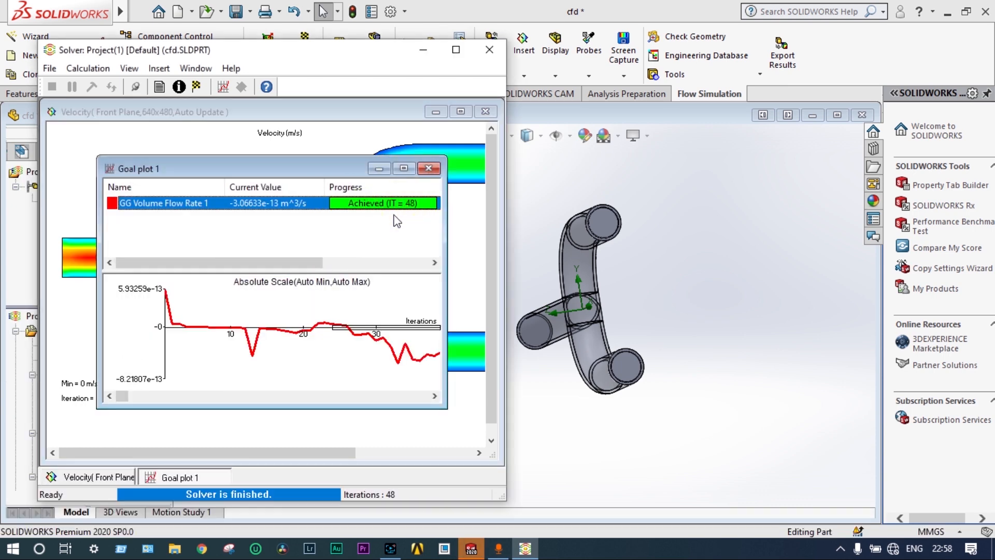
left_click(428, 169)
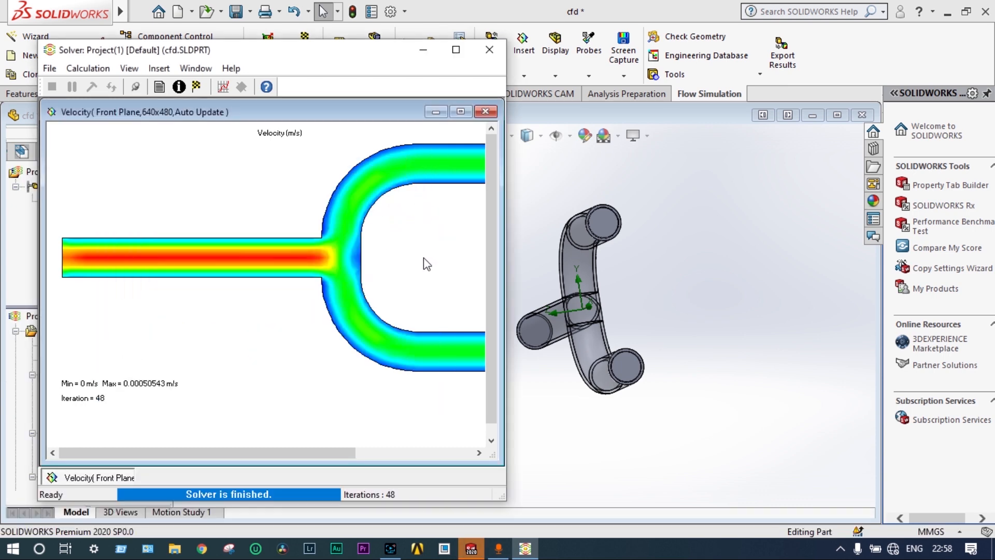
left_click(486, 112)
left_click(490, 52)
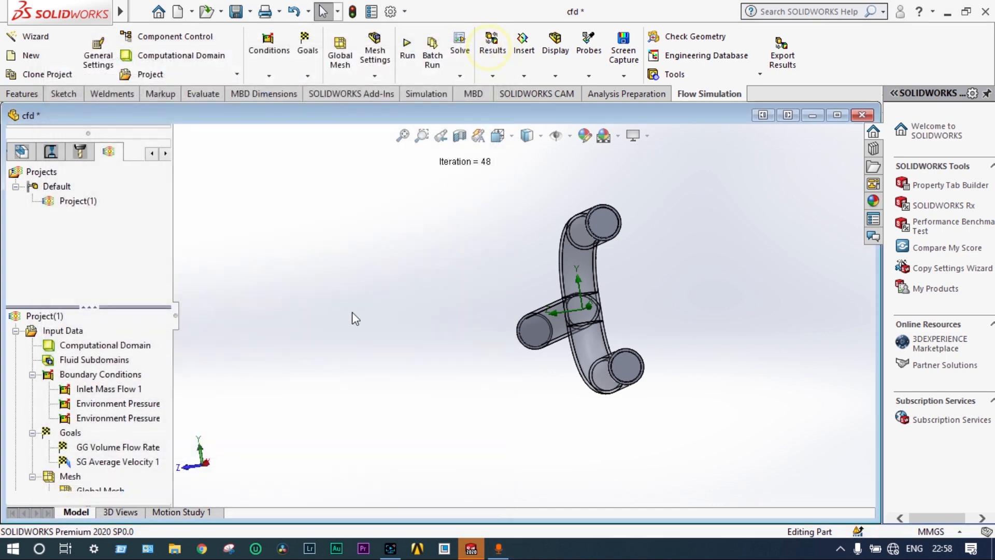
Expand the flow results and cut the pipe open with a planar section view on the Front Plane at 0 mm offset
scroll(139, 416, "down", 2)
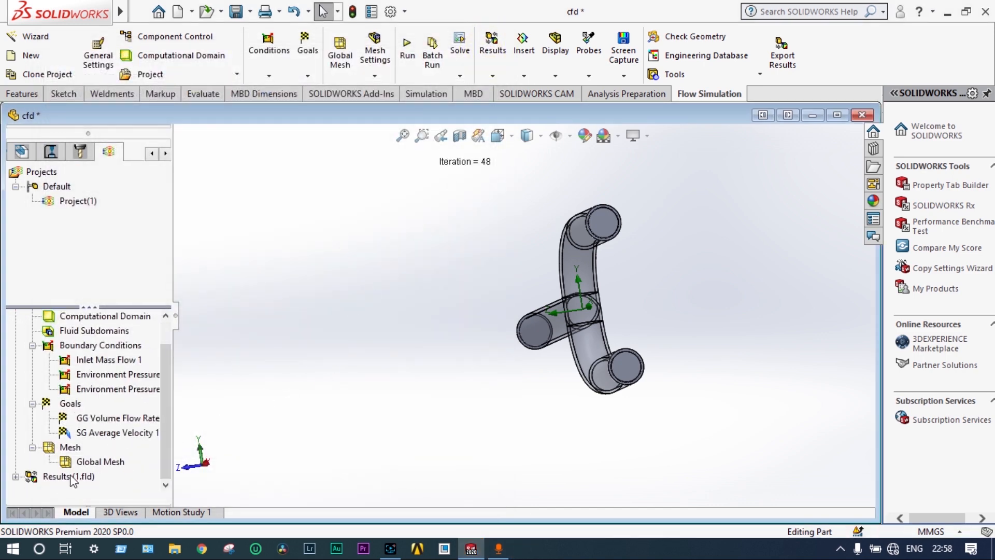
left_click(16, 476)
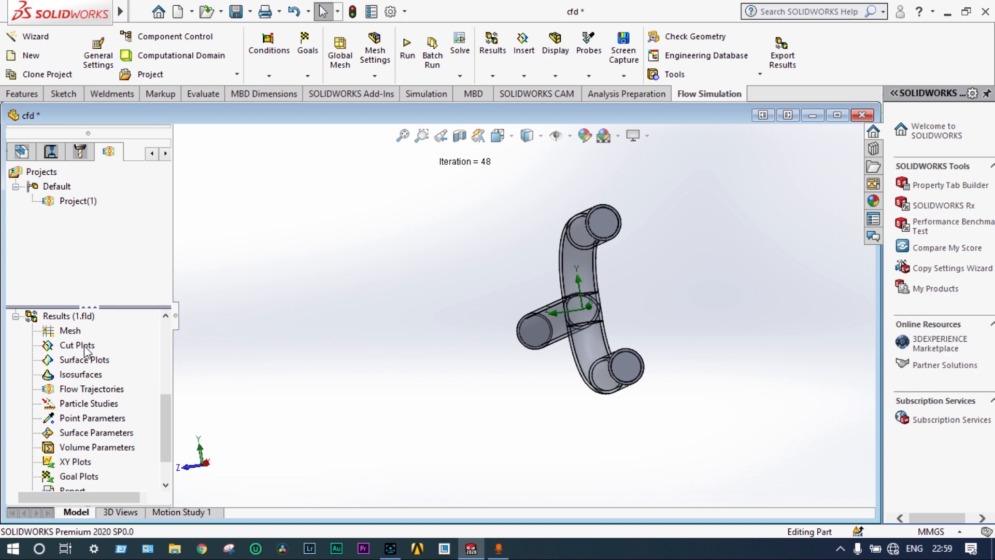
middle_click_drag(452, 348, 537, 342)
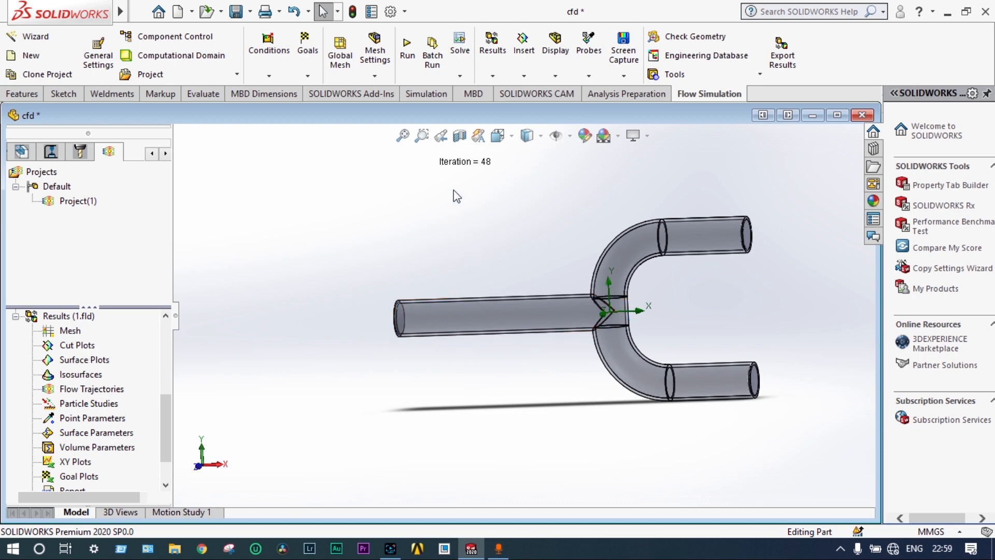
left_click(461, 139)
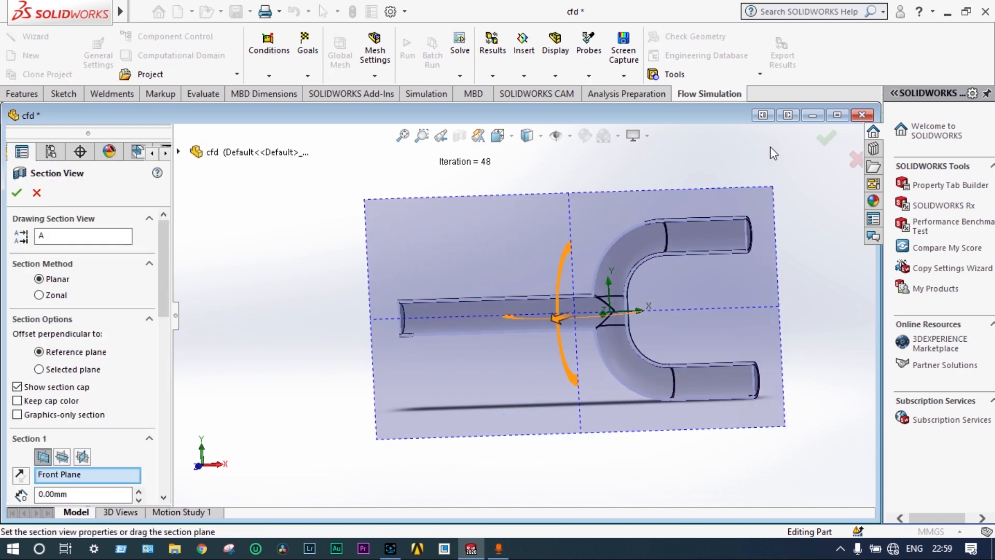
left_click(826, 137)
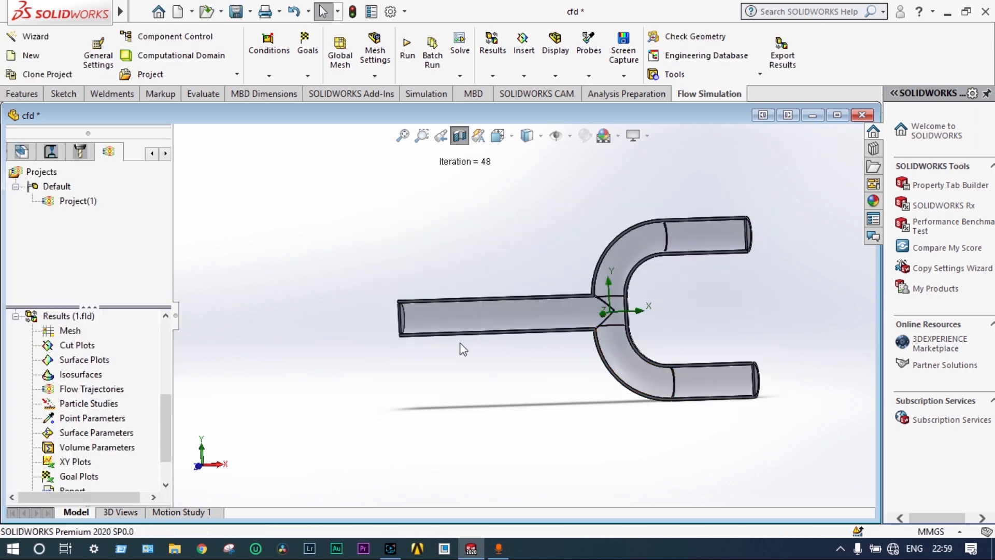
Insert a cut plot of Velocity contours on the Front Plane with 38 contour levels
right_click(91, 346)
left_click(158, 358)
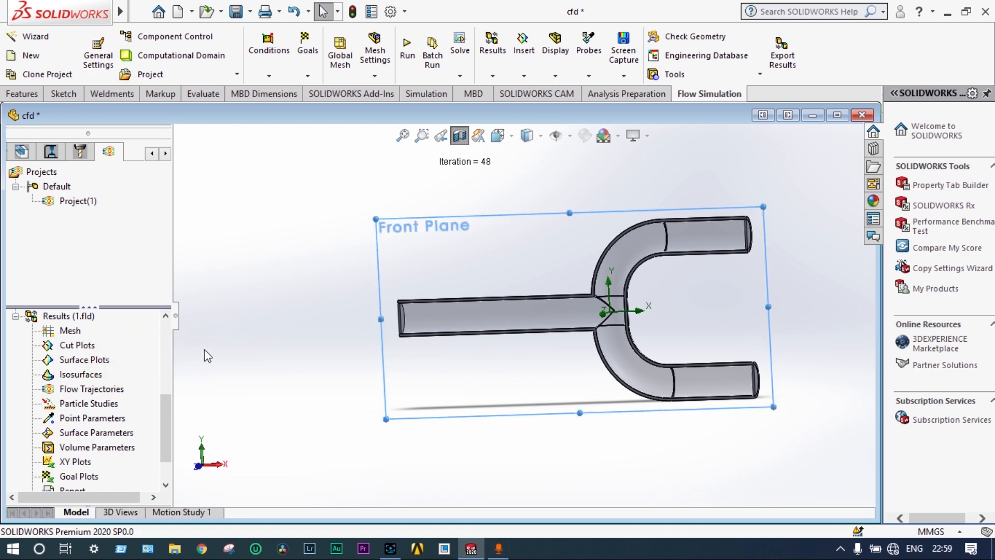
left_click_drag(165, 414, 167, 459)
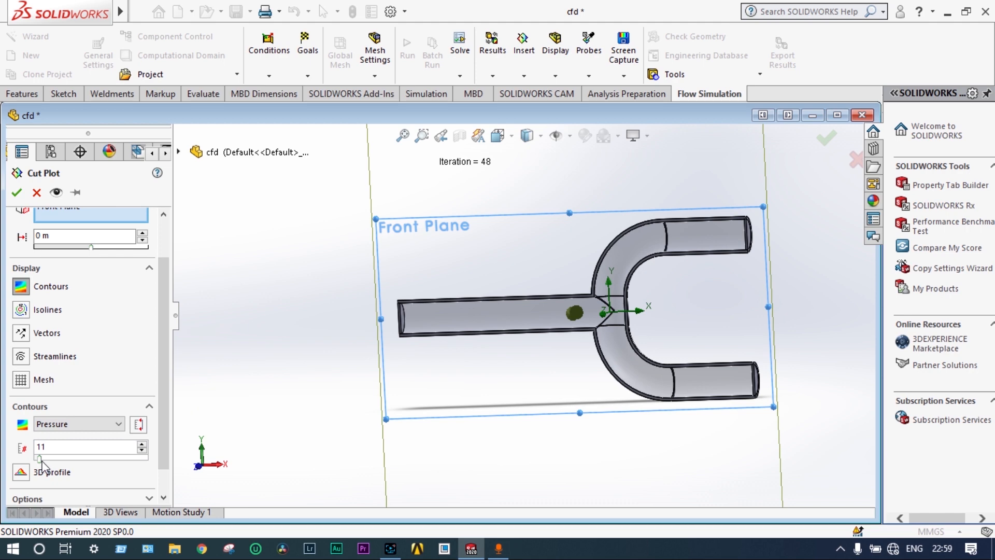
left_click_drag(40, 459, 51, 460)
left_click(119, 425)
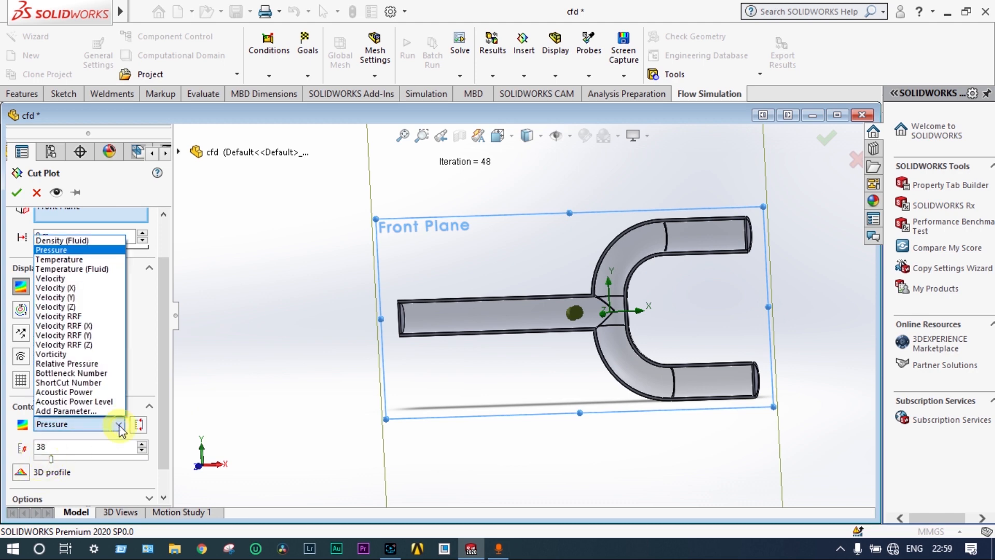
left_click(72, 279)
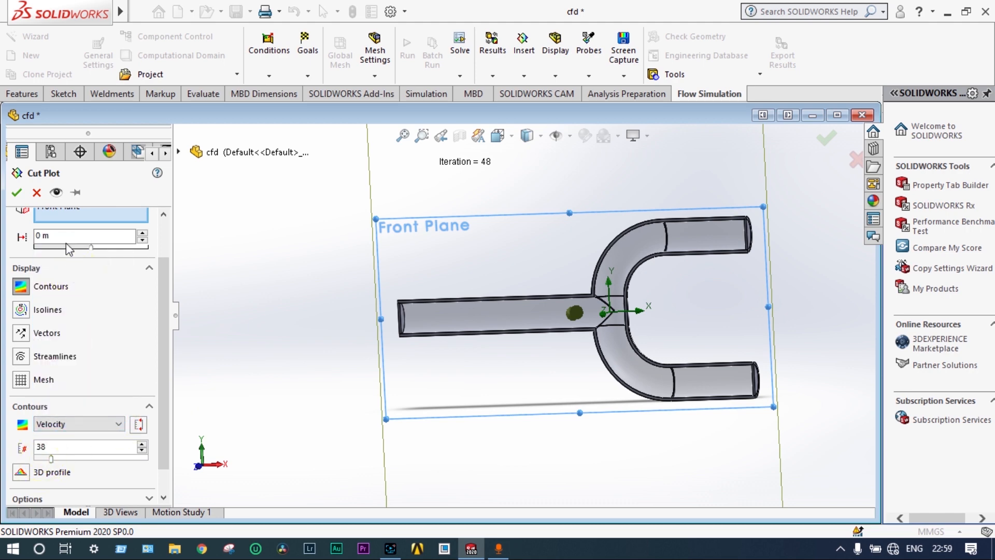
left_click(17, 192)
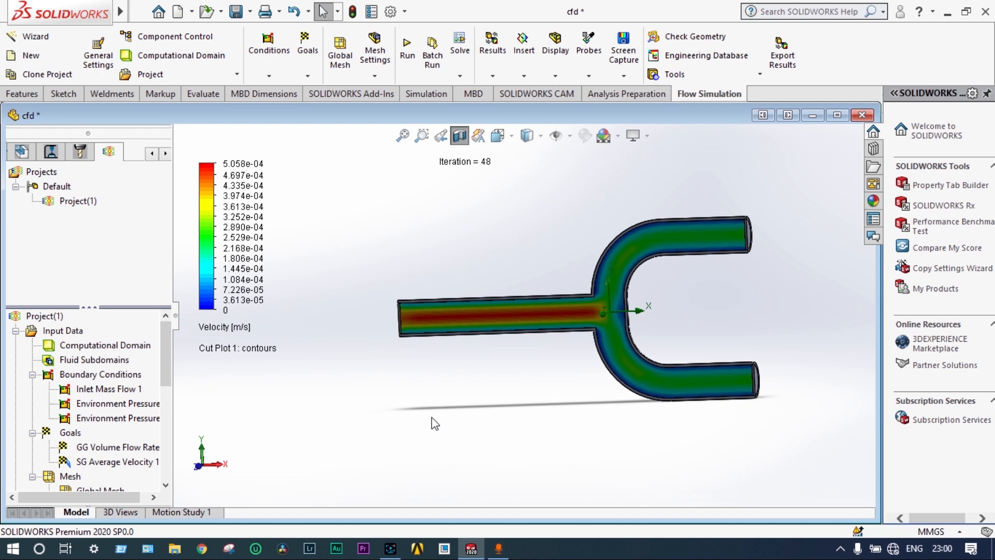
Switch the cut plot's displayed parameter to Pressure
left_click(233, 337)
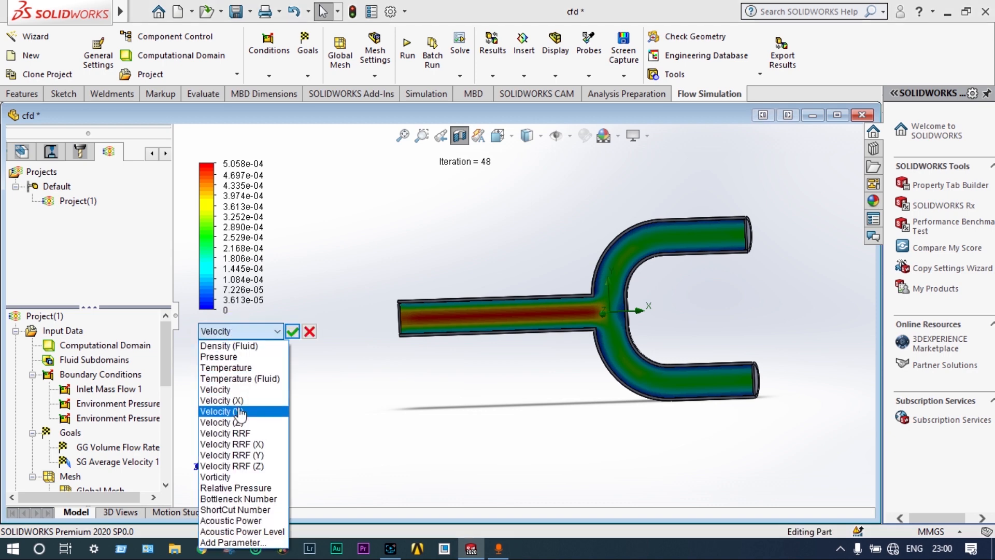
left_click(240, 358)
left_click(292, 331)
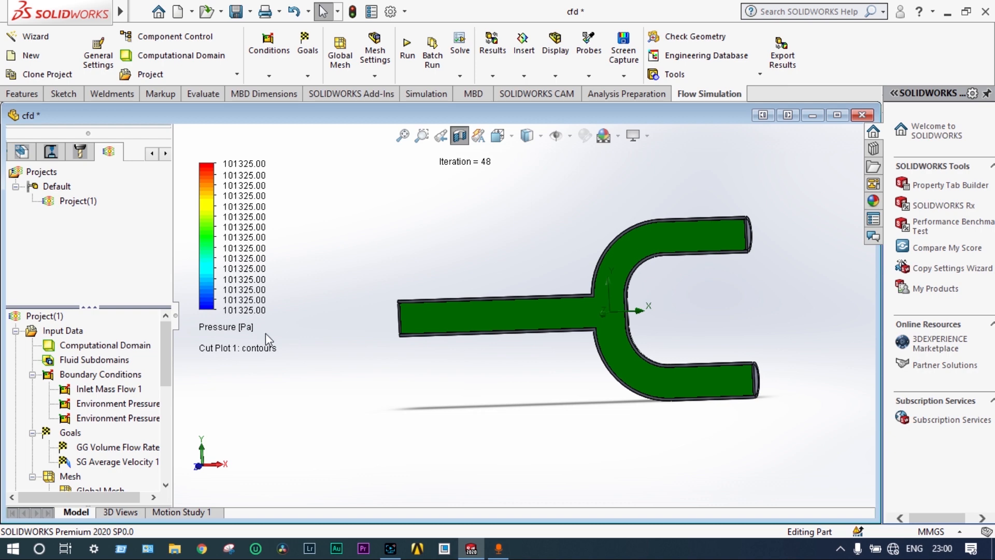
Switch the cut plot's displayed parameter to Temperature
left_click(241, 327)
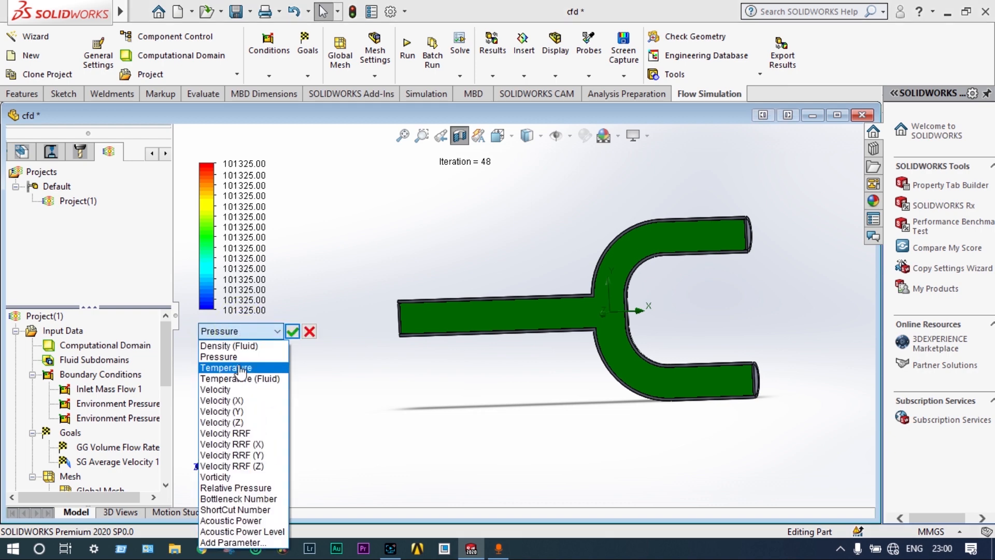
left_click(240, 368)
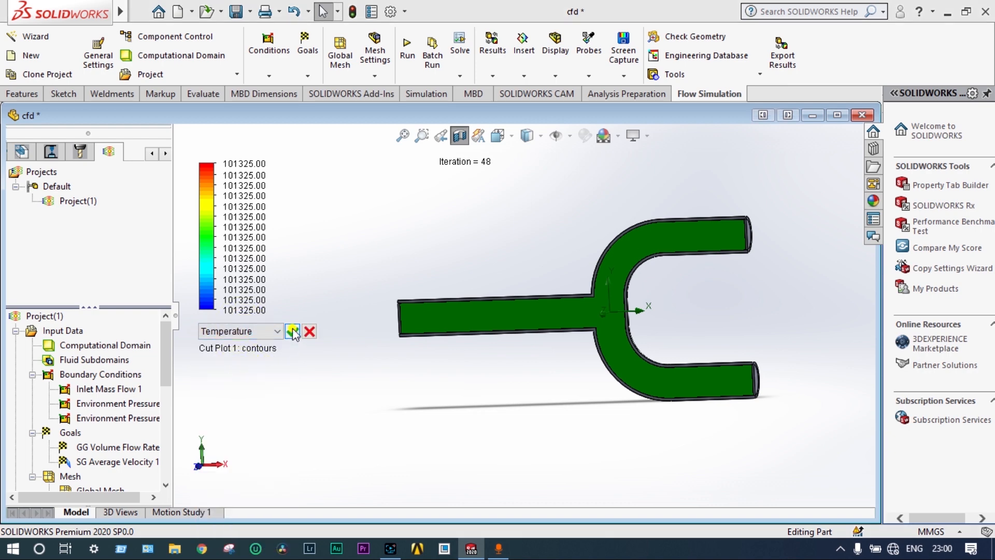
left_click(292, 330)
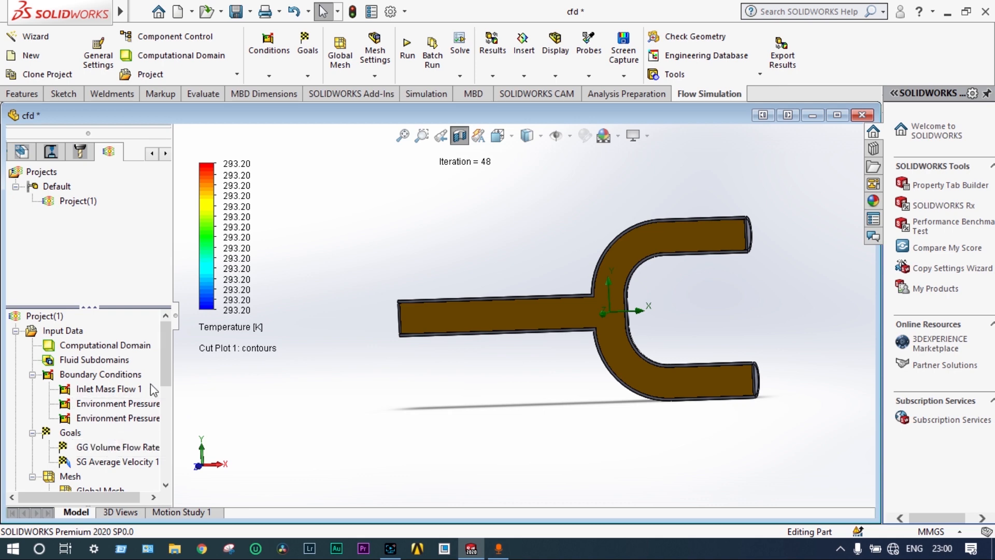
Clear and hide Cut Plot 1 in the results
left_click_drag(166, 368, 167, 393)
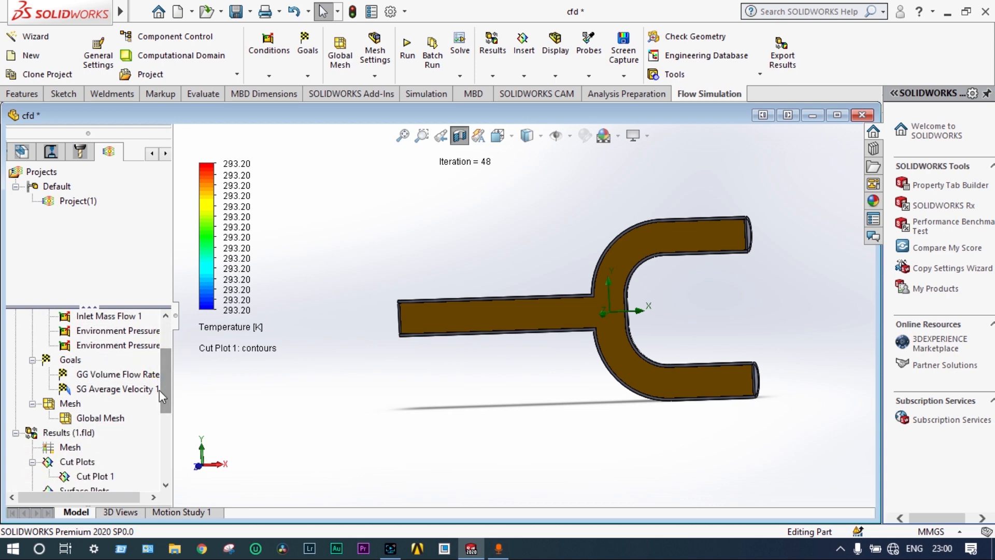
left_click_drag(160, 392, 176, 372)
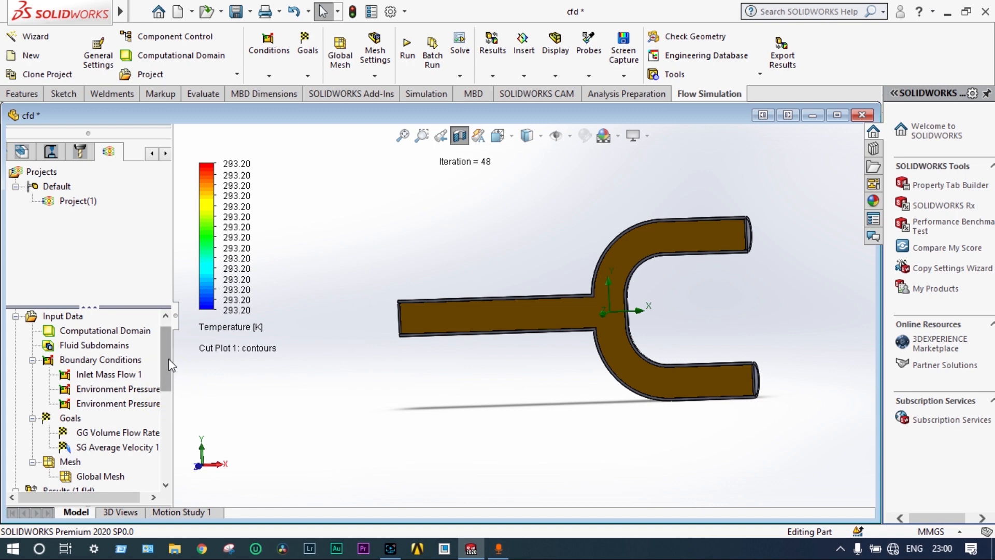
scroll(169, 358, "down", 4)
right_click(98, 374)
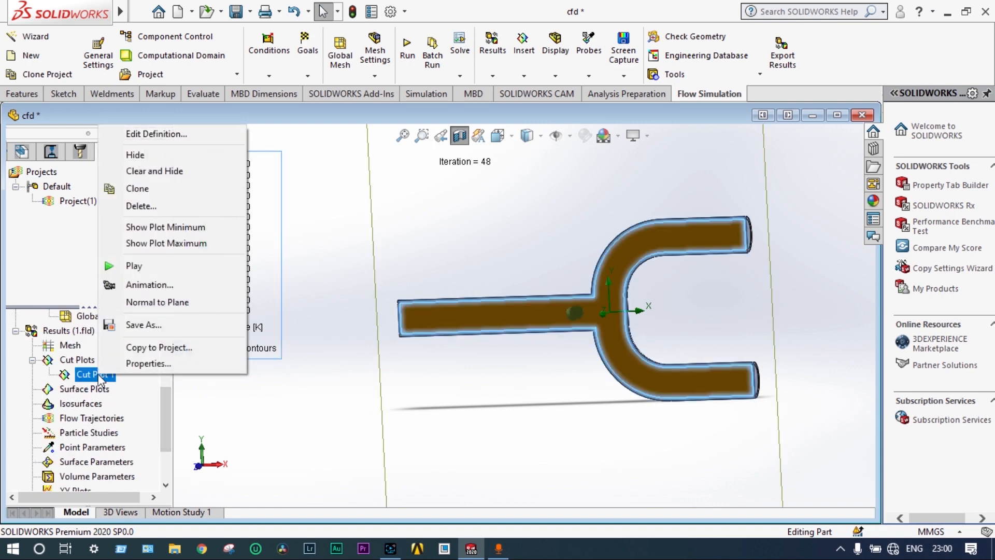
left_click(150, 167)
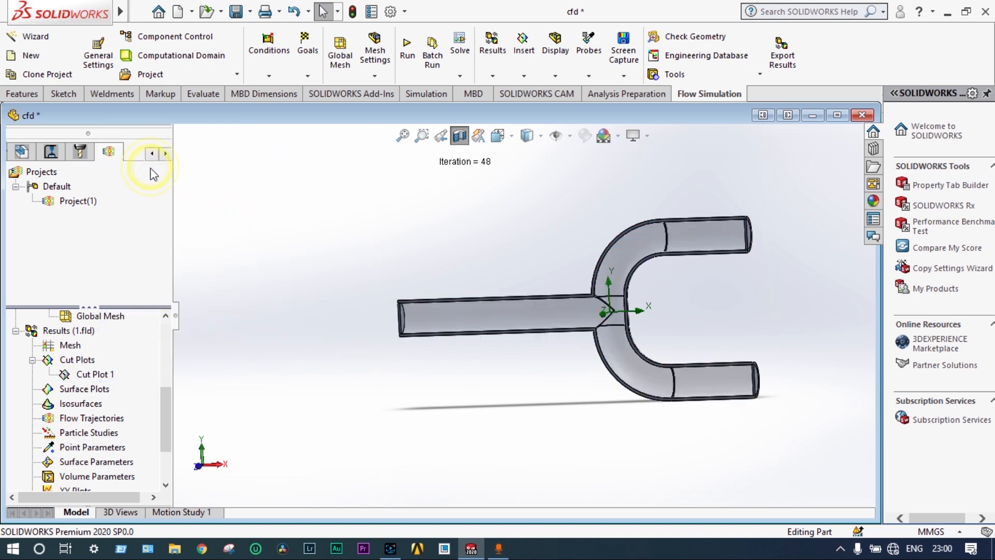
Play the animation of Cut Plot 1 and switch its displayed parameter to Velocity
right_click(89, 376)
left_click(124, 270)
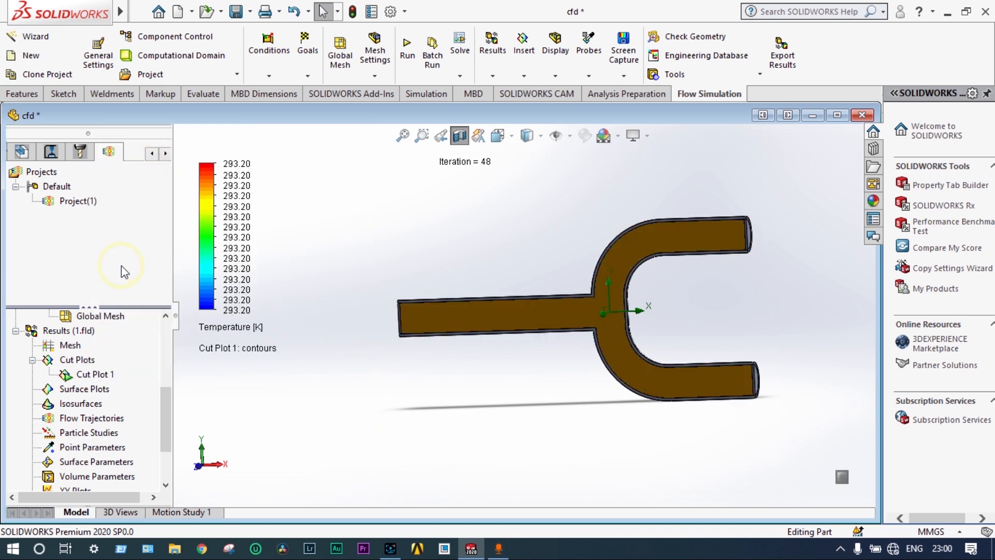
left_click(221, 332)
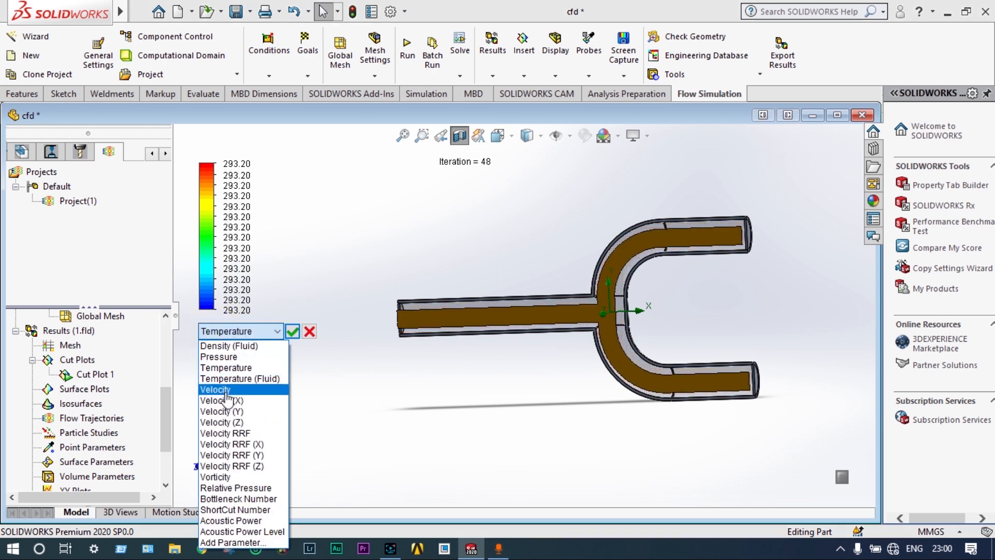
left_click(221, 390)
left_click(289, 333)
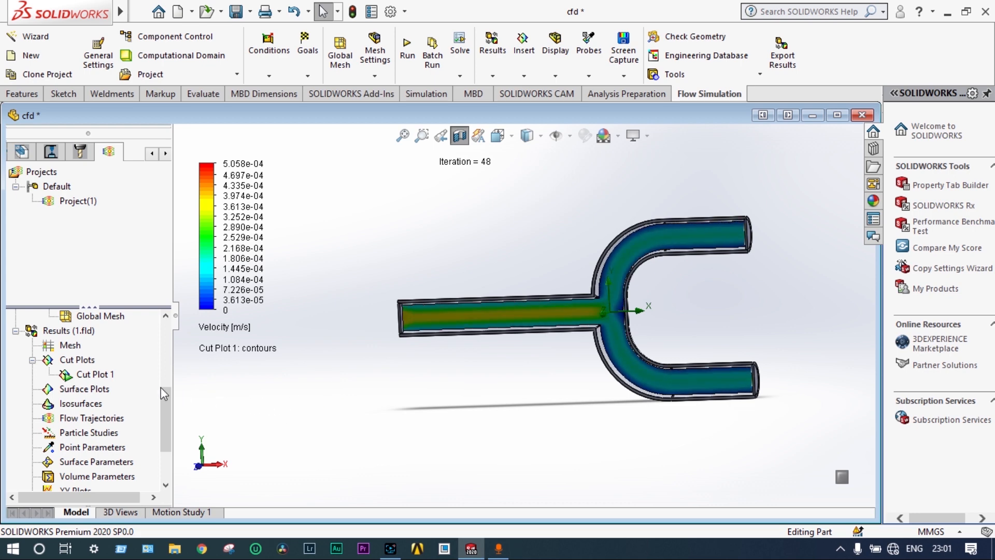
Clear and hide Cut Plot 1 in the results
left_click(97, 376)
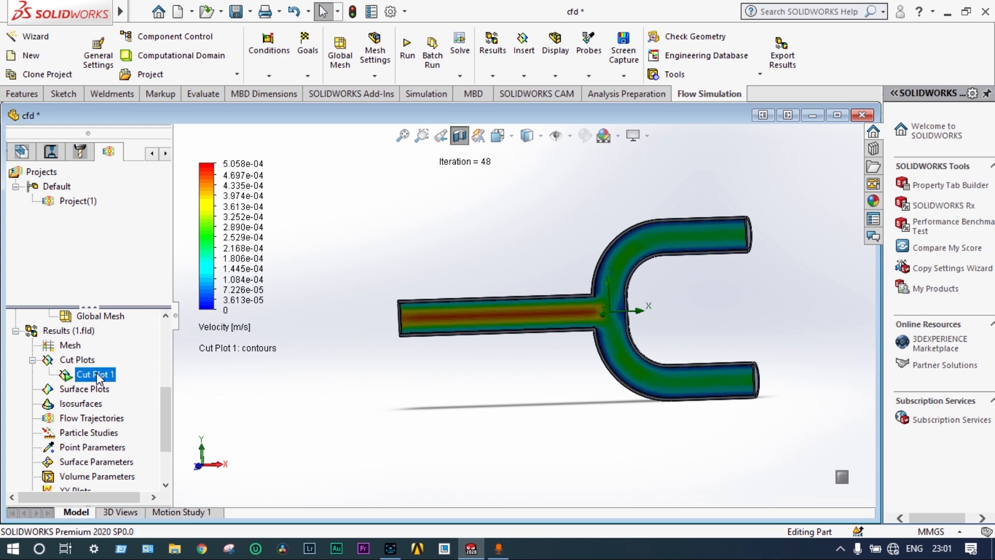
right_click(99, 377)
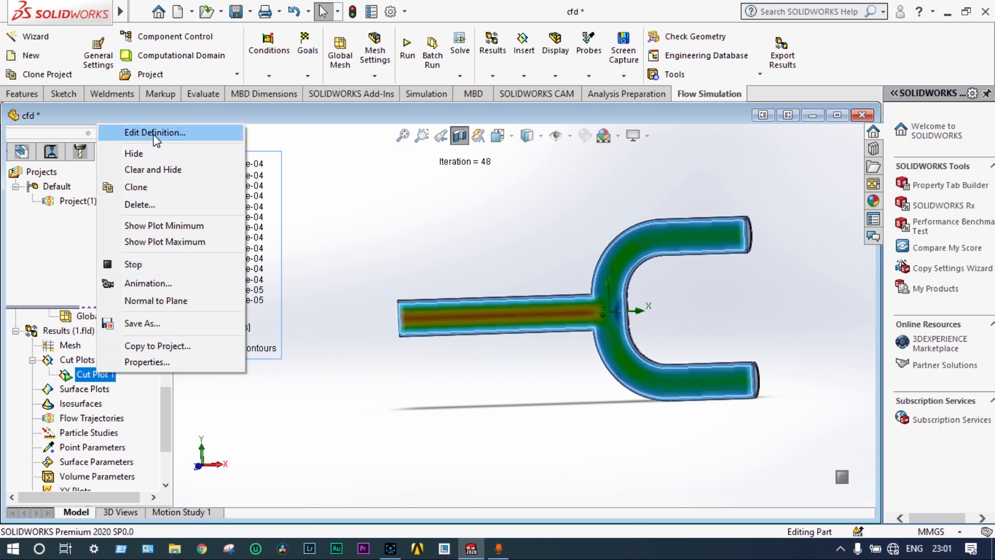
left_click(158, 169)
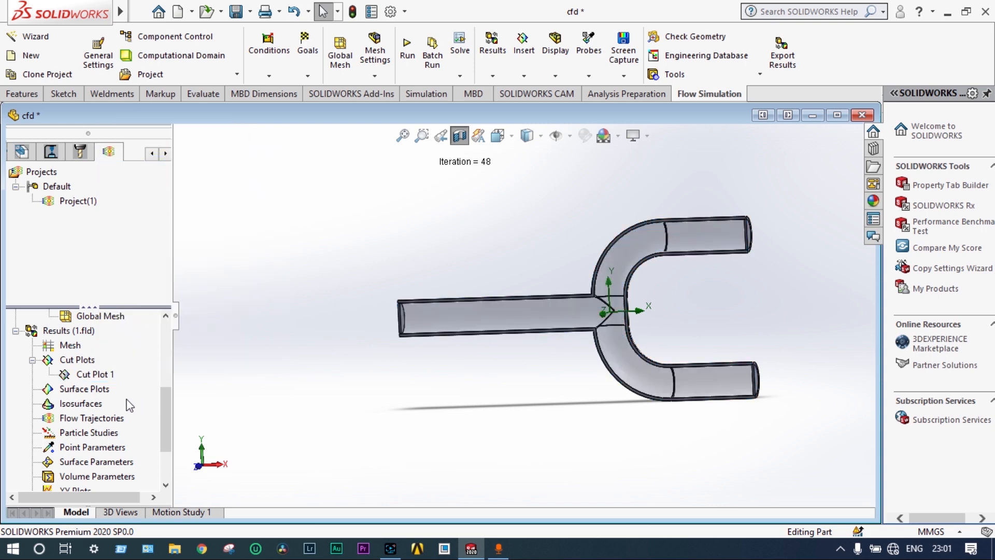
Start a flow trajectories plot with Arrows as the trajectory style and set its transparency to 0.099
right_click(98, 419)
left_click(131, 432)
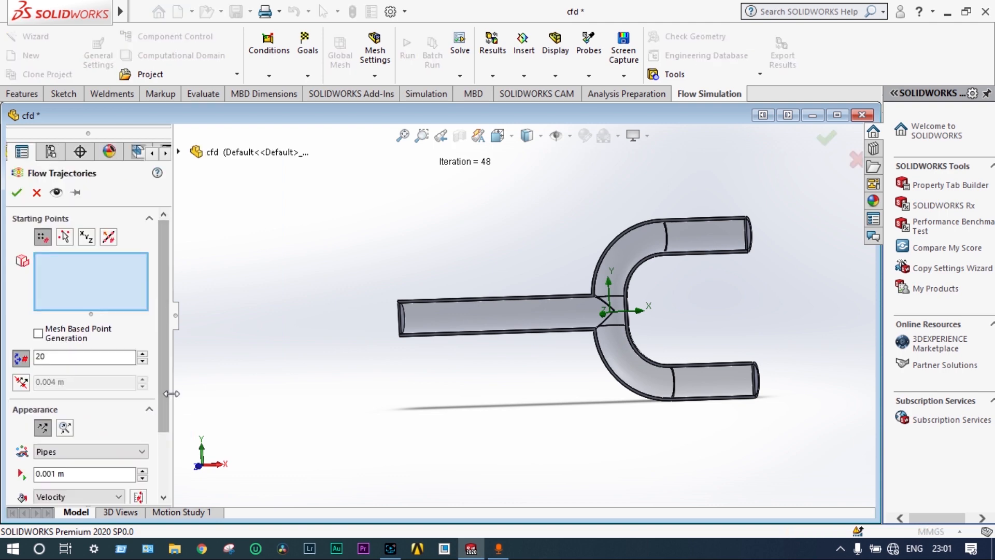
scroll(171, 415, "down", 3)
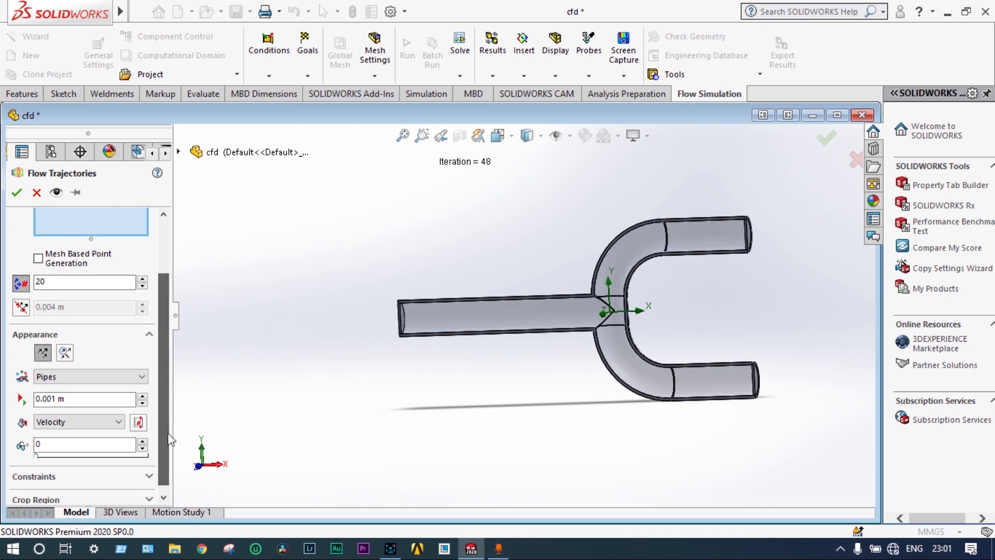
left_click(141, 377)
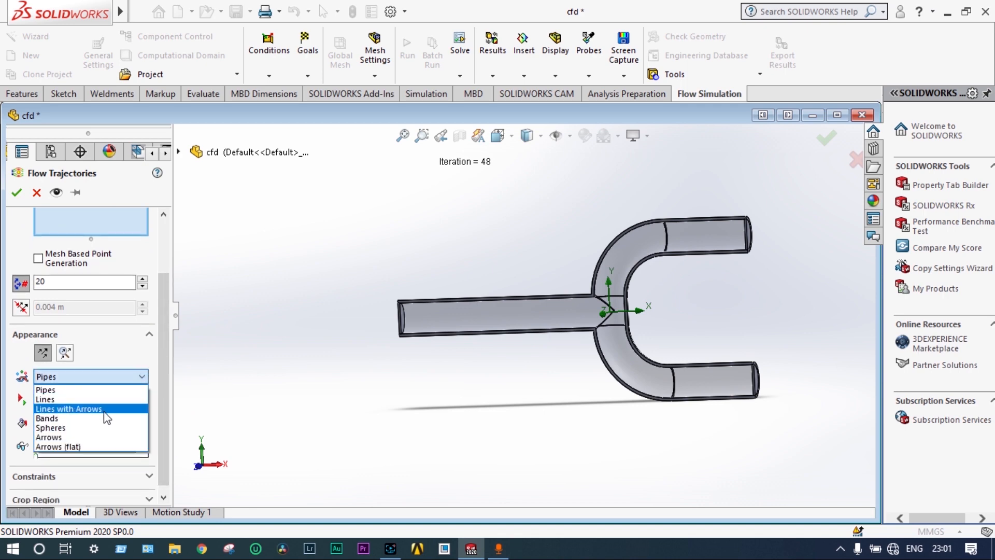
left_click(96, 437)
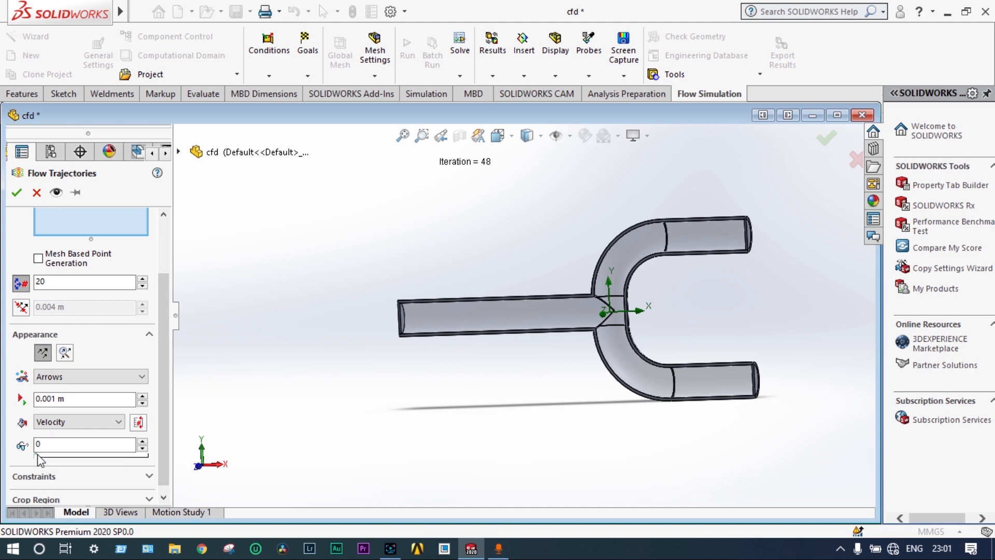
left_click_drag(36, 455, 43, 456)
left_click_drag(45, 455, 47, 455)
left_click_drag(167, 361, 166, 399)
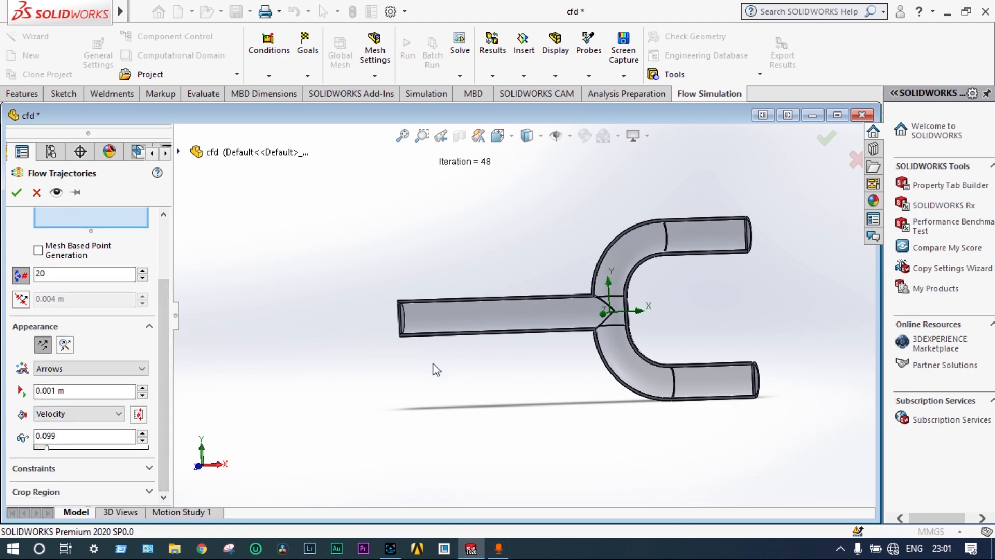
Select the inlet lid's inner face as the trajectories' starting points and create the flow trajectories plot
scroll(437, 356, "up", 1)
middle_click_drag(514, 393, 481, 366)
scroll(475, 347, "down", 3)
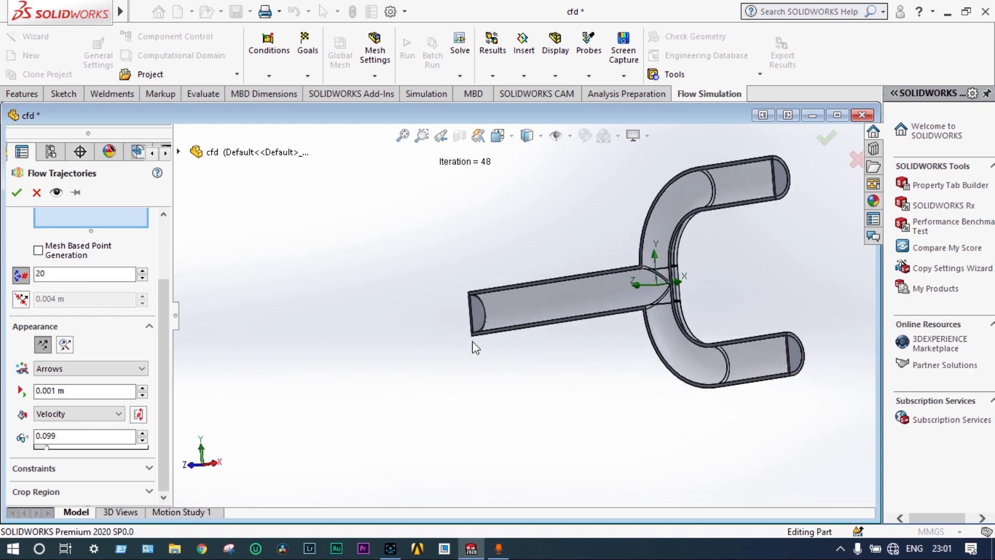
left_click(481, 314)
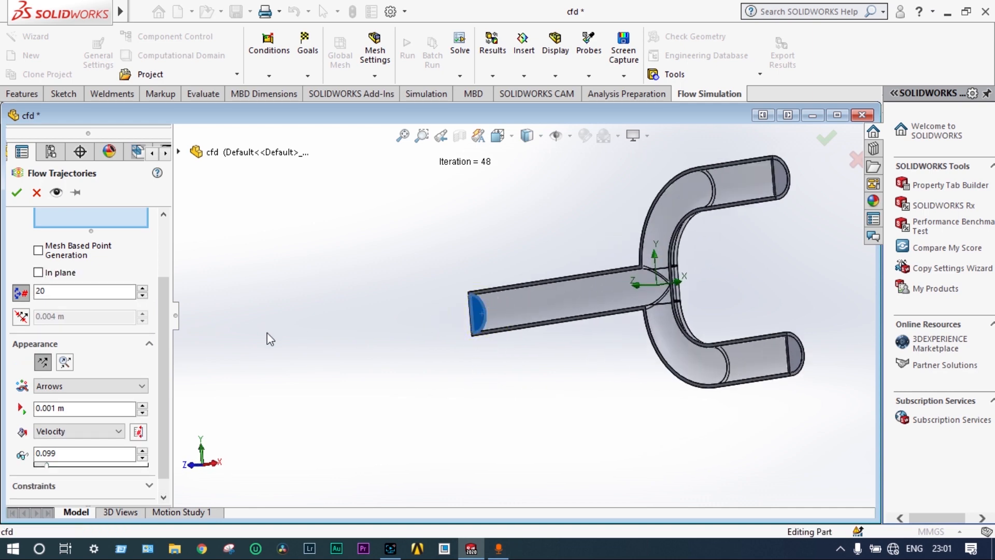
left_click(17, 193)
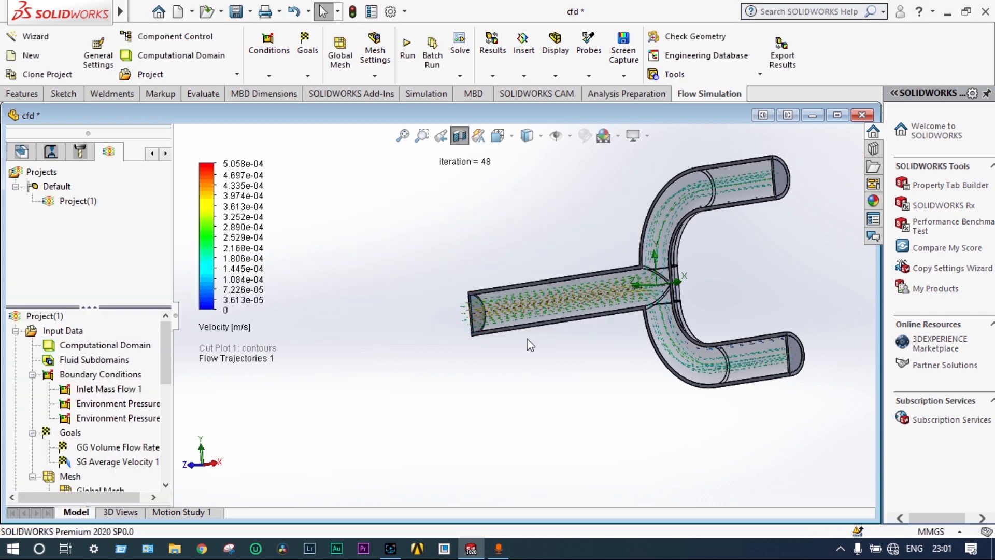
Hide Flow Trajectories 1 and play its flow animation
scroll(554, 304, "down", 2)
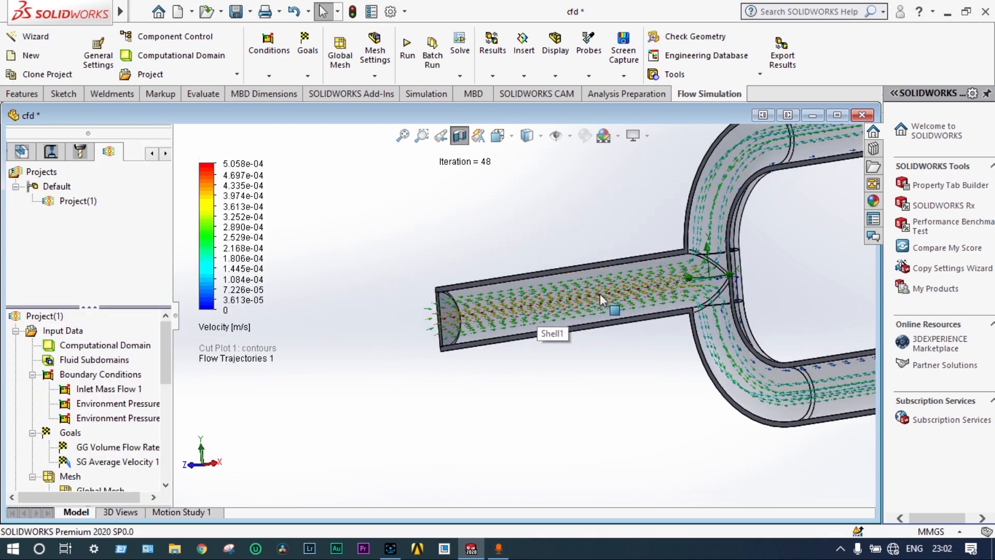
scroll(765, 268, "down", 3)
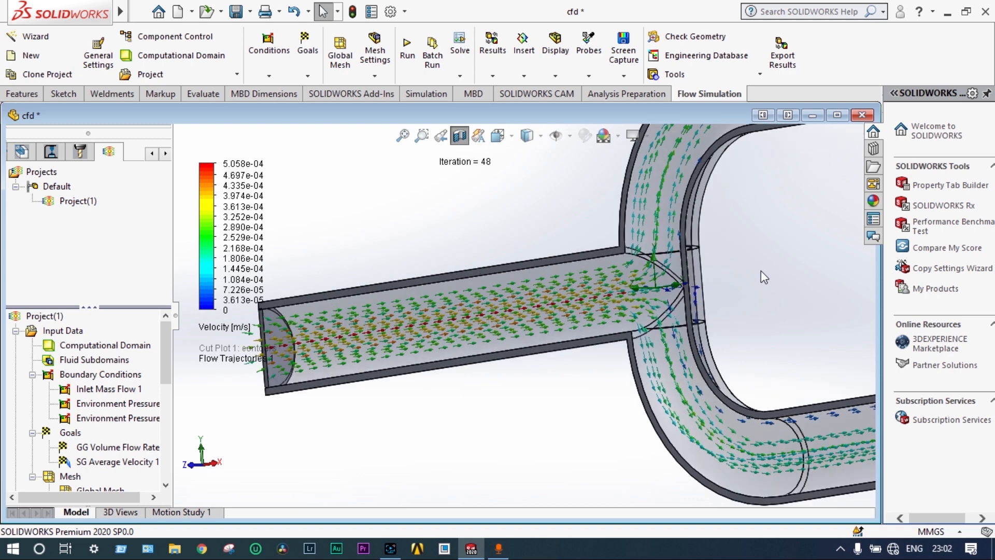
scroll(761, 272, "down", 2)
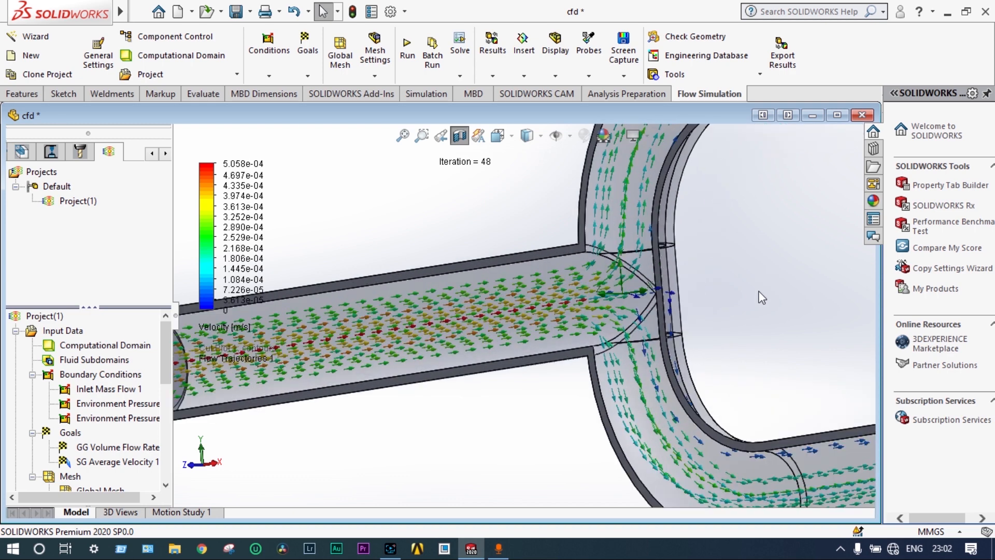
scroll(761, 297, "up", 1)
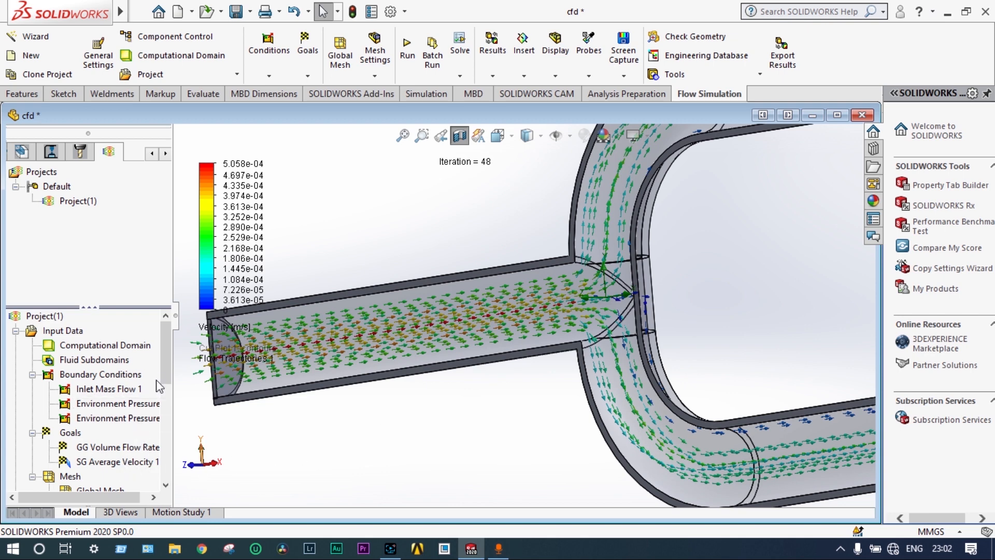
left_click_drag(166, 359, 165, 412)
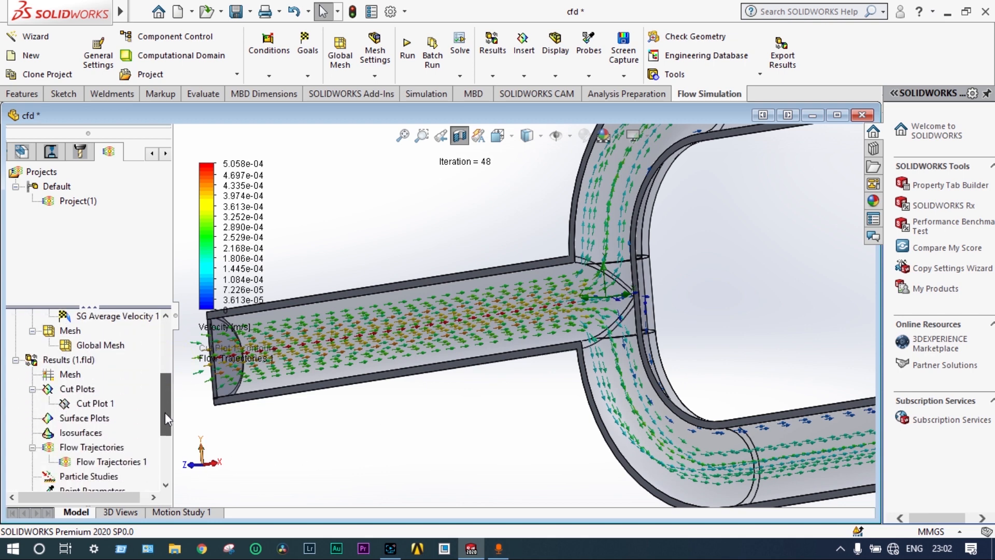
right_click(103, 458)
left_click(150, 279)
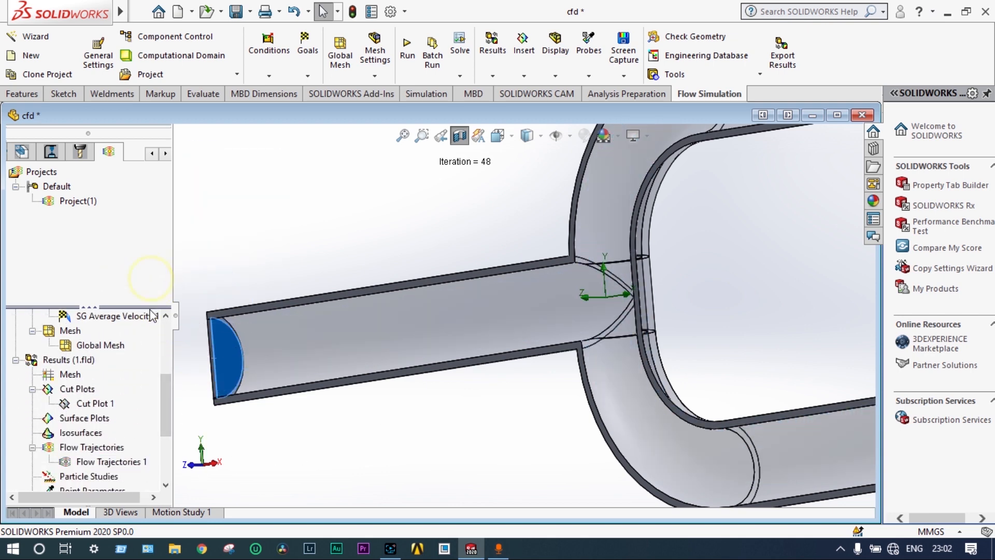
right_click(104, 463)
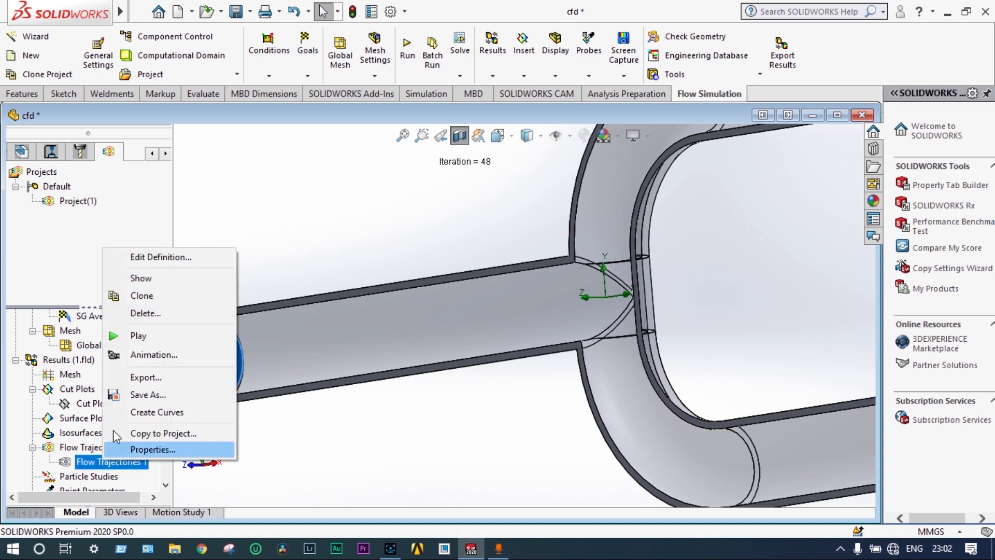
left_click(145, 338)
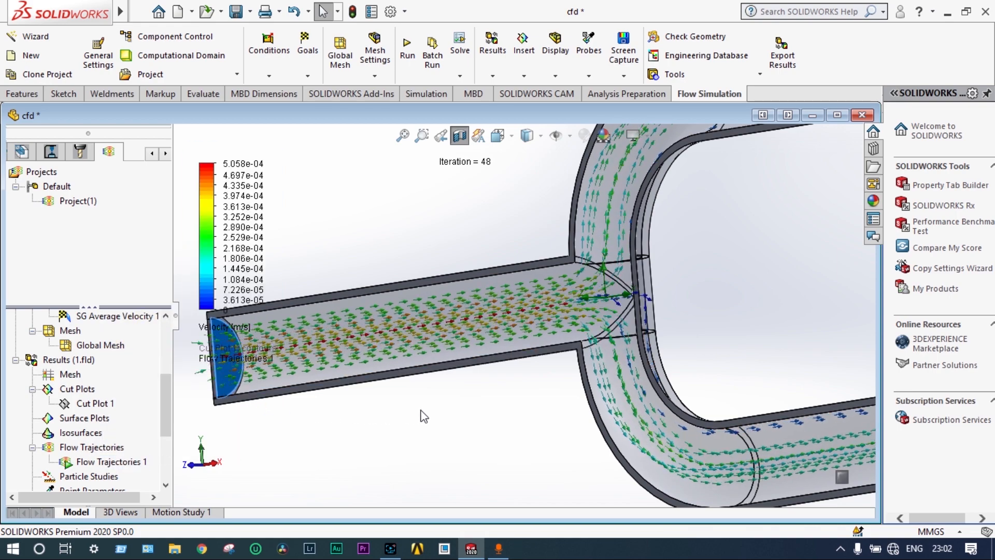
Examine the animated velocity arrows along the inlet pipe, at the junction and through the outlet branches
key("f")
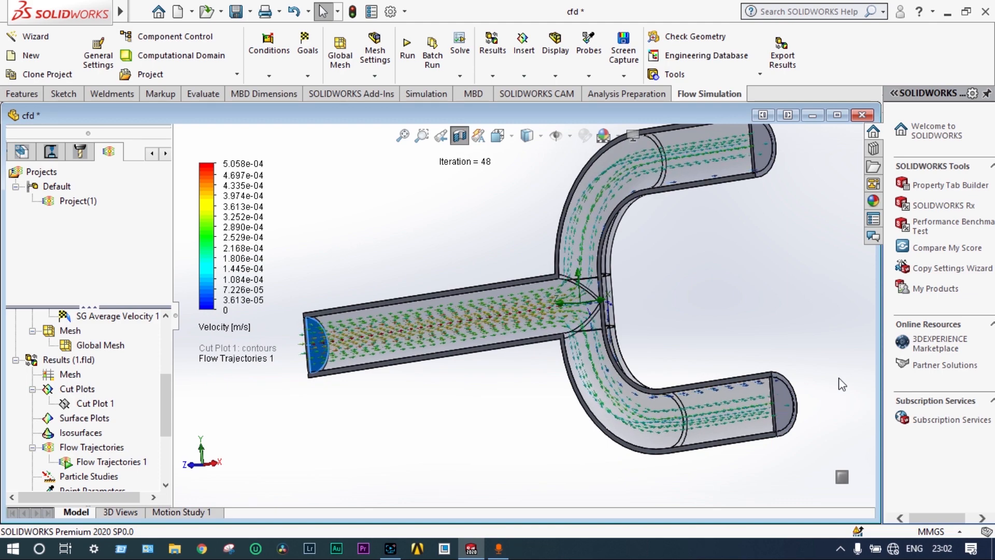
scroll(839, 379, "up", 1)
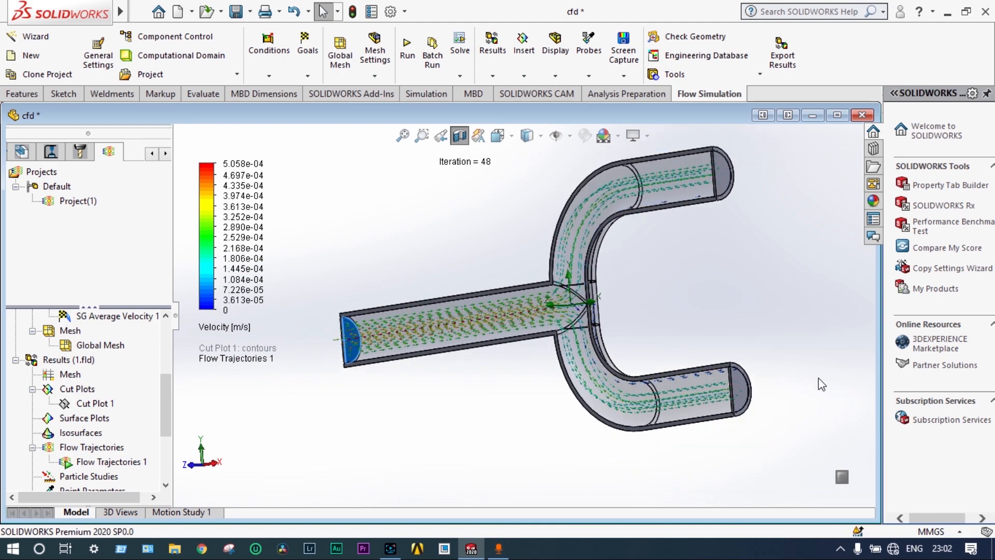
scroll(819, 378, "down", 1)
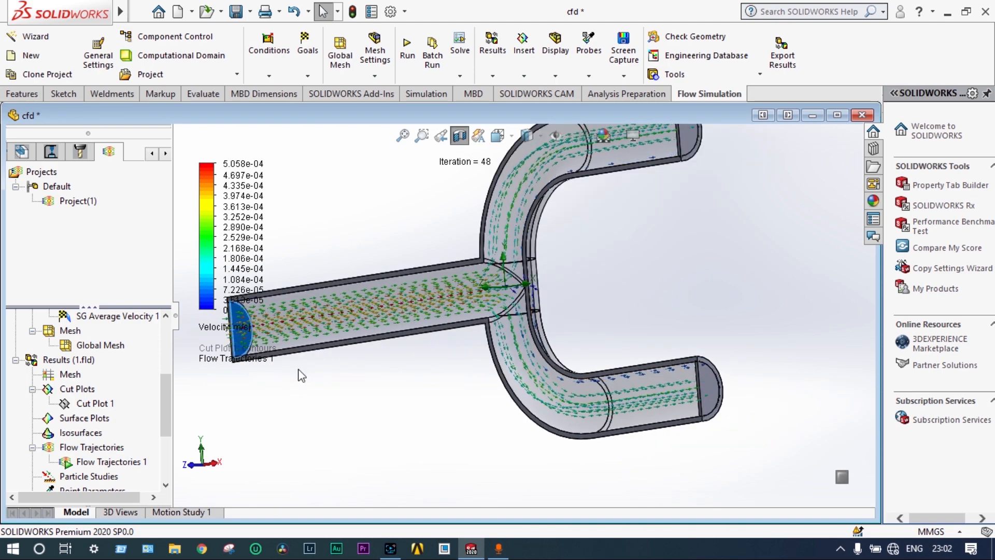
scroll(438, 260, "down", 1)
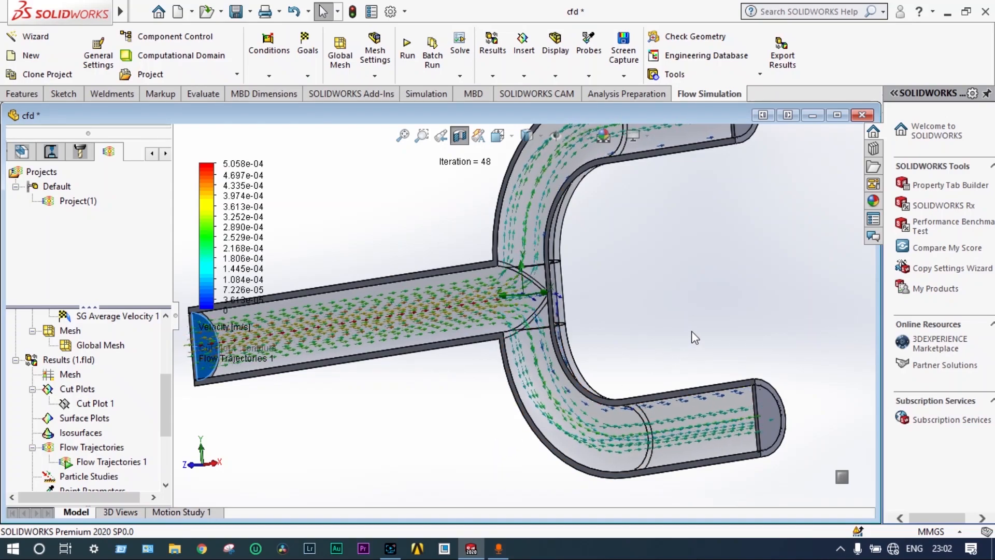
scroll(692, 331, "up", 1)
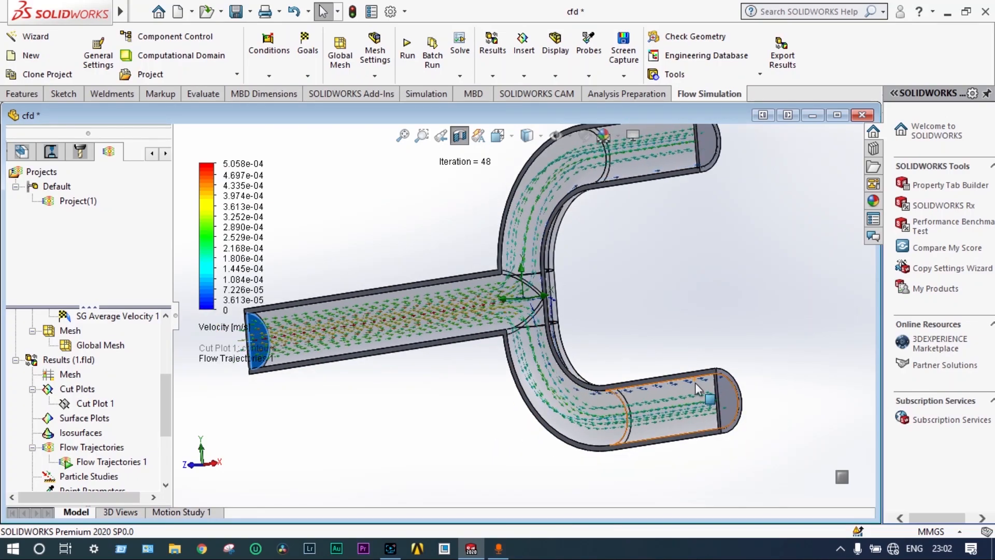
scroll(685, 388, "down", 2)
scroll(679, 388, "down", 1)
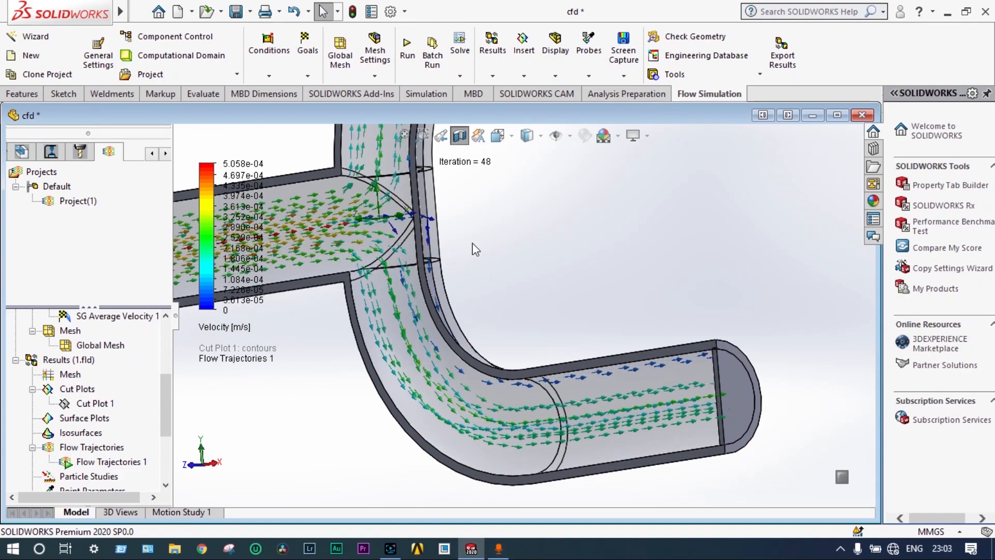
scroll(511, 263, "down", 5)
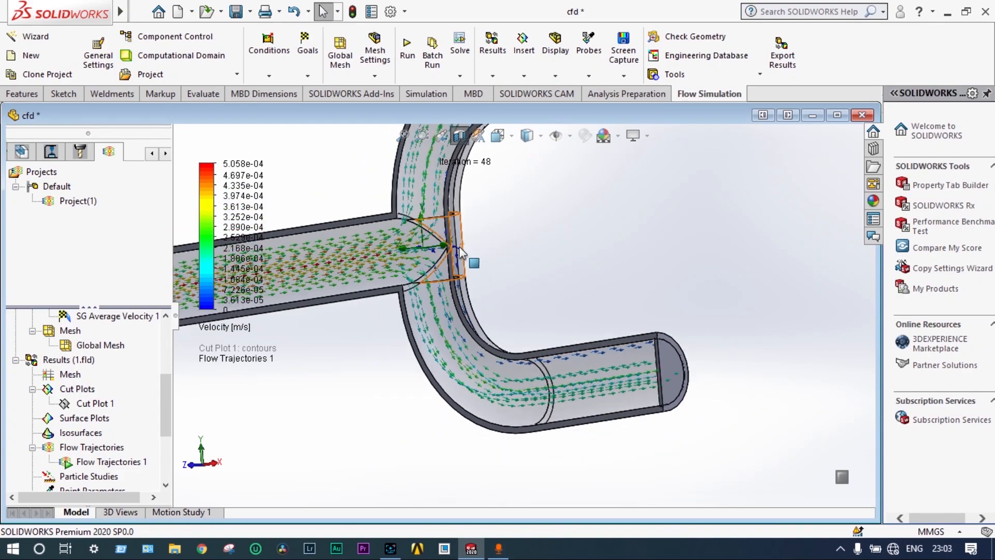
scroll(492, 283, "up", 6)
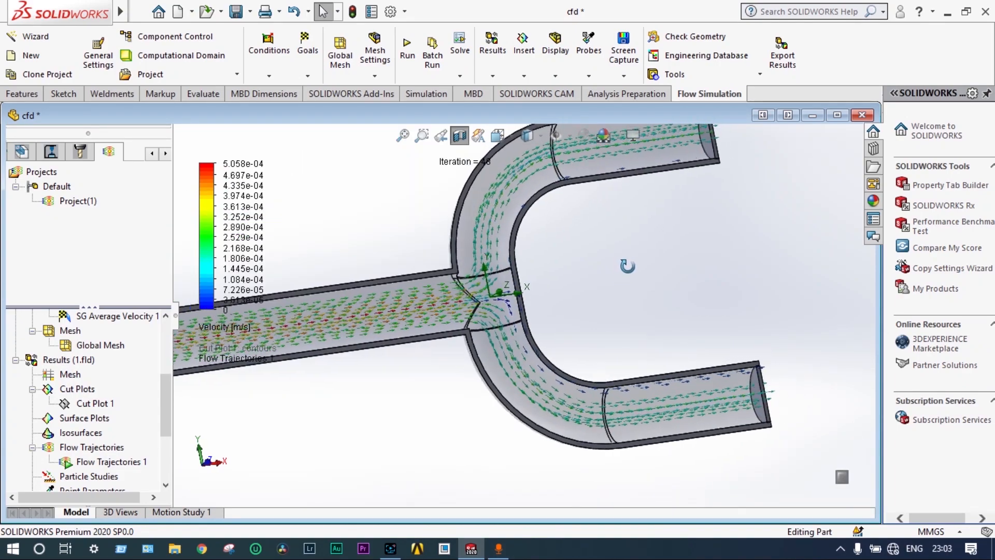
middle_click_drag(602, 275, 605, 272)
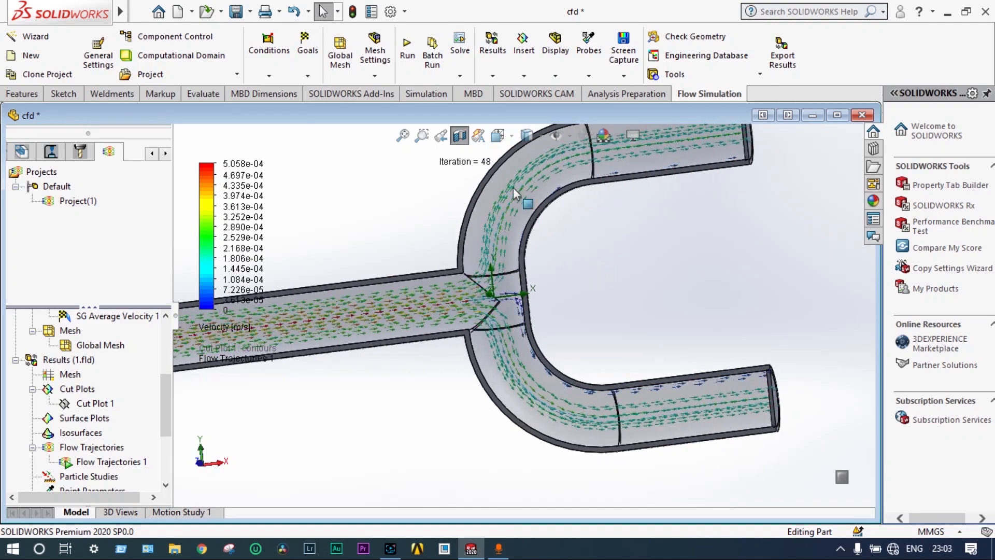
Set the view to Front and examine how the flow arrows divide at the junction into both branches
left_click(496, 138)
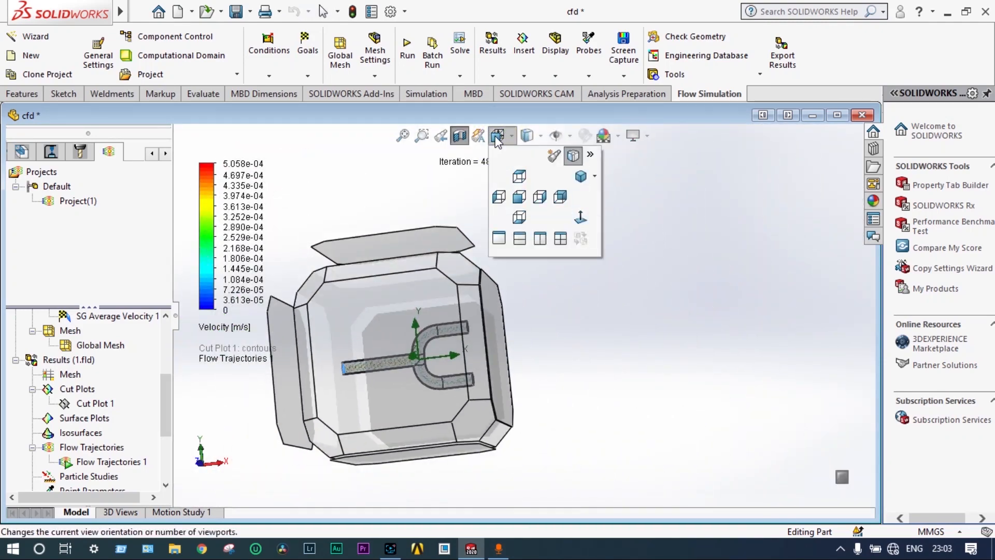
left_click(519, 198)
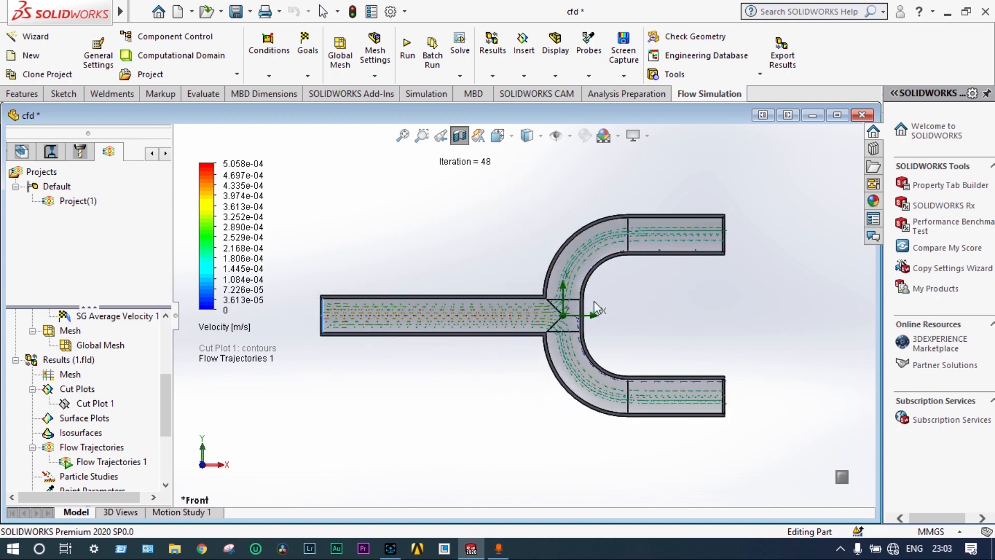
scroll(612, 311, "down", 5)
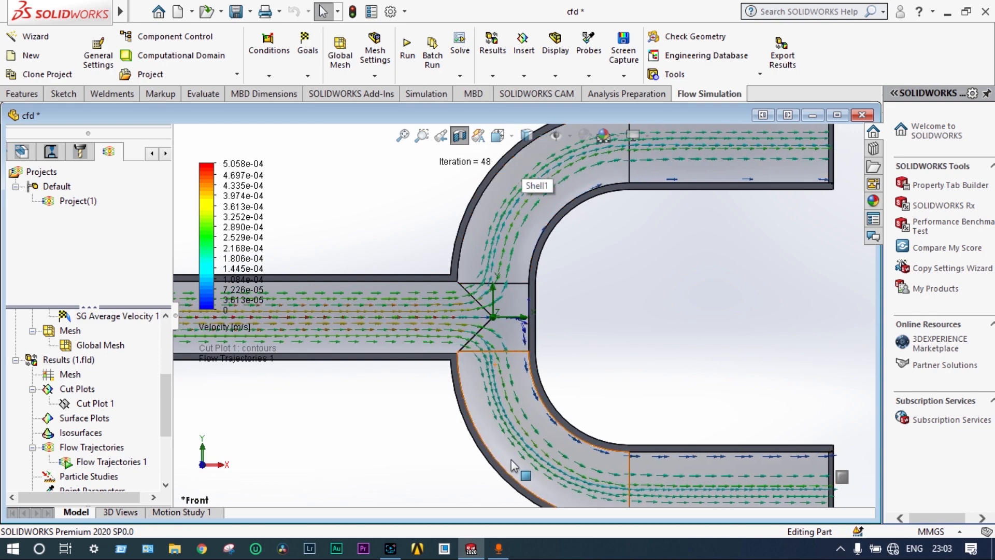
scroll(511, 460, "up", 1)
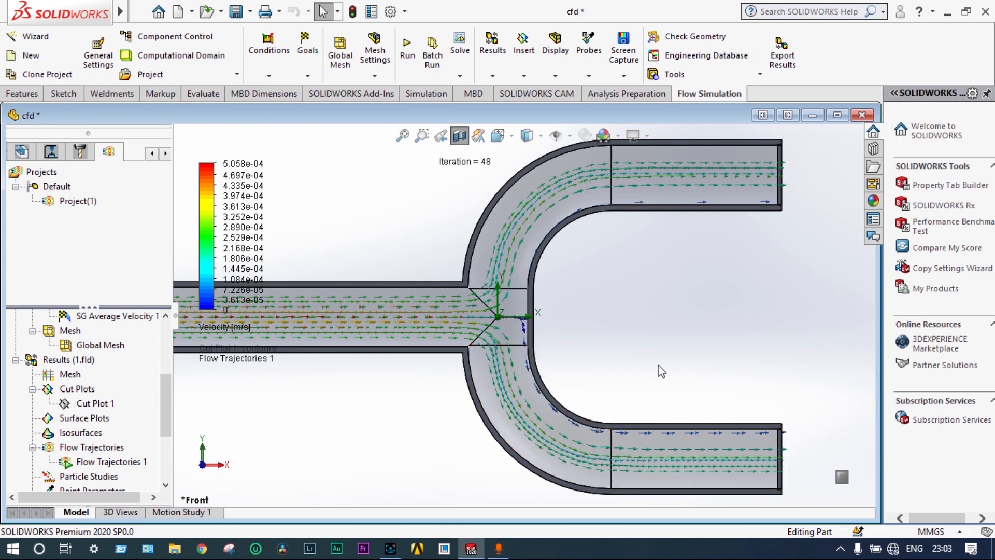
key("z")
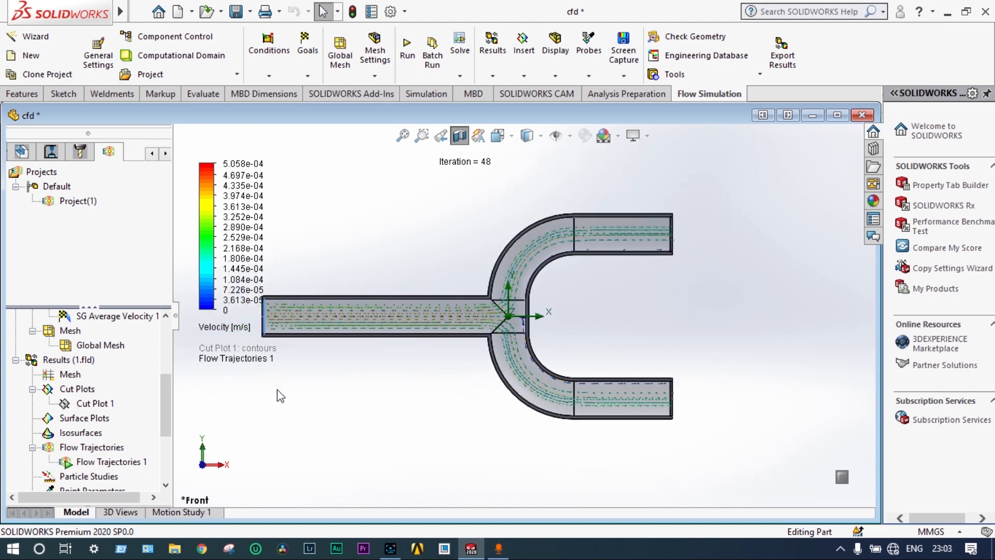
Switch the displayed parameter of the flow trajectories to Pressure
left_click(231, 331)
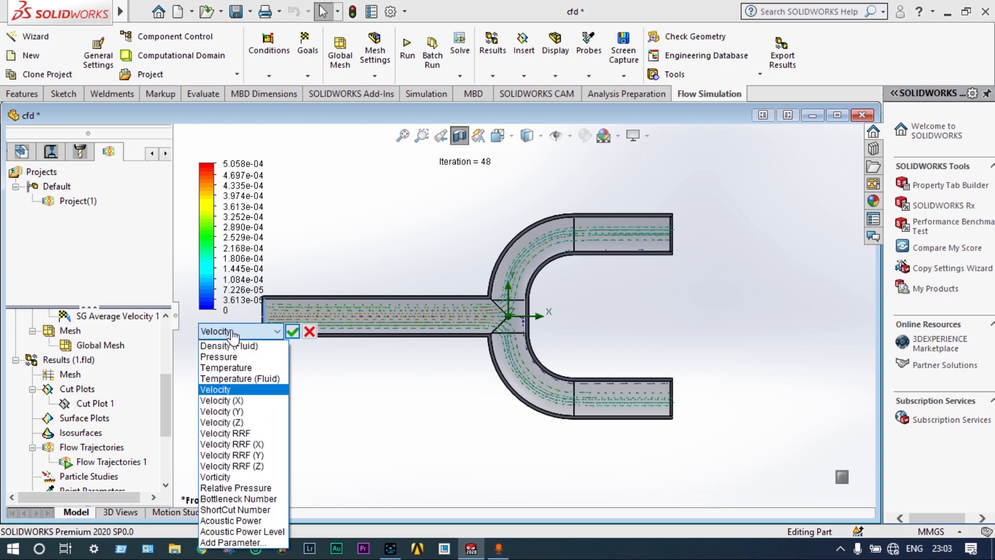
left_click(235, 359)
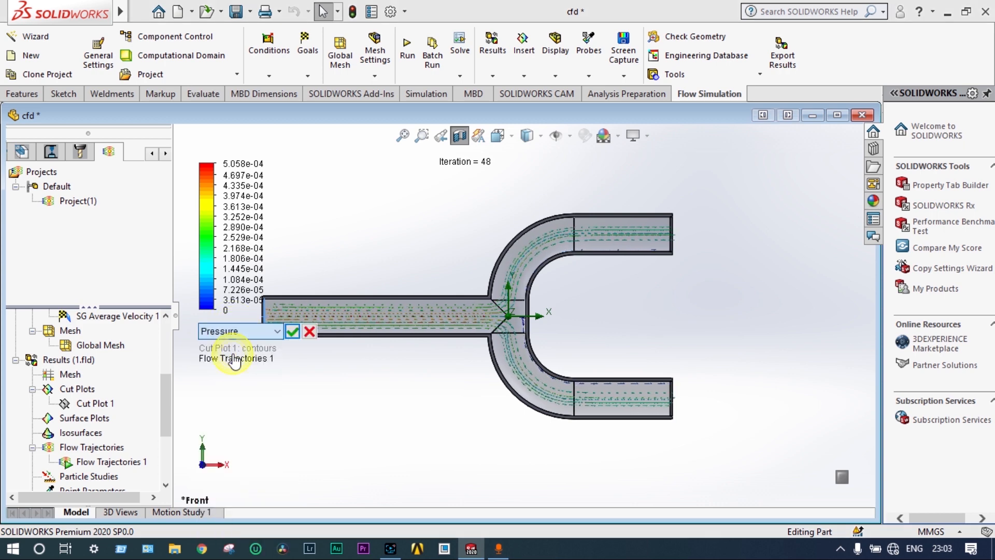
left_click(292, 332)
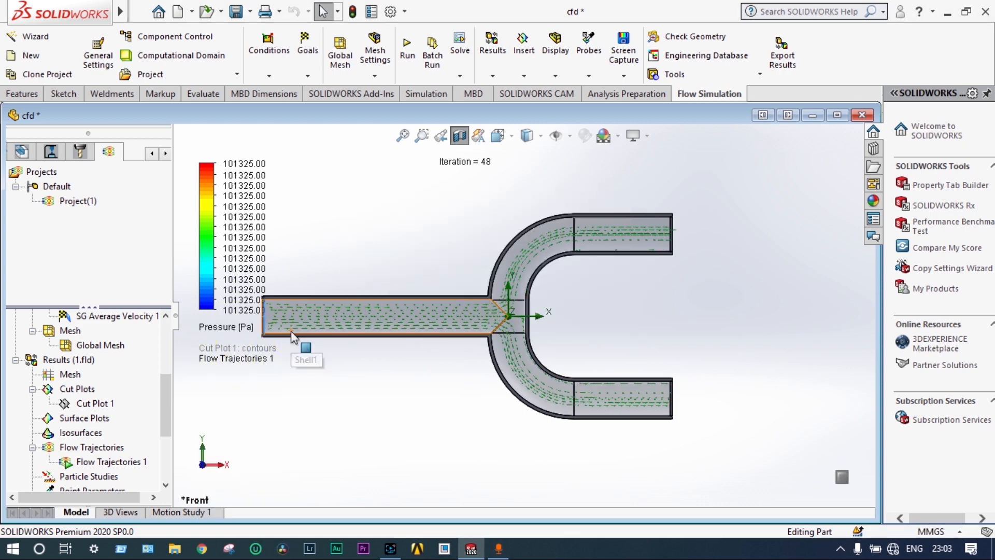
scroll(399, 317, "down", 2)
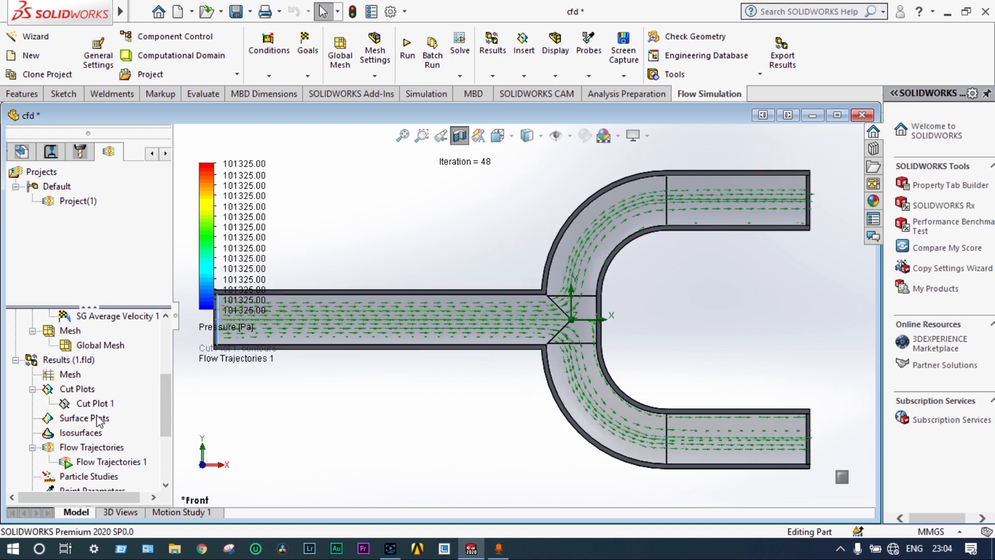
Clear and hide the Flow Trajectories 1 plot
left_click(99, 463)
right_click(98, 464)
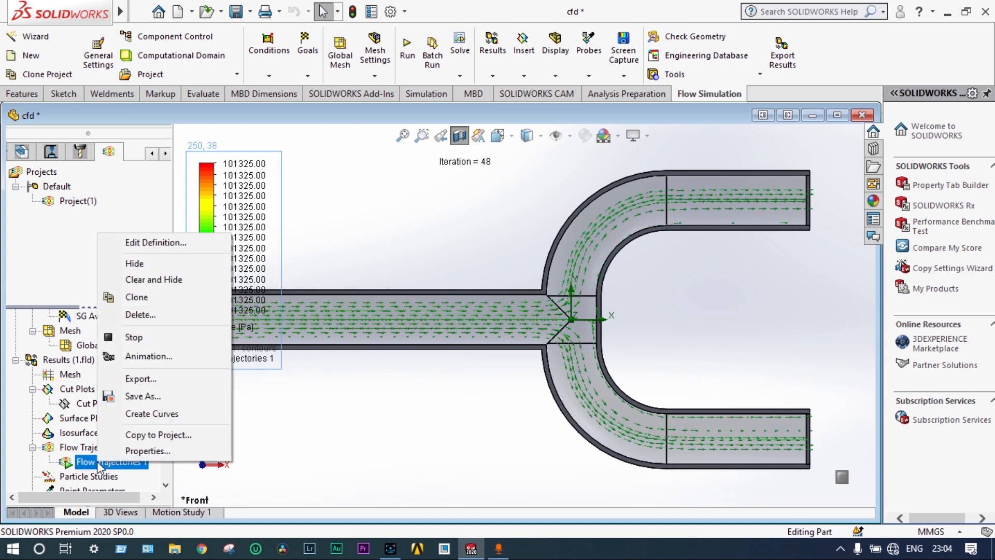
left_click(152, 280)
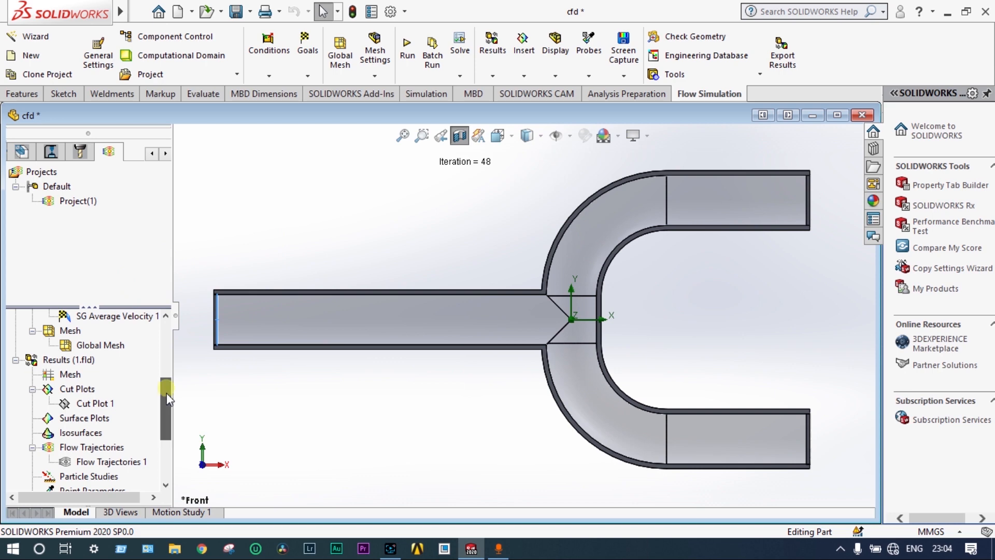
Create Particle Study 1 with an injection of liquid water particles starting from the inlet lid's inner face
left_click_drag(166, 393, 172, 435)
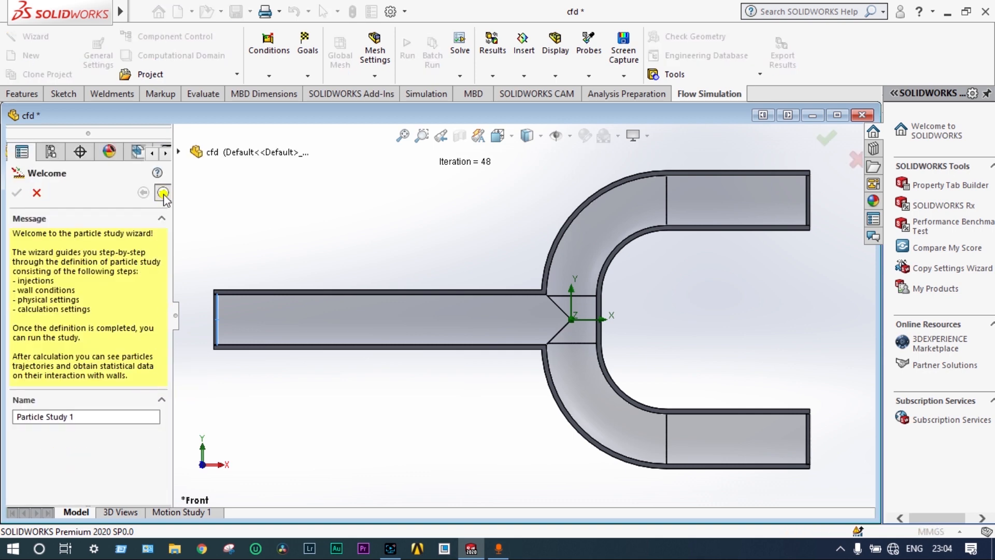
left_click(163, 194)
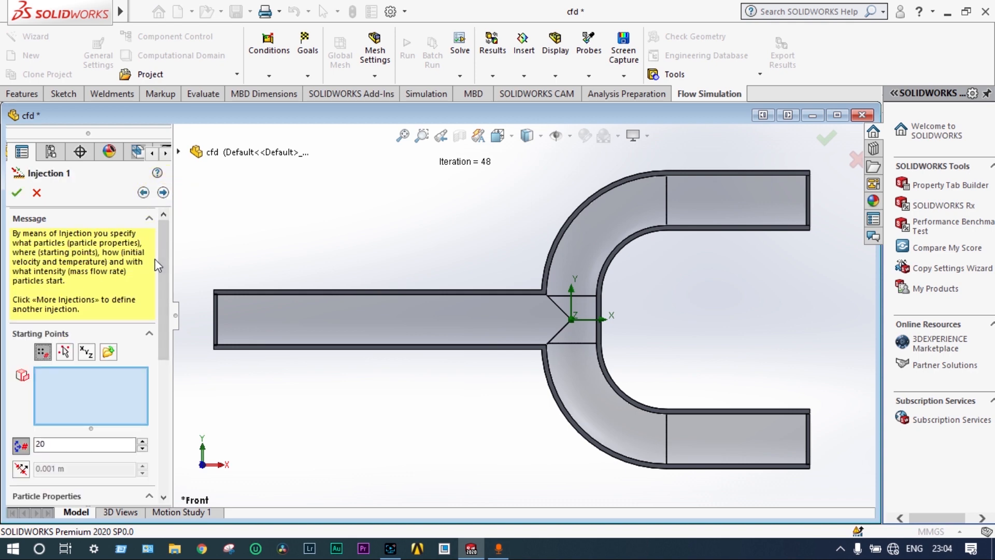
left_click_drag(163, 259, 159, 350)
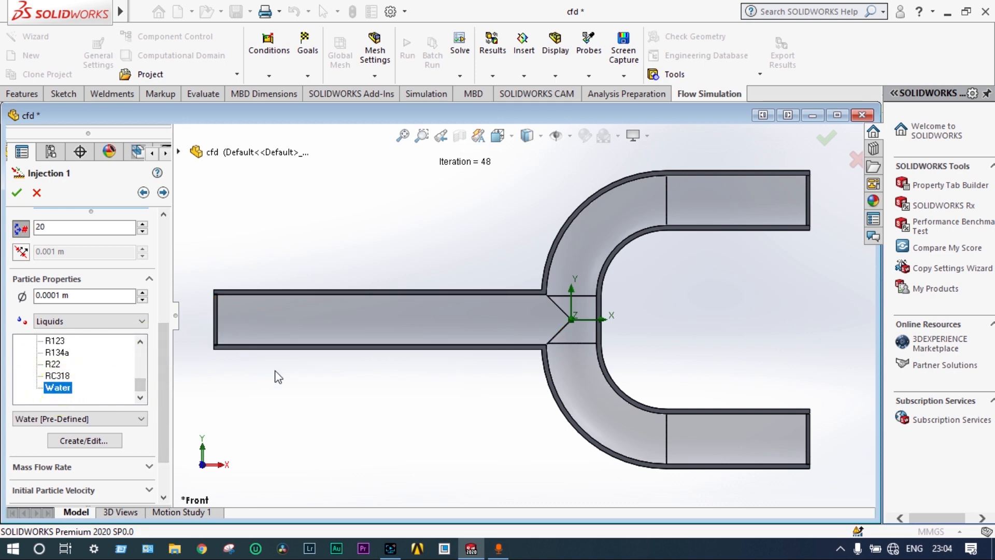
middle_click_drag(362, 389, 327, 351)
left_click(322, 323)
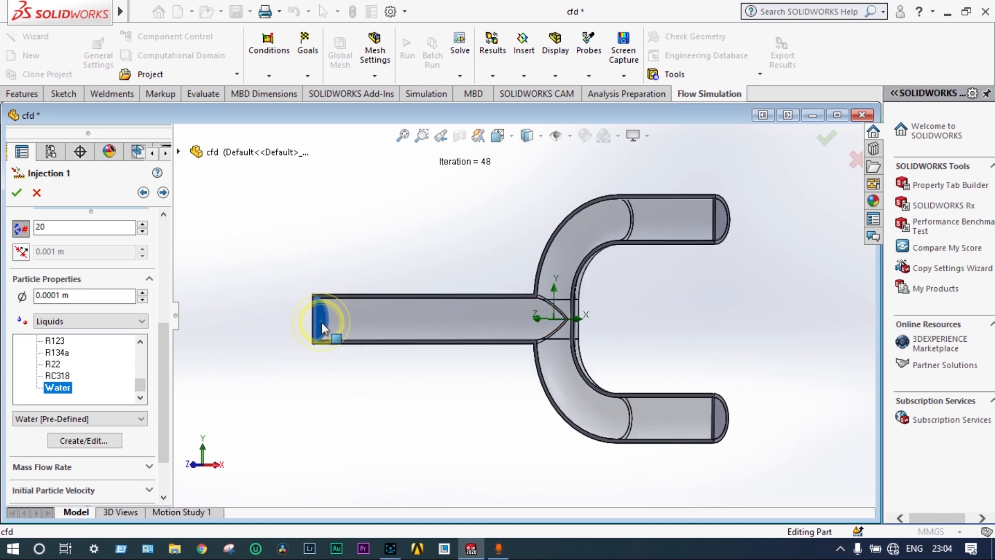
left_click(17, 193)
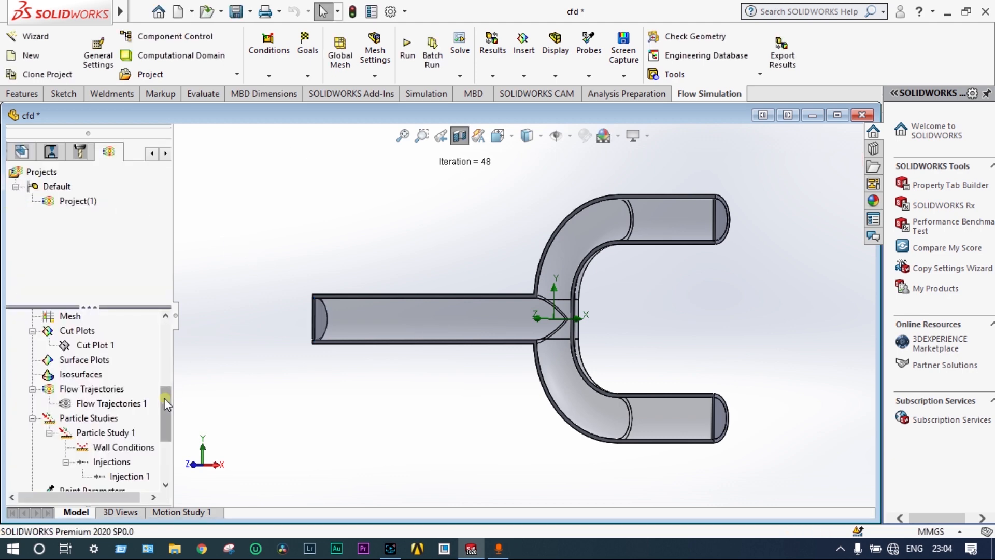
Run Particle Study 1 and play the animation of Injection 1
left_click_drag(166, 404, 169, 448)
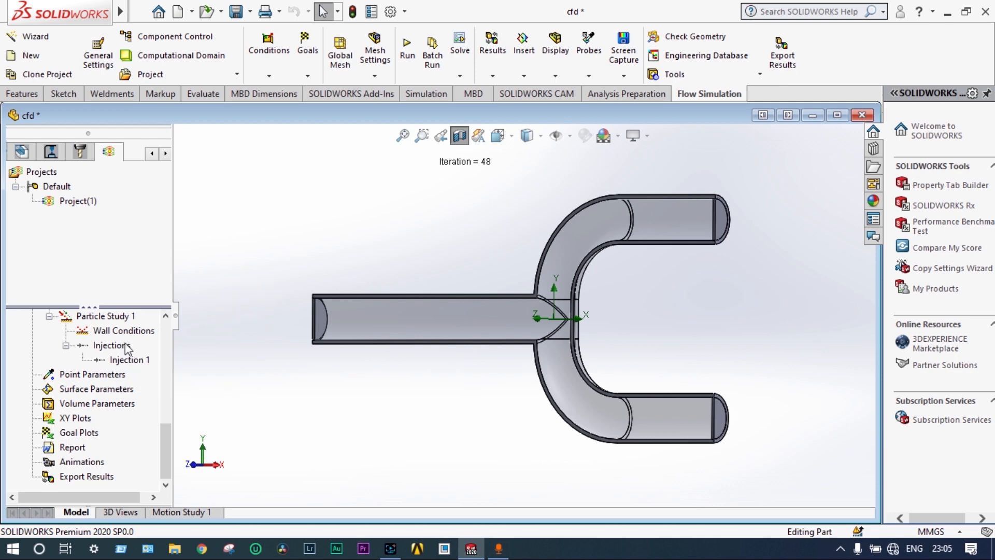
right_click(110, 319)
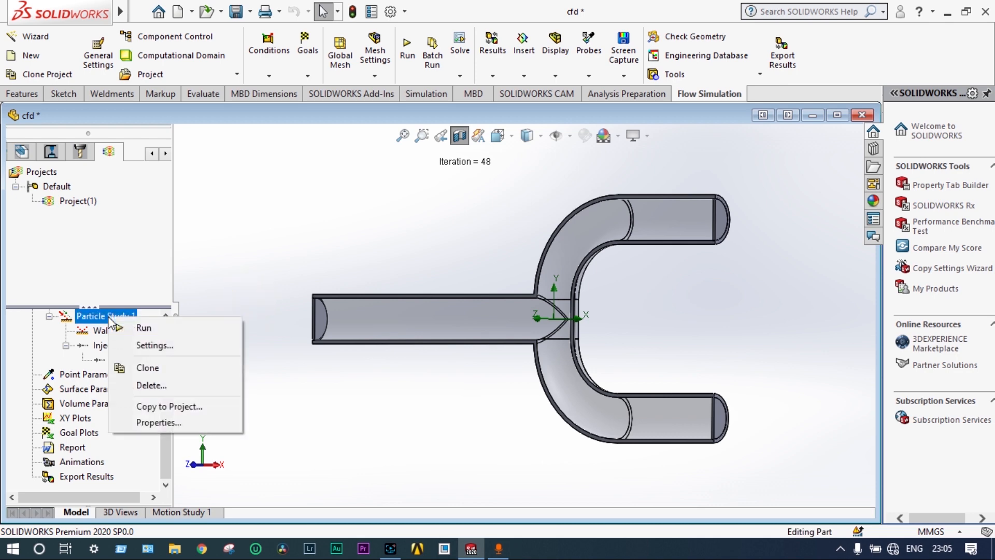
left_click(133, 328)
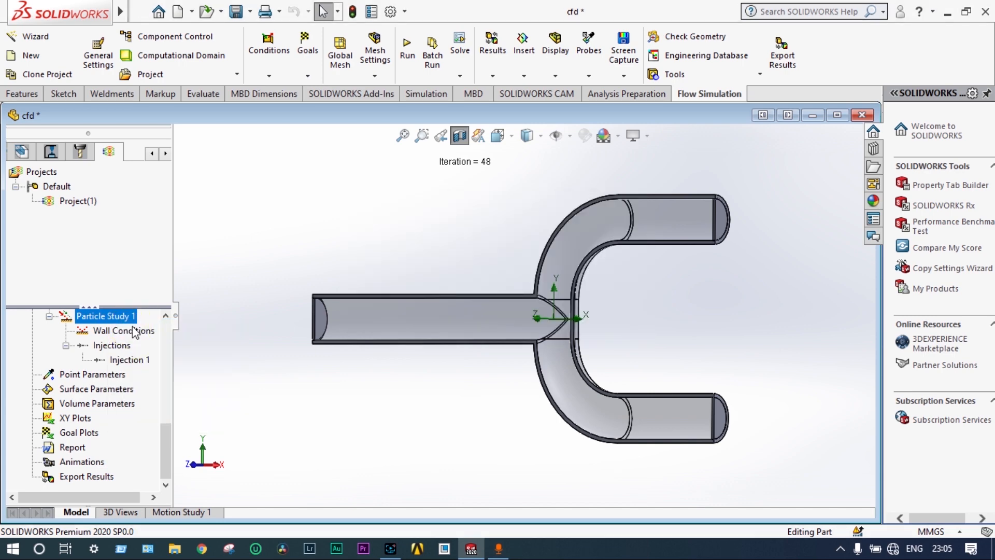
right_click(130, 361)
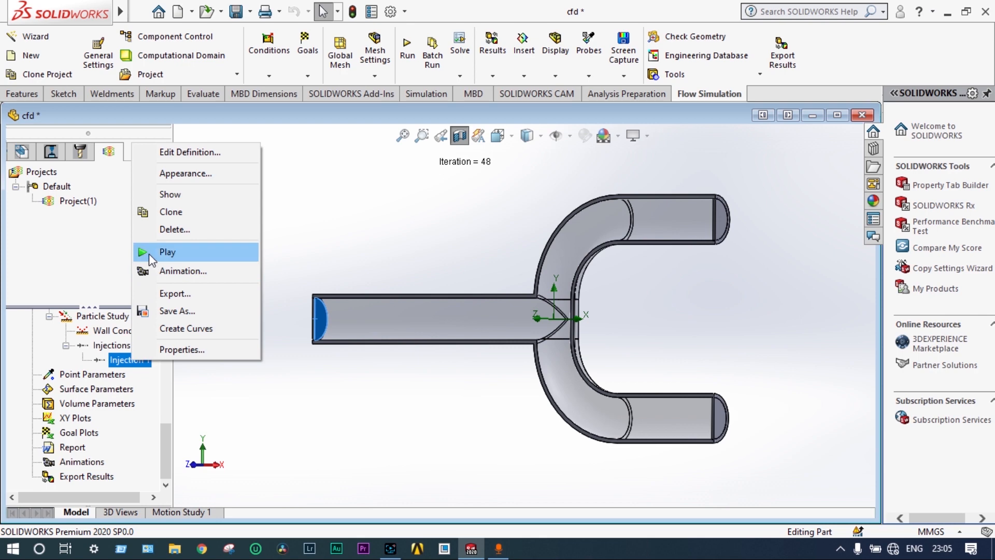
left_click(149, 253)
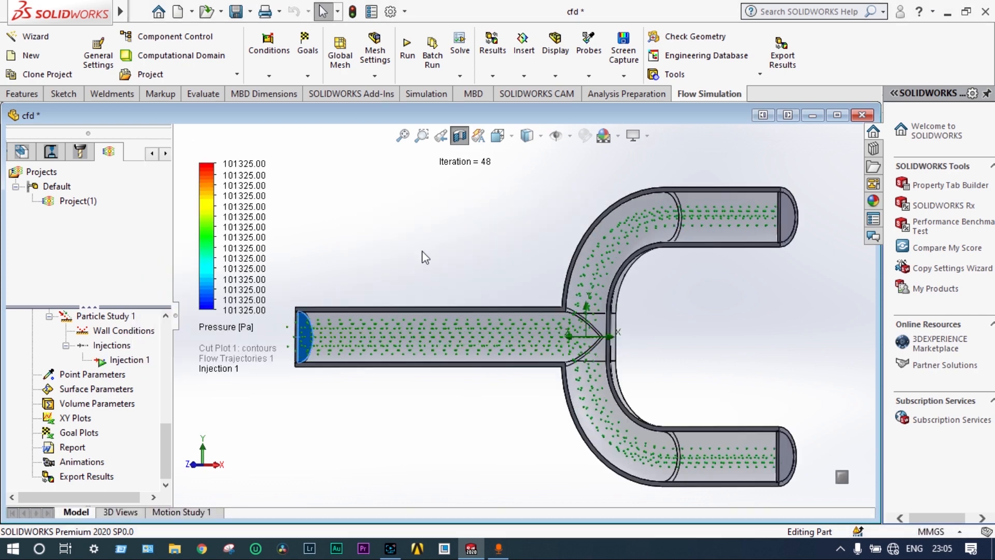
Examine the animated pressure-coloured particles along the inlet pipe, at the junction and in both outlet branches
scroll(422, 248, "down", 2)
scroll(424, 413, "down", 1)
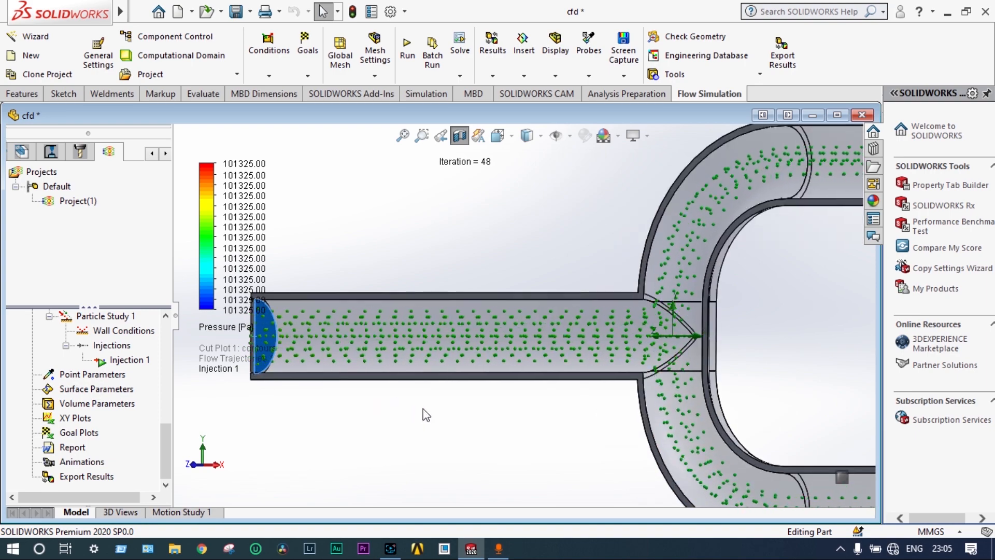
scroll(426, 416, "up", 1)
scroll(426, 415, "up", 1)
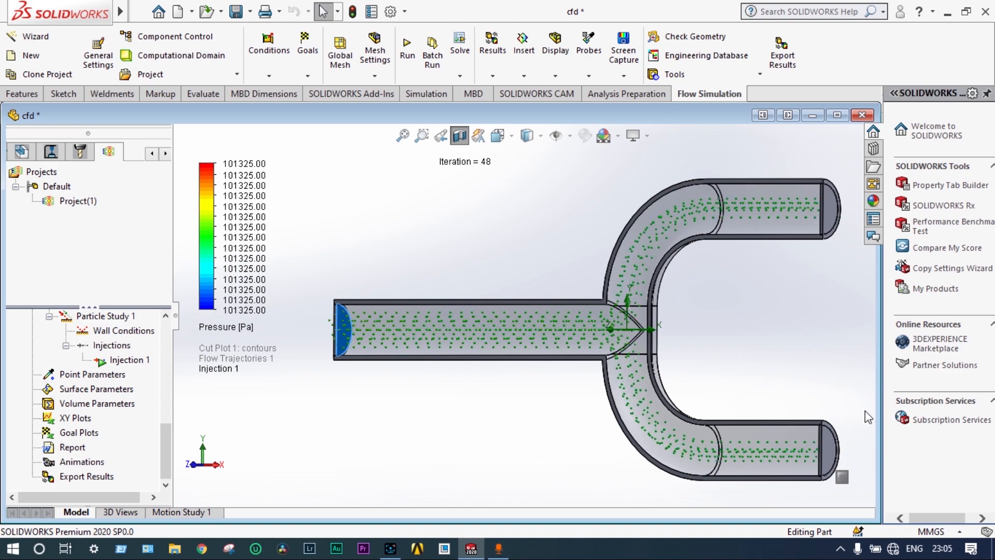
scroll(870, 421, "down", 2)
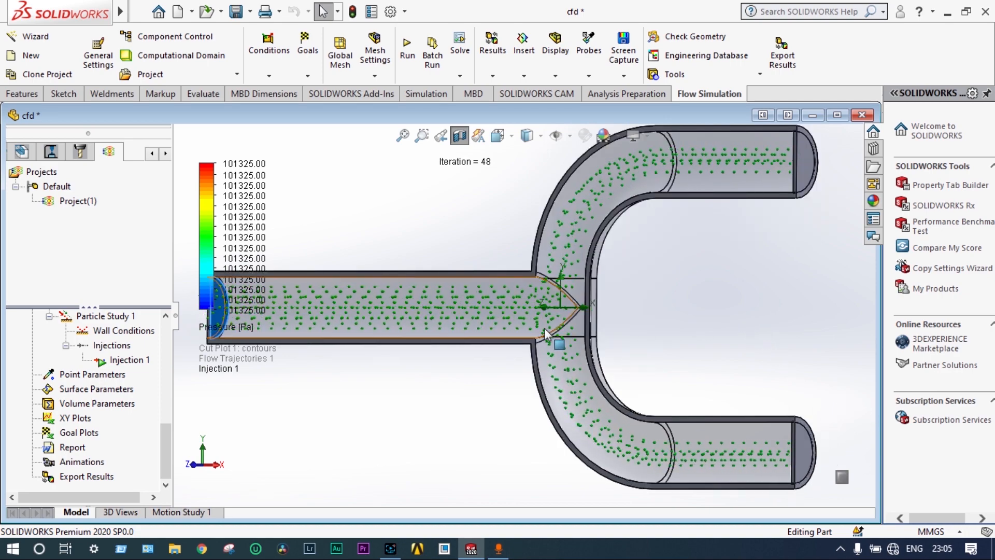
scroll(544, 335, "down", 1)
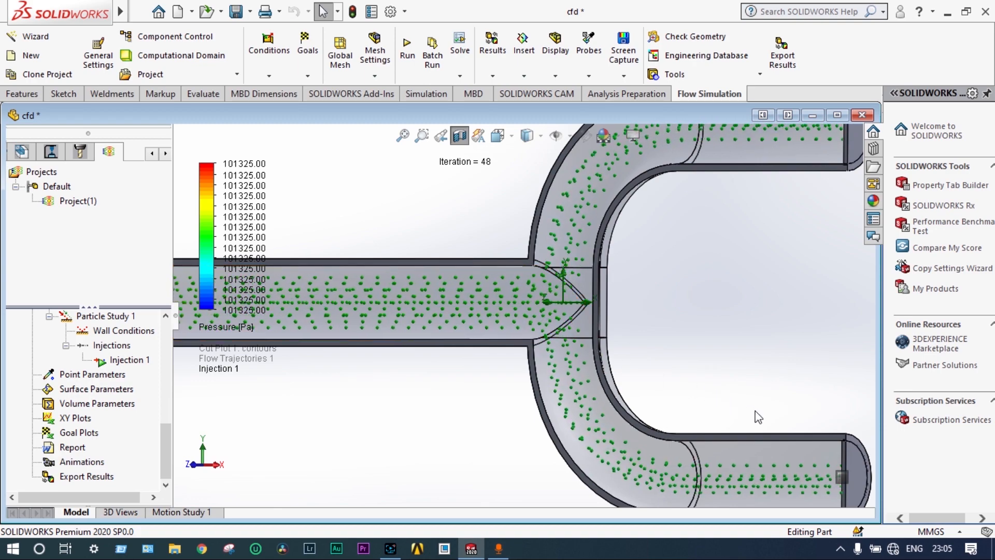
scroll(756, 415, "down", 1)
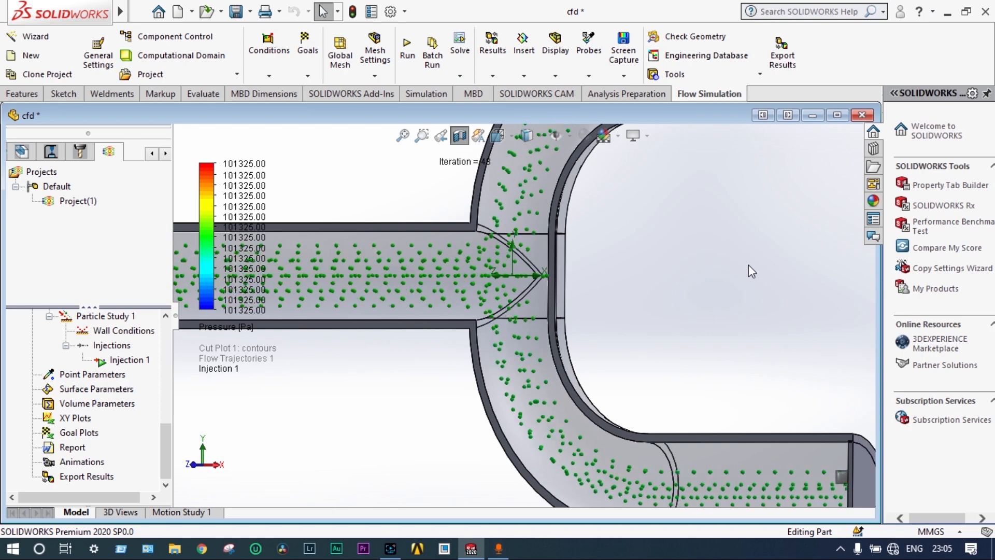
scroll(748, 265, "up", 2)
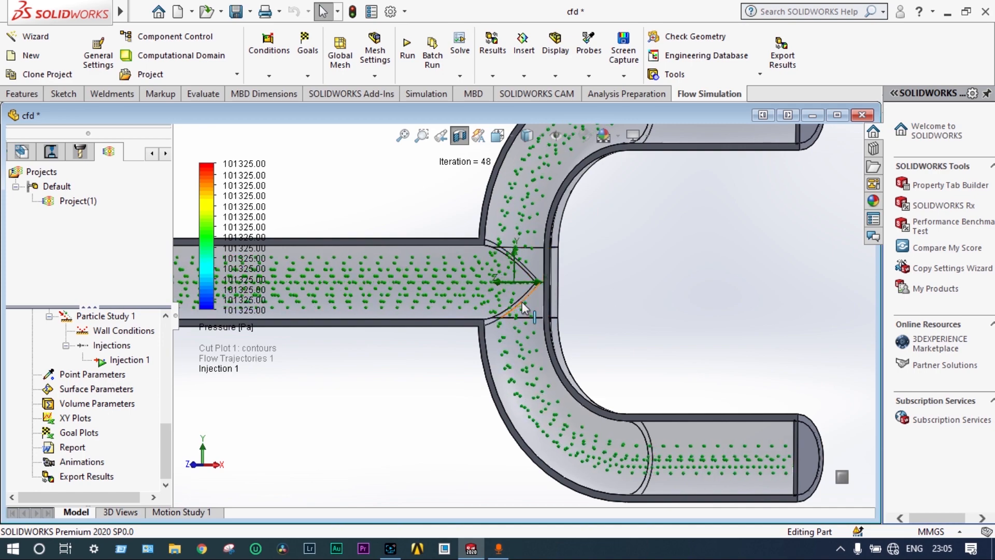
scroll(522, 302, "down", 2)
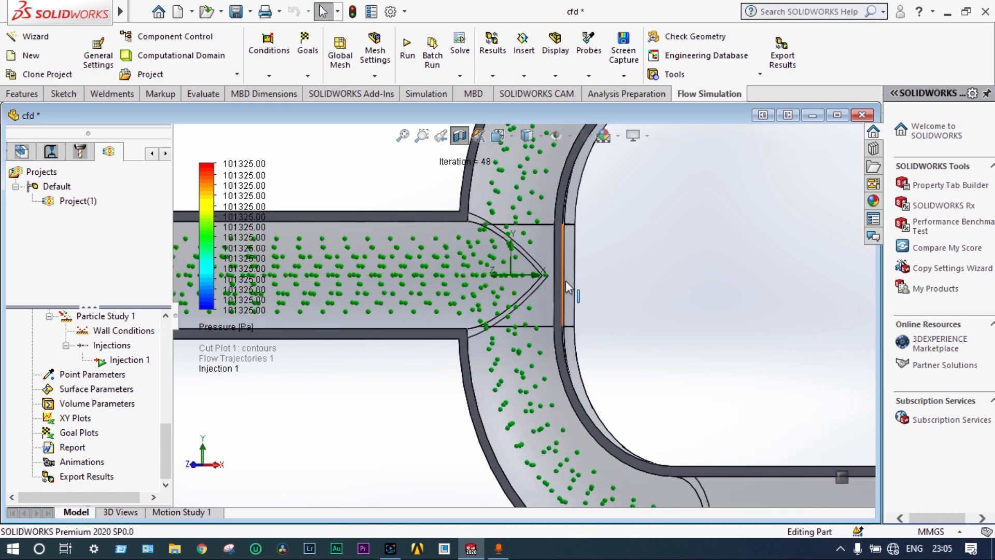
scroll(553, 281, "down", 2)
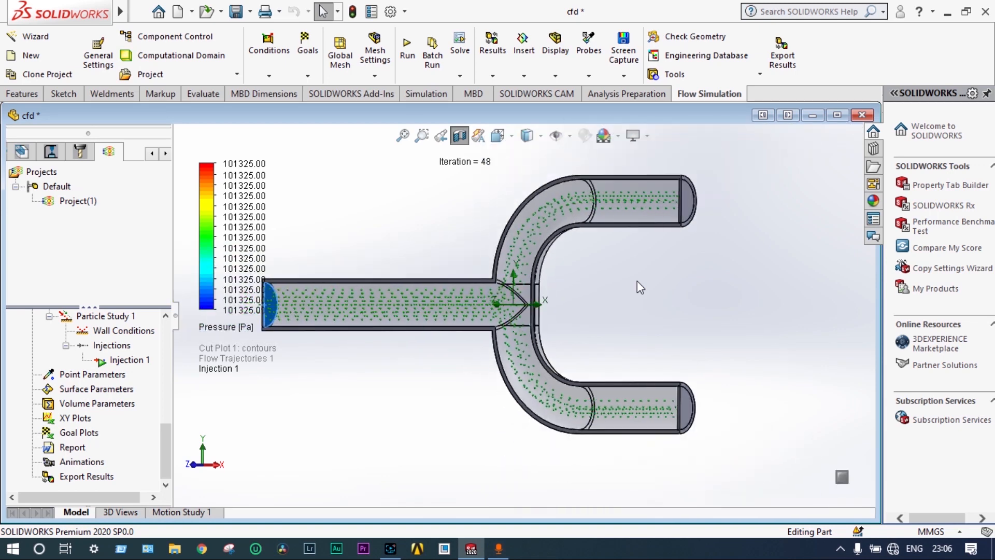
Change the displayed parameter of the injected particles to Vorticity
left_click(226, 327)
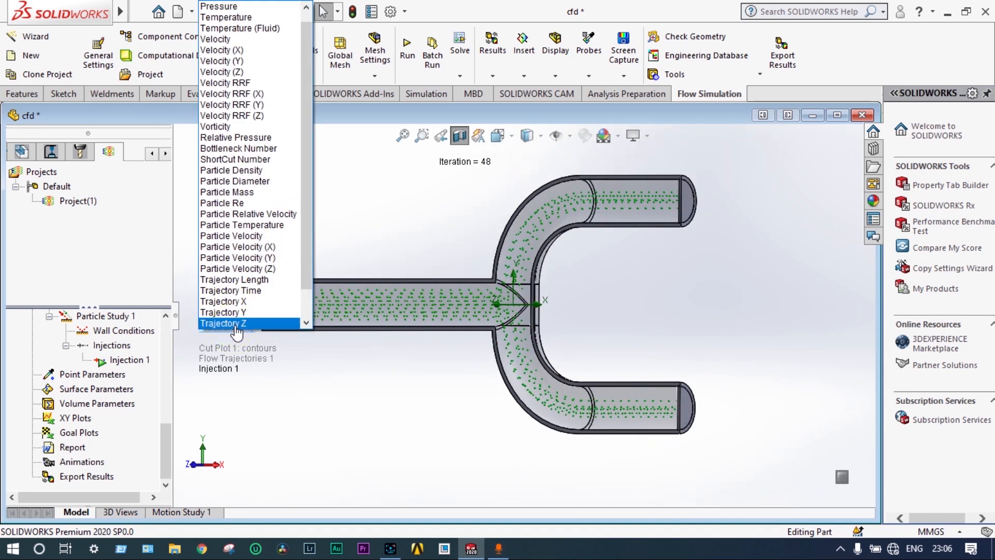
left_click(258, 127)
left_click(292, 332)
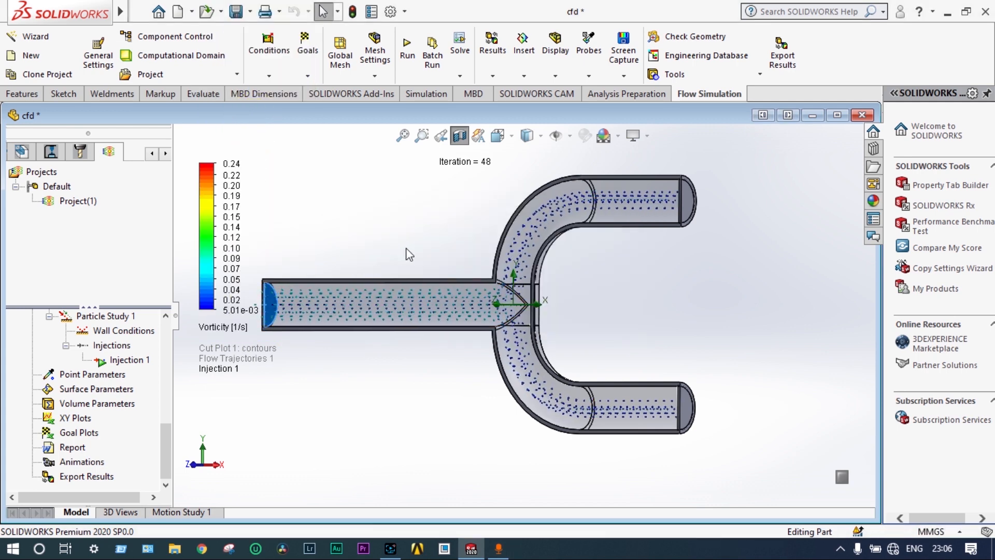
Examine the vorticity colouring of the moving particles in the inlet pipe, around the junction and through the curved branches
scroll(408, 254, "down", 4)
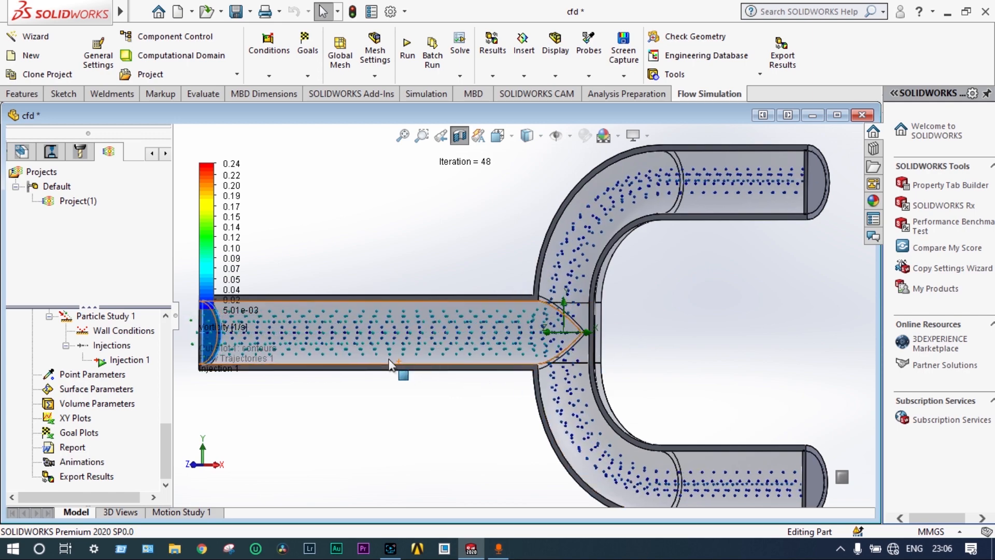
scroll(404, 376, "down", 3)
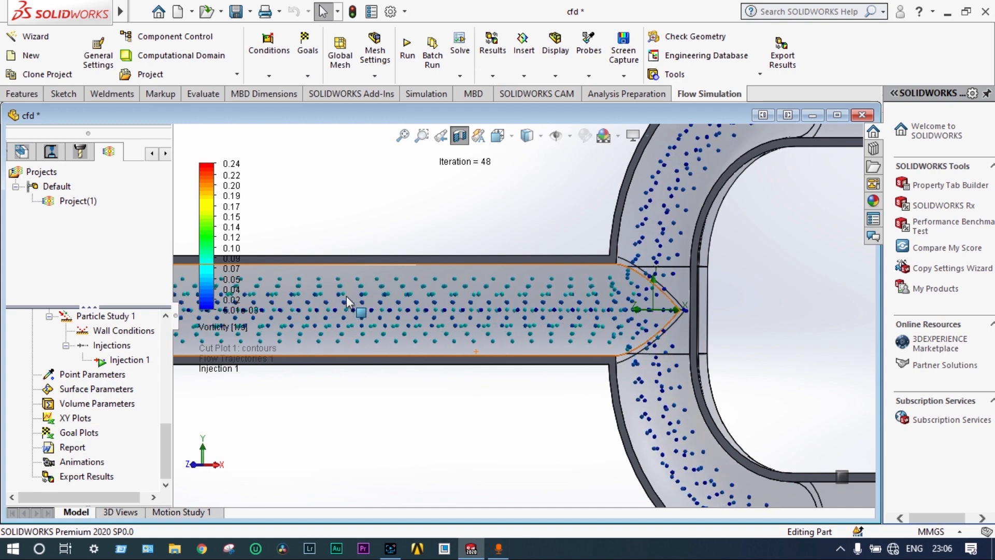
scroll(531, 304, "up", 3)
scroll(547, 310, "up", 2)
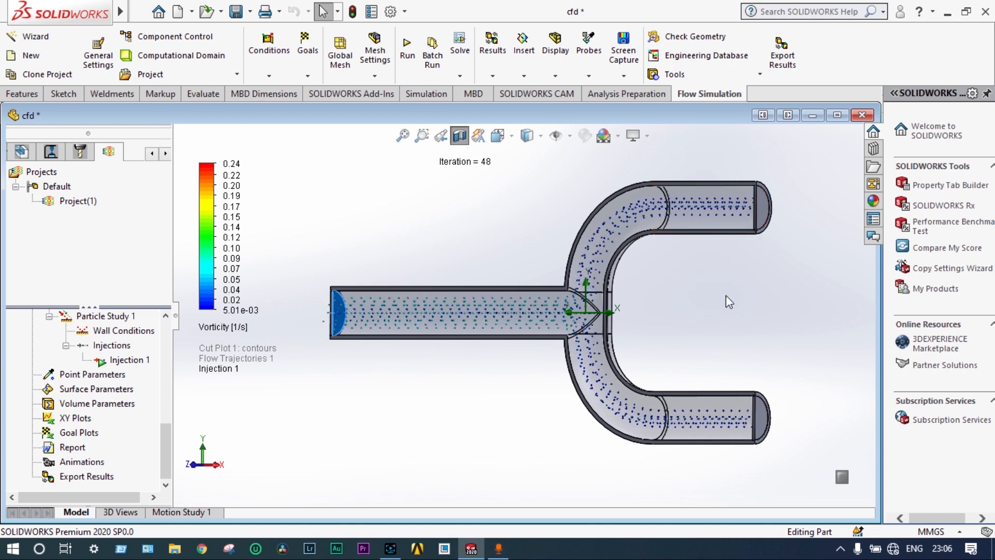
scroll(716, 407, "down", 2)
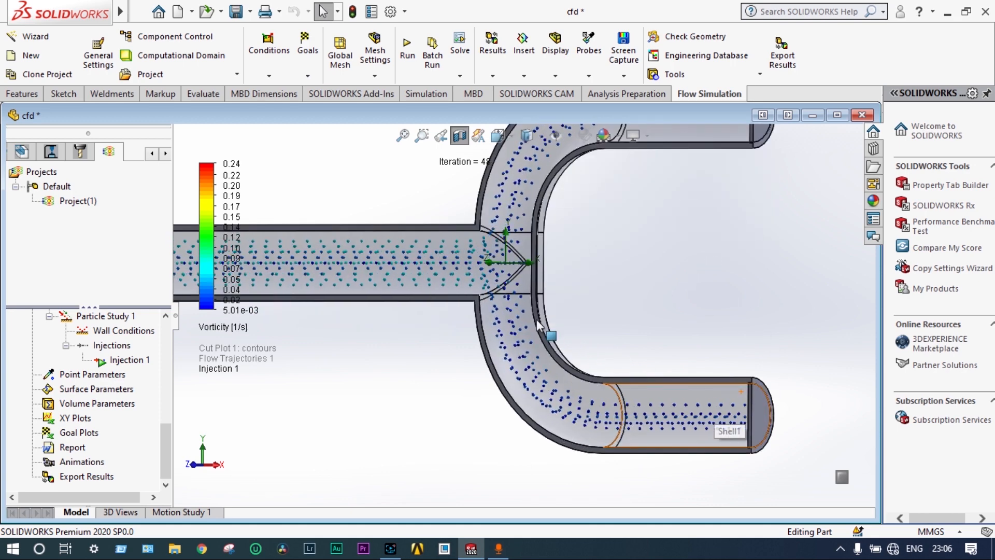
scroll(499, 303, "up", 3)
scroll(466, 285, "down", 2)
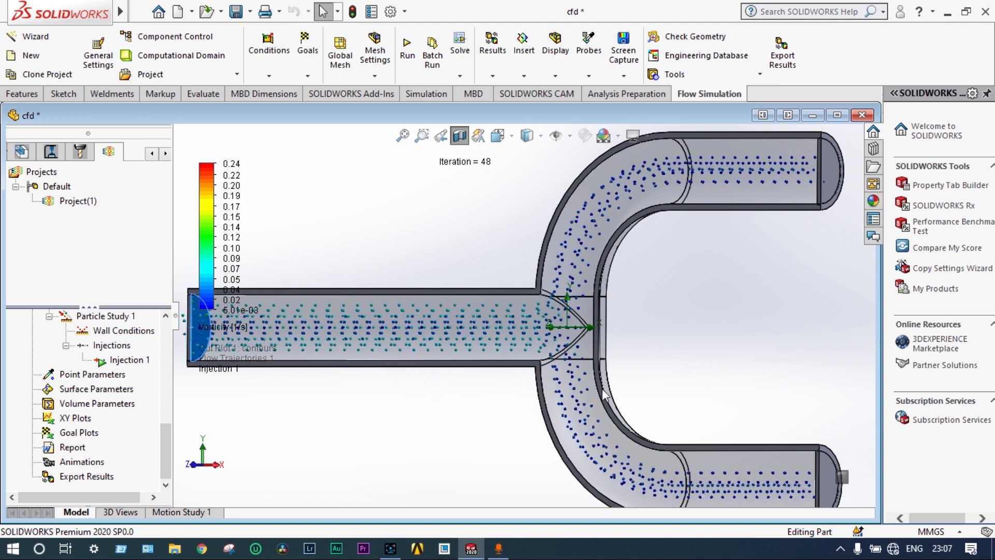
scroll(628, 382, "up", 2)
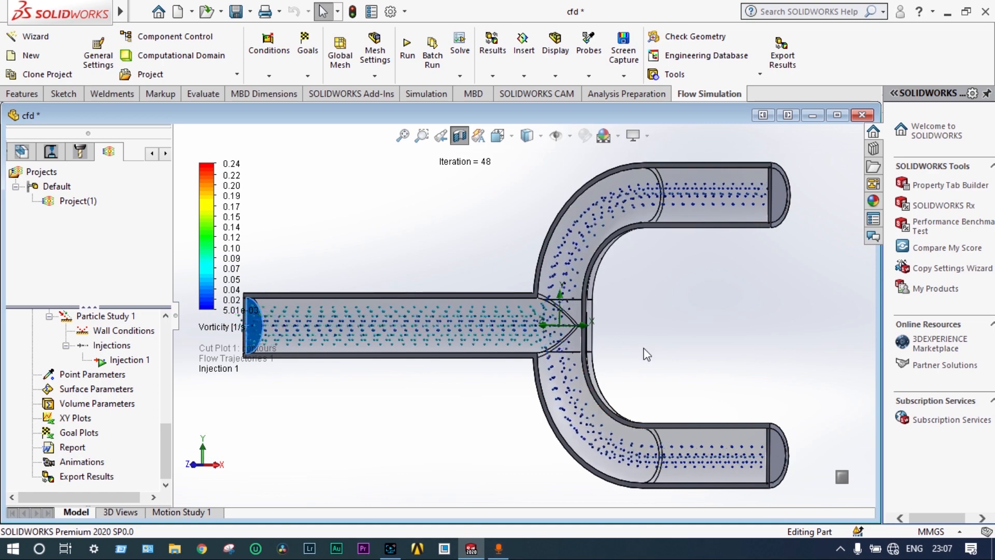